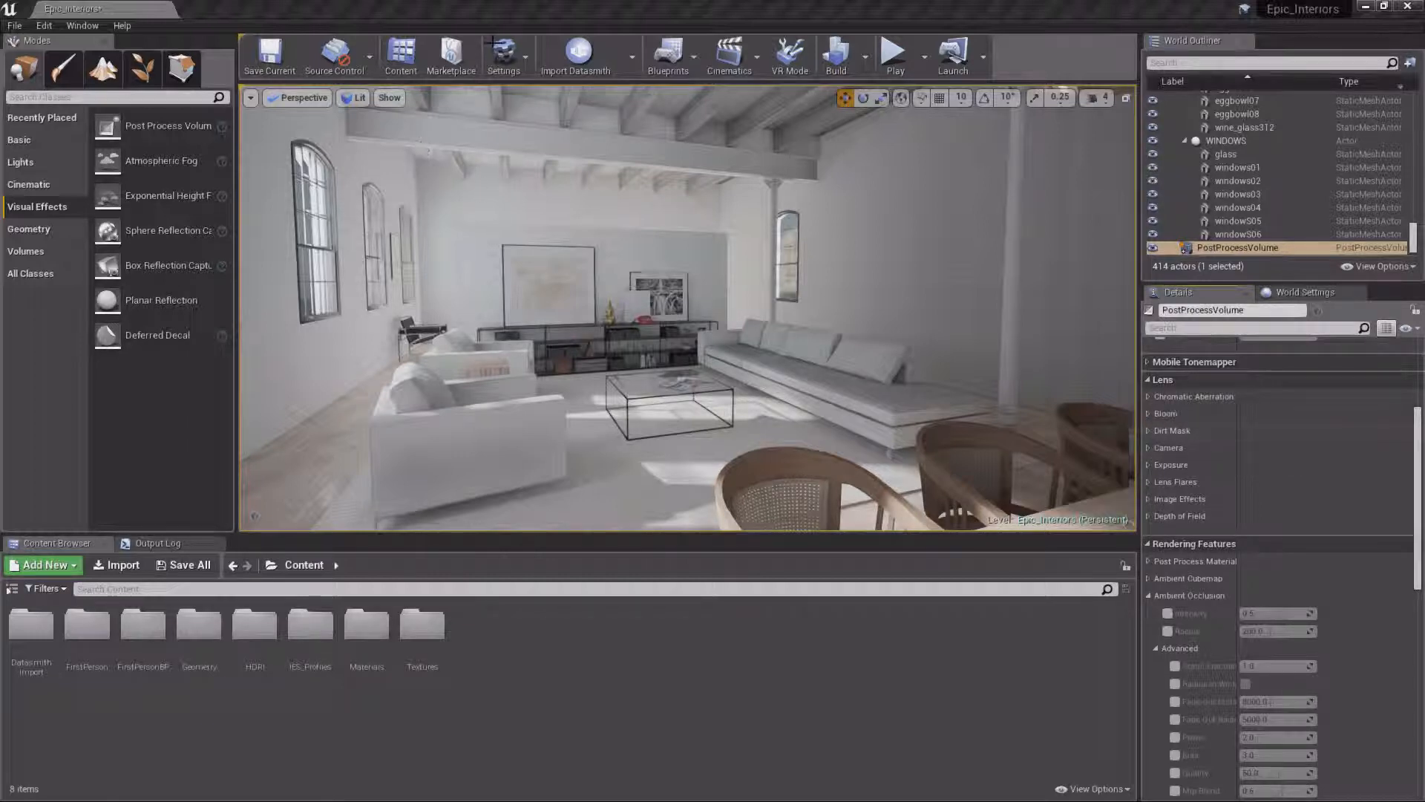
Examine the default post-processing options in the project's Rendering settings, including Bloom and Ambient Occlusion.
{"action": "left_click", "coordinate": [495, 64]}
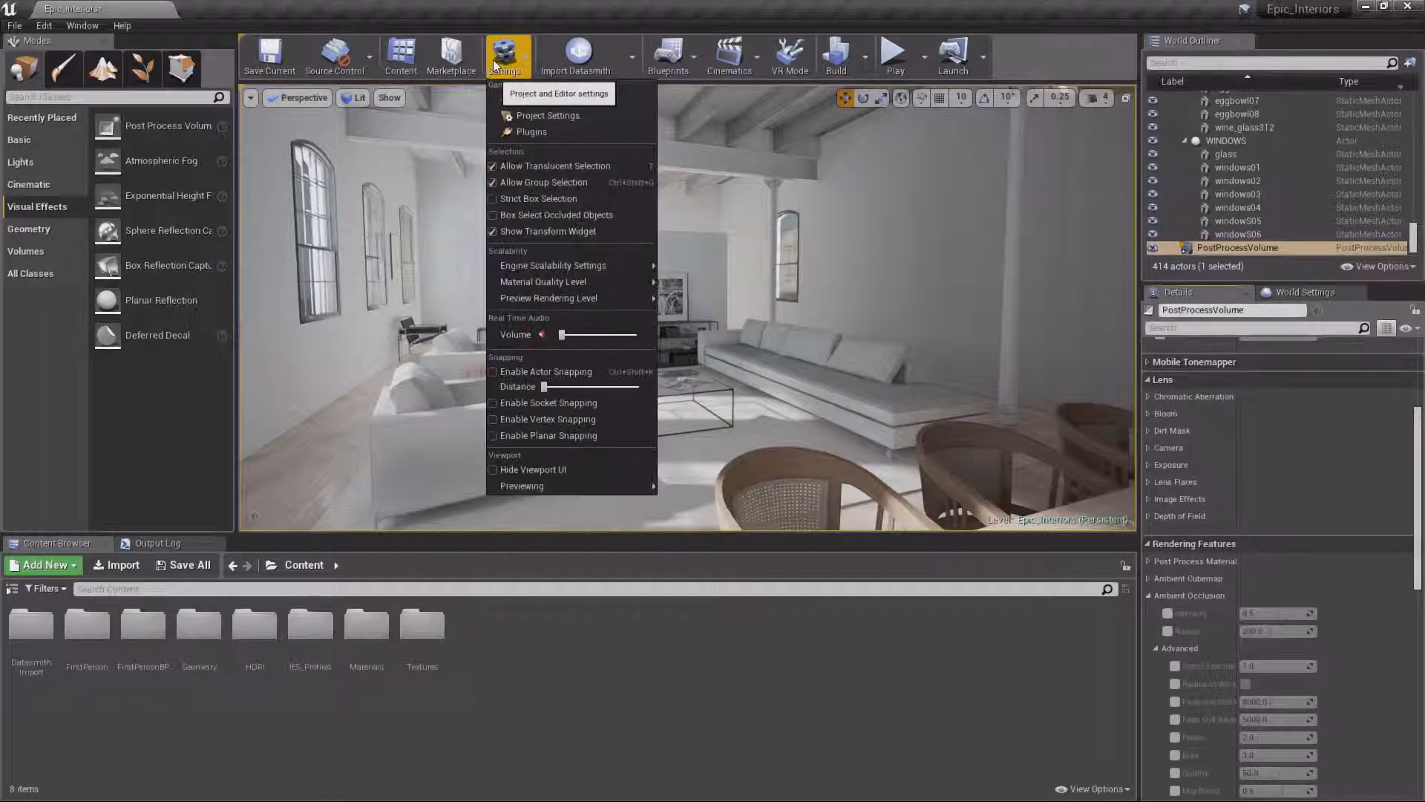
{"action": "left_click", "coordinate": [548, 117]}
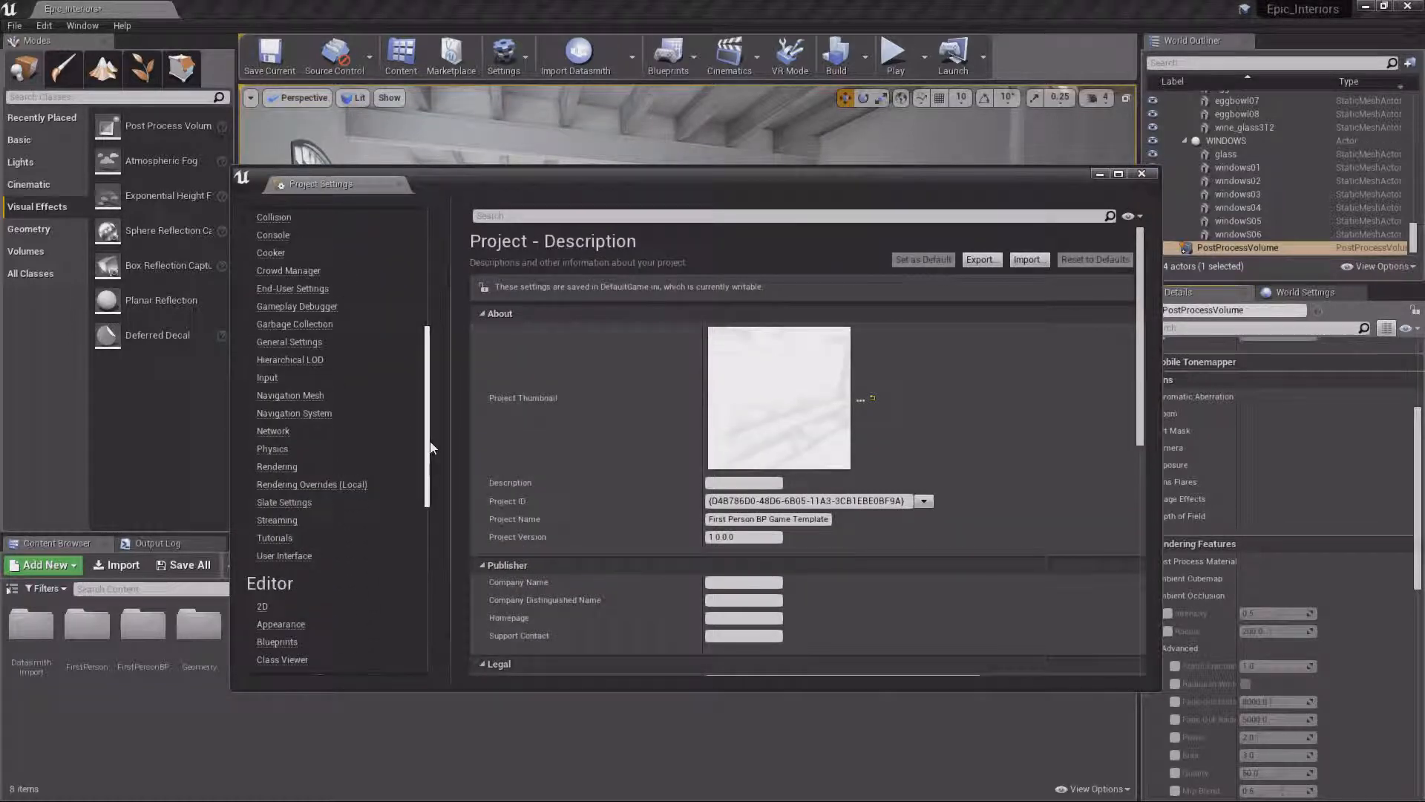
{"action": "left_click", "coordinate": [277, 466]}
{"action": "left_click_drag", "start_coordinate": [1139, 313], "coordinate": [1129, 505]}
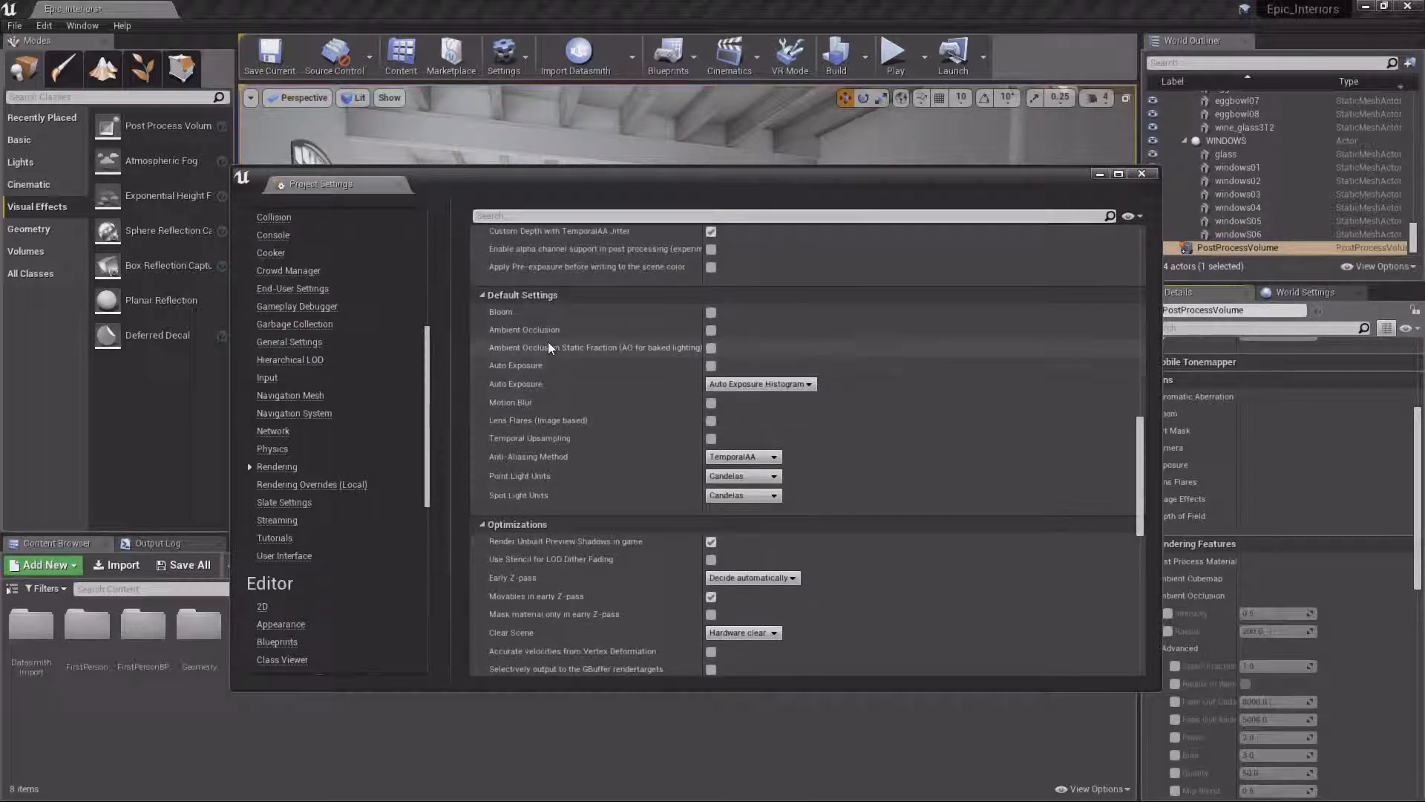
{"action": "mouse_move", "coordinate": [504, 320]}
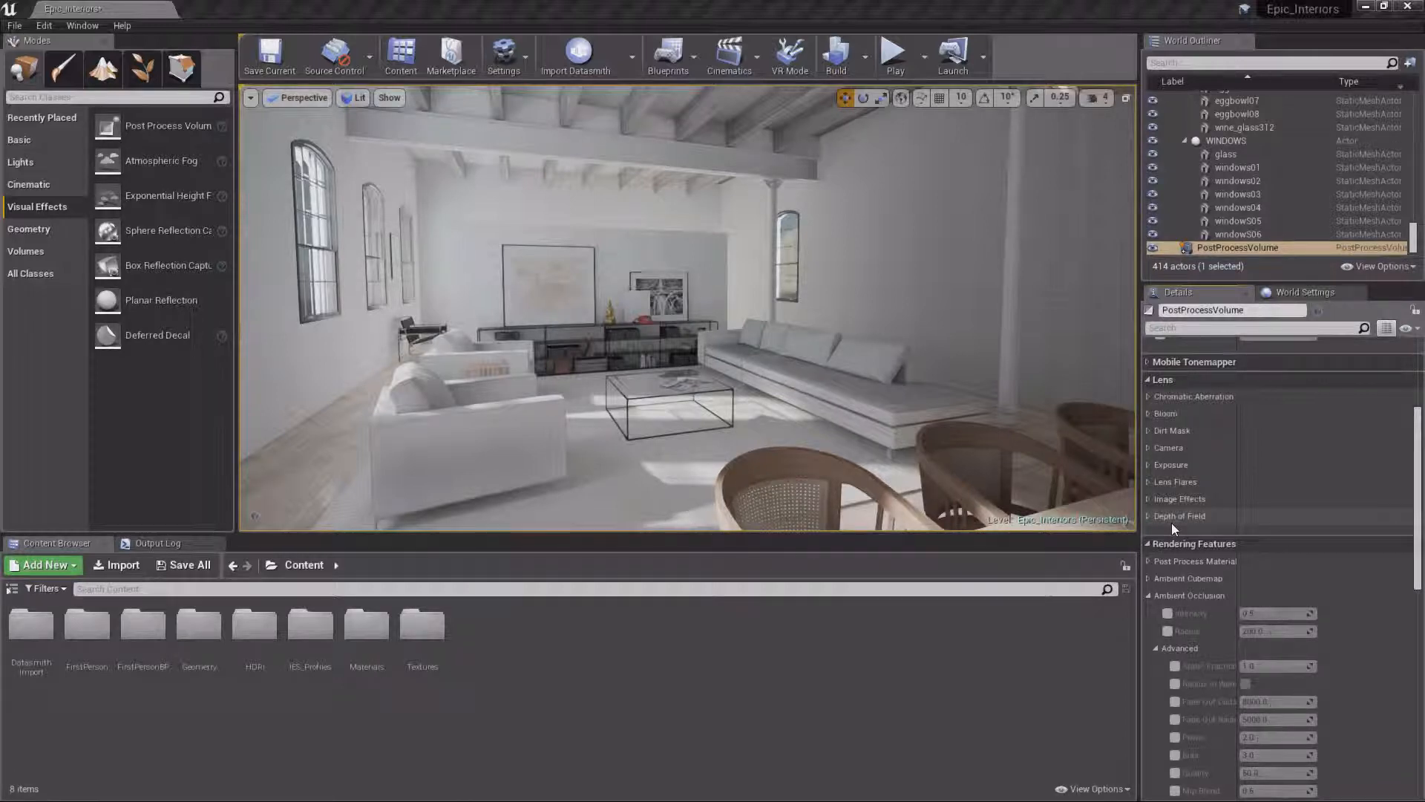
Try a Chromatic Aberration intensity of 5.0 with the Intensity and Start Offset overrides enabled, and reset the effect.
{"action": "left_click", "coordinate": [1147, 396]}
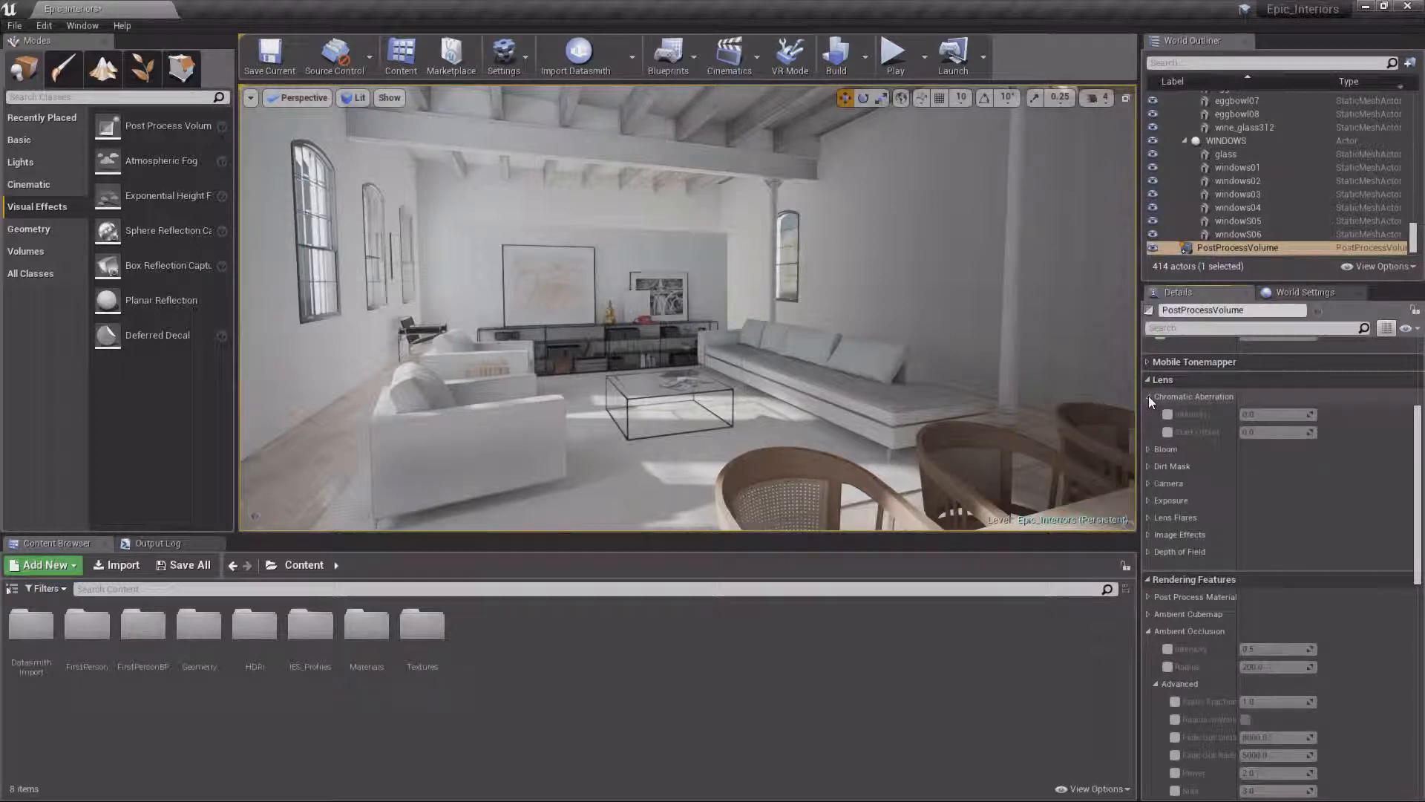
{"action": "left_click", "coordinate": [1168, 413]}
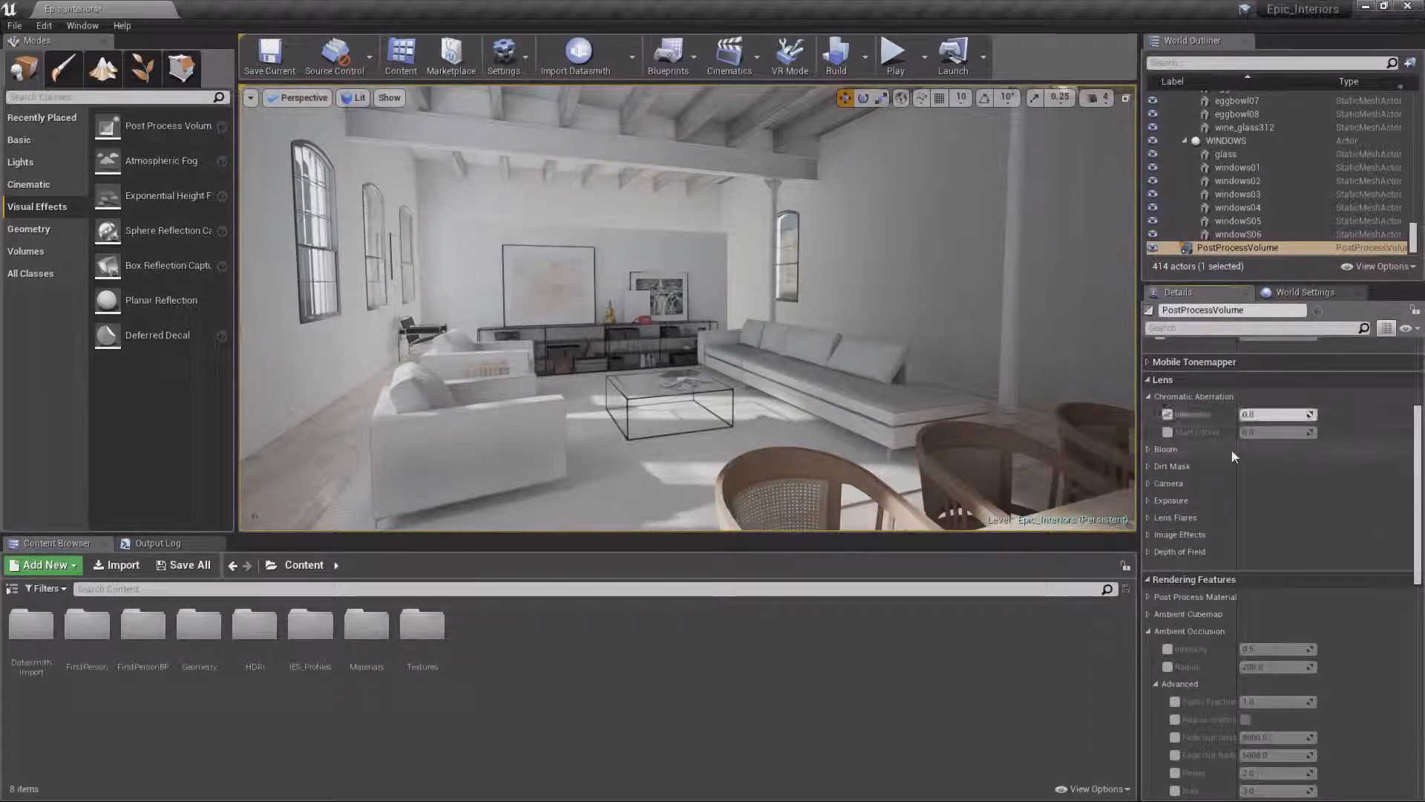
{"action": "left_click", "coordinate": [1169, 433]}
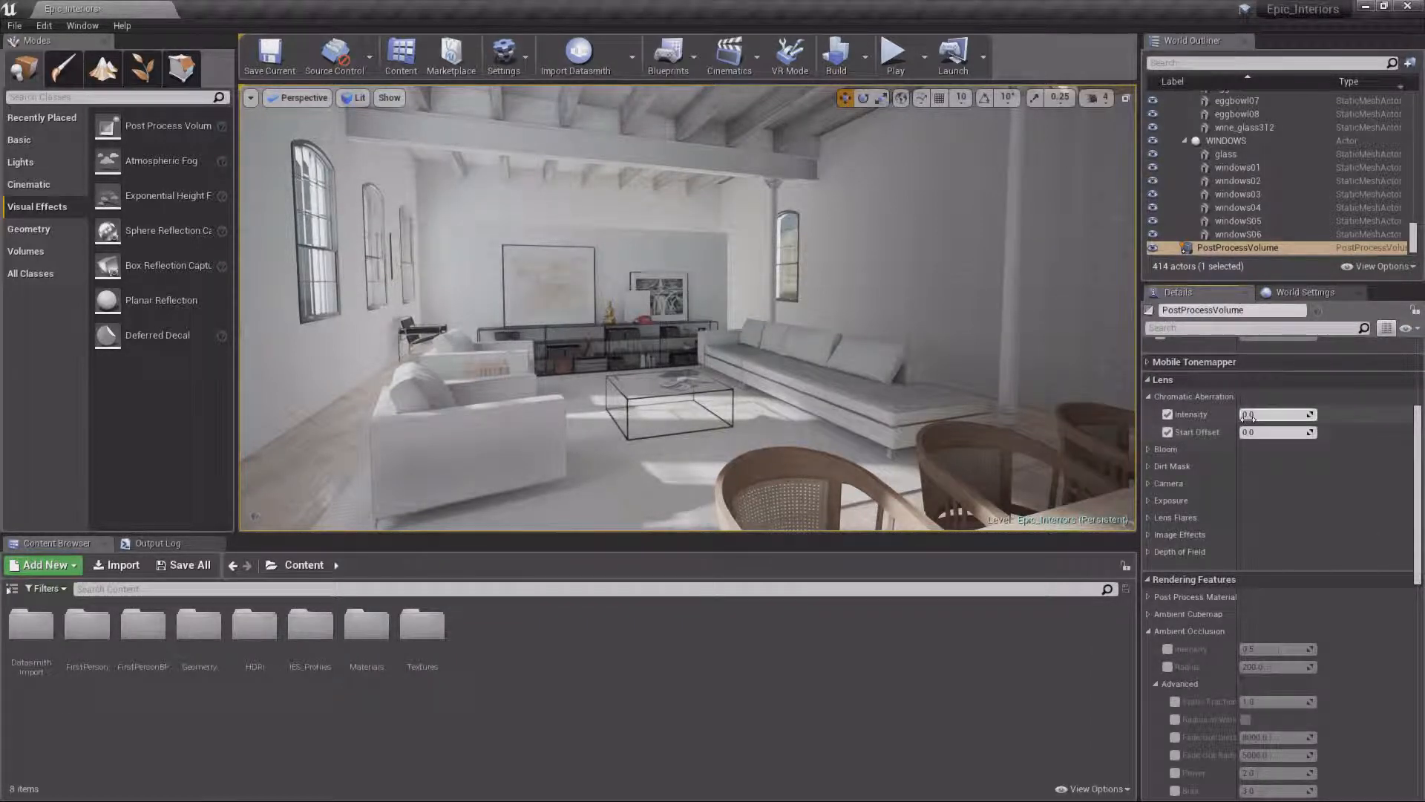
{"action": "mouse_move", "coordinate": [1252, 417]}
{"action": "left_mouse_down"}
{"action": "mouse_move", "coordinate": [1280, 418]}
{"action": "mouse_move", "coordinate": [1253, 434]}
{"action": "mouse_move", "coordinate": [1284, 434]}
{"action": "mouse_move", "coordinate": [1243, 434]}
{"action": "left_mouse_up"}
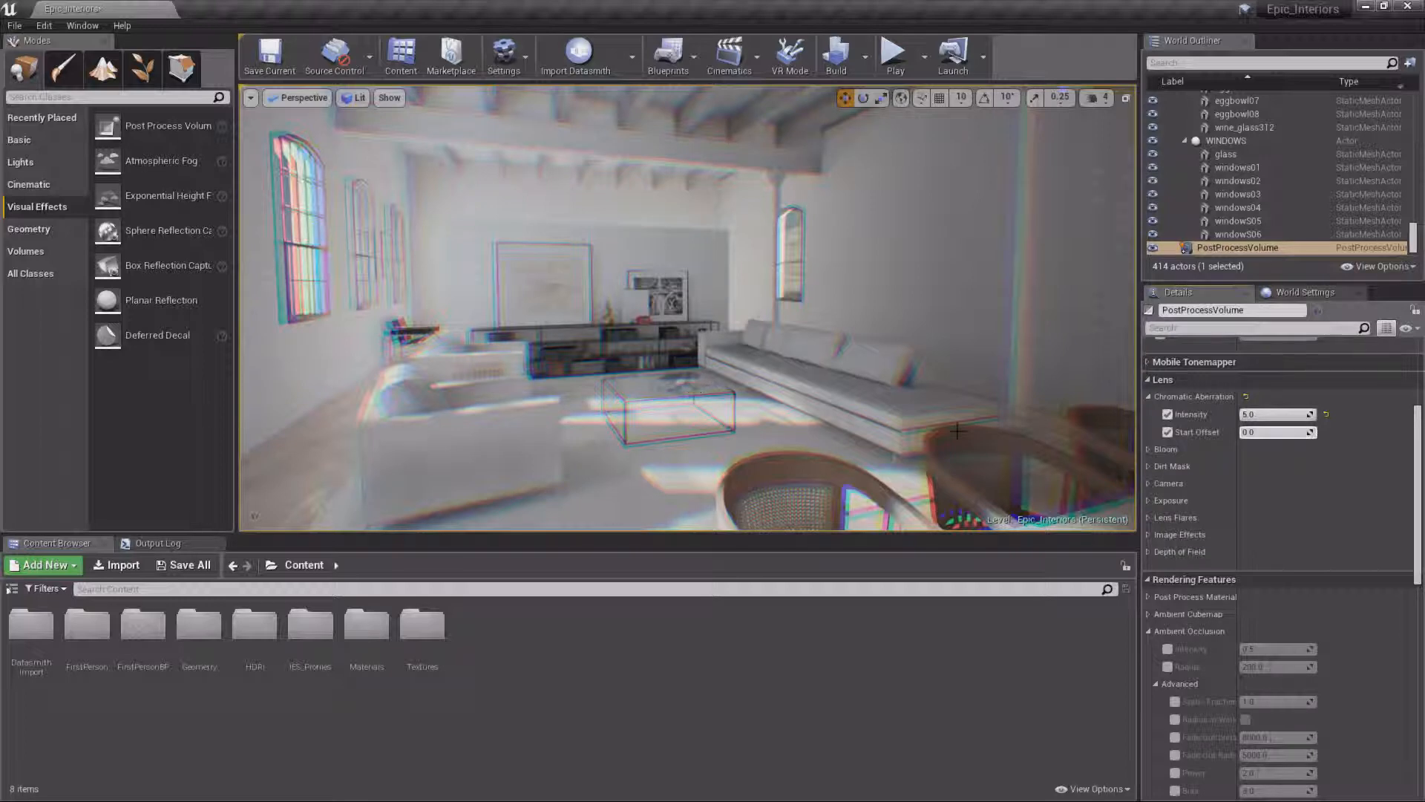
{"action": "left_click_drag", "start_coordinate": [1249, 415], "coordinate": [1173, 414]}
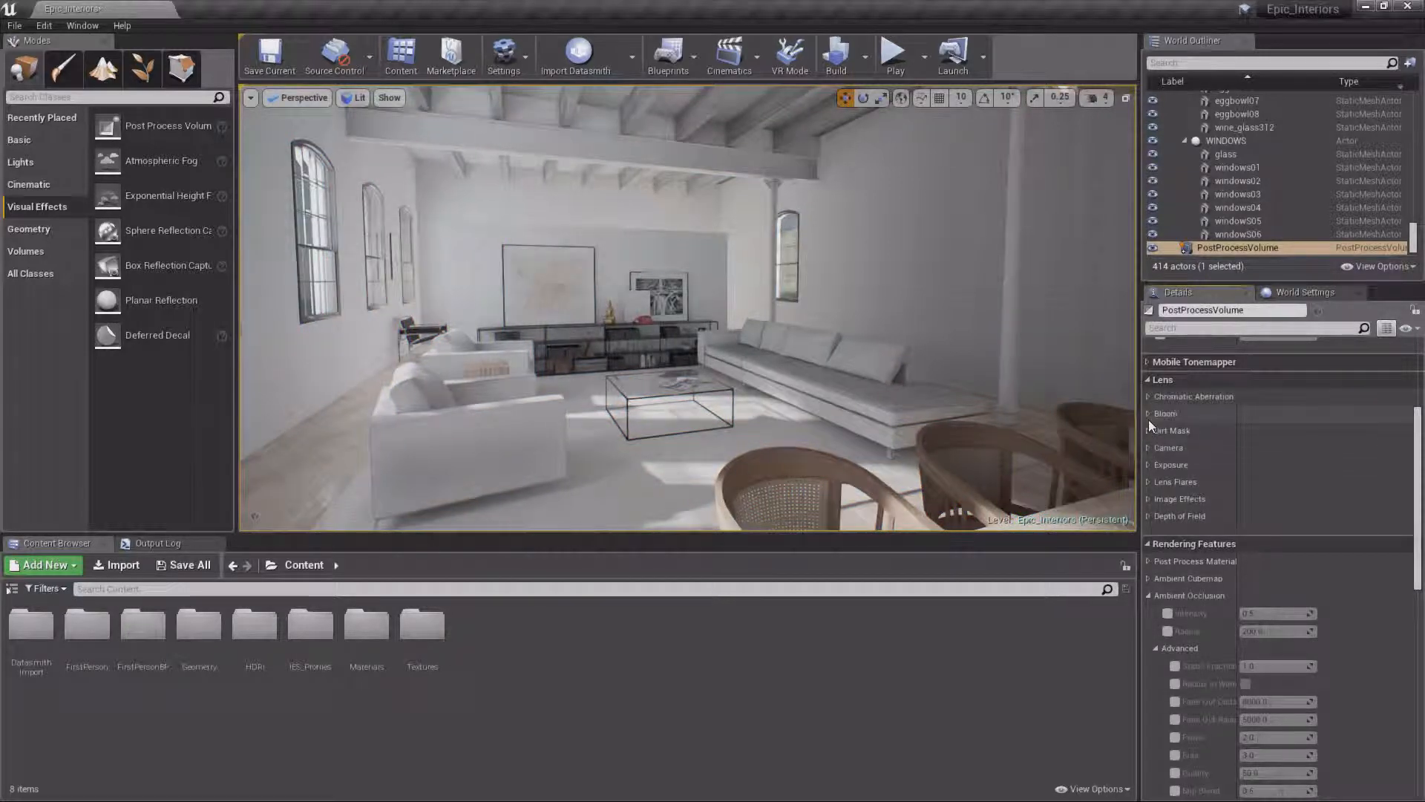
Enable the Bloom Intensity and Threshold overrides on the post process volume, setting intensity to 1.0 and threshold to 8.0.
{"action": "left_click", "coordinate": [1149, 414]}
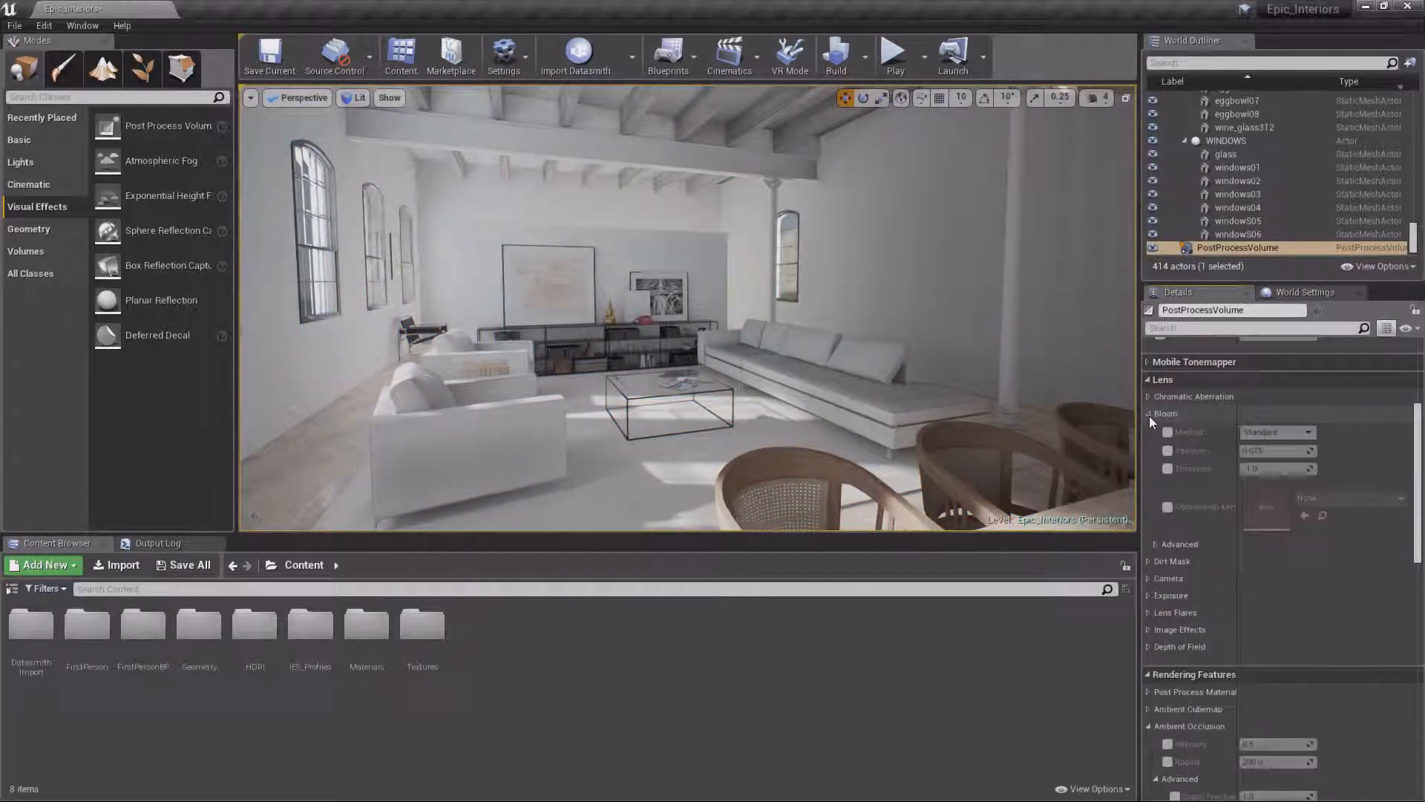
{"action": "left_click", "coordinate": [1159, 548]}
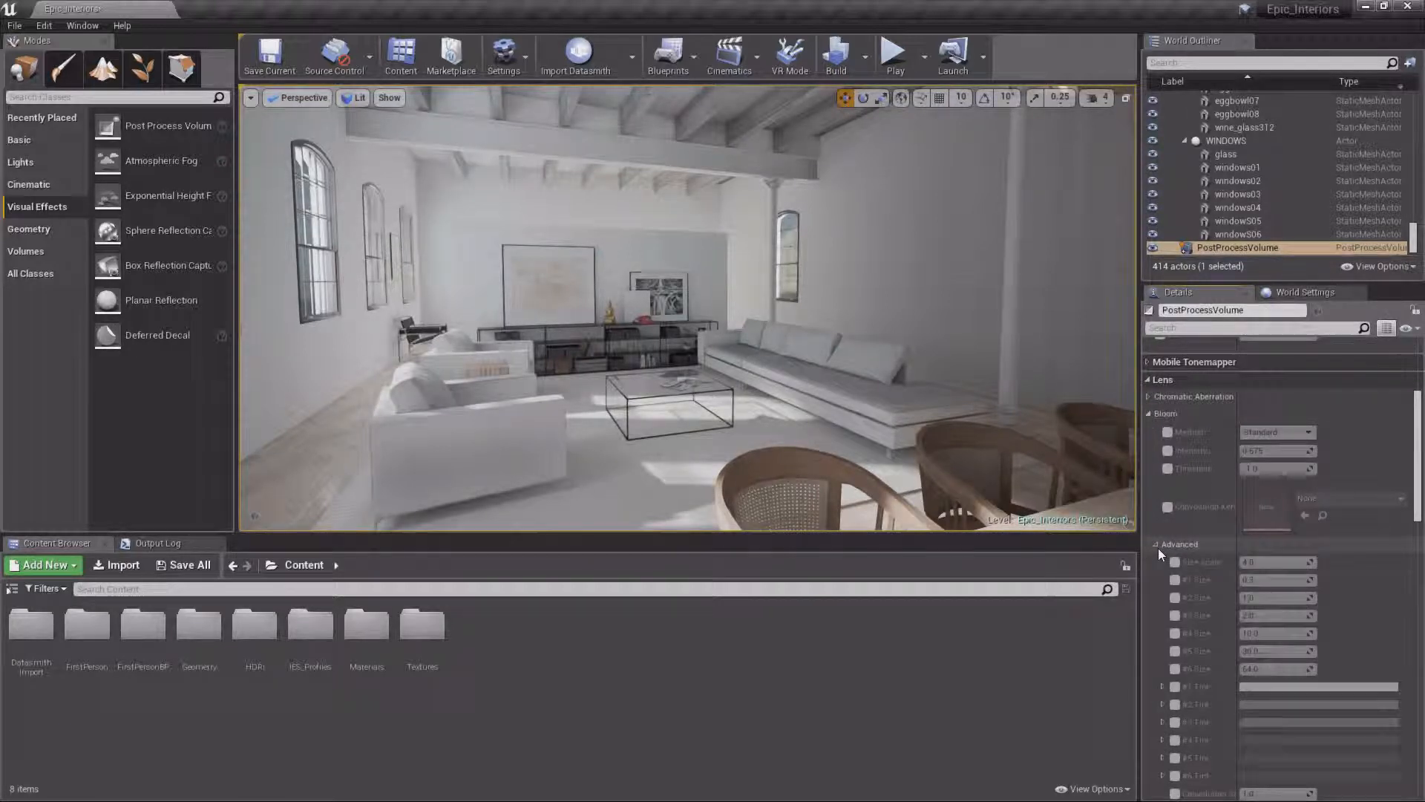
{"action": "left_click", "coordinate": [1160, 547]}
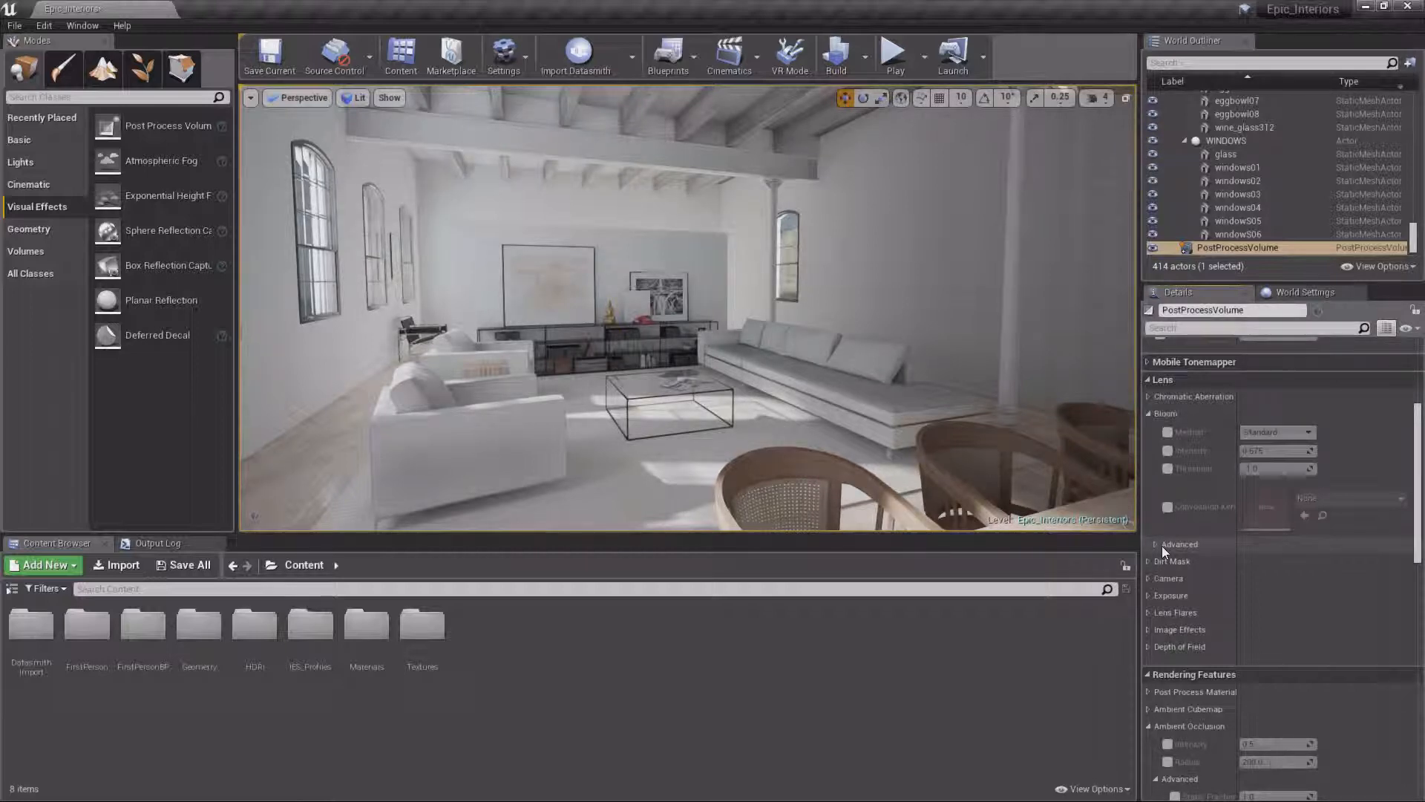
{"action": "left_click", "coordinate": [1167, 450]}
{"action": "left_click", "coordinate": [1168, 468]}
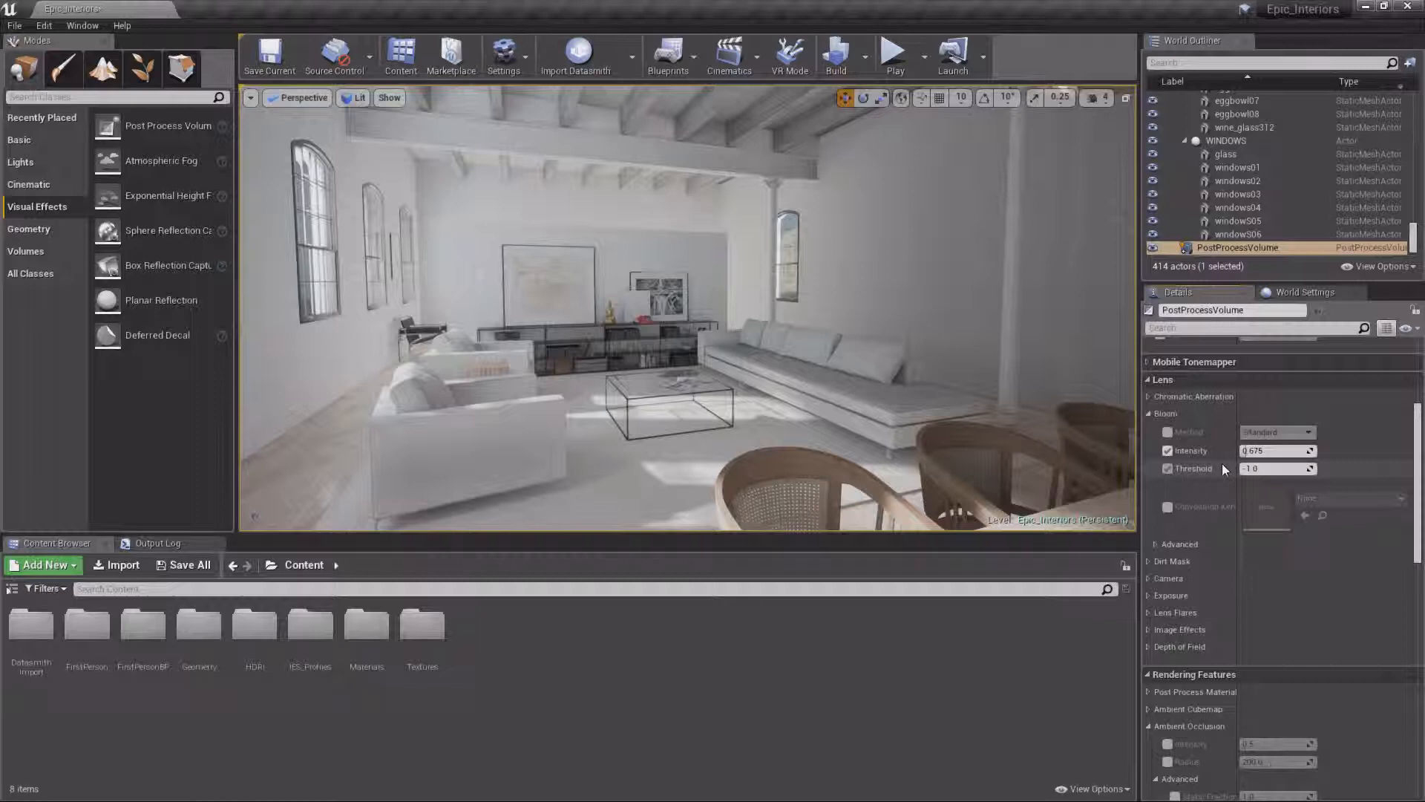
{"action": "left_click", "coordinate": [1265, 453]}
{"action": "type", "text": "1"}
{"action": "key", "text": "Return"}
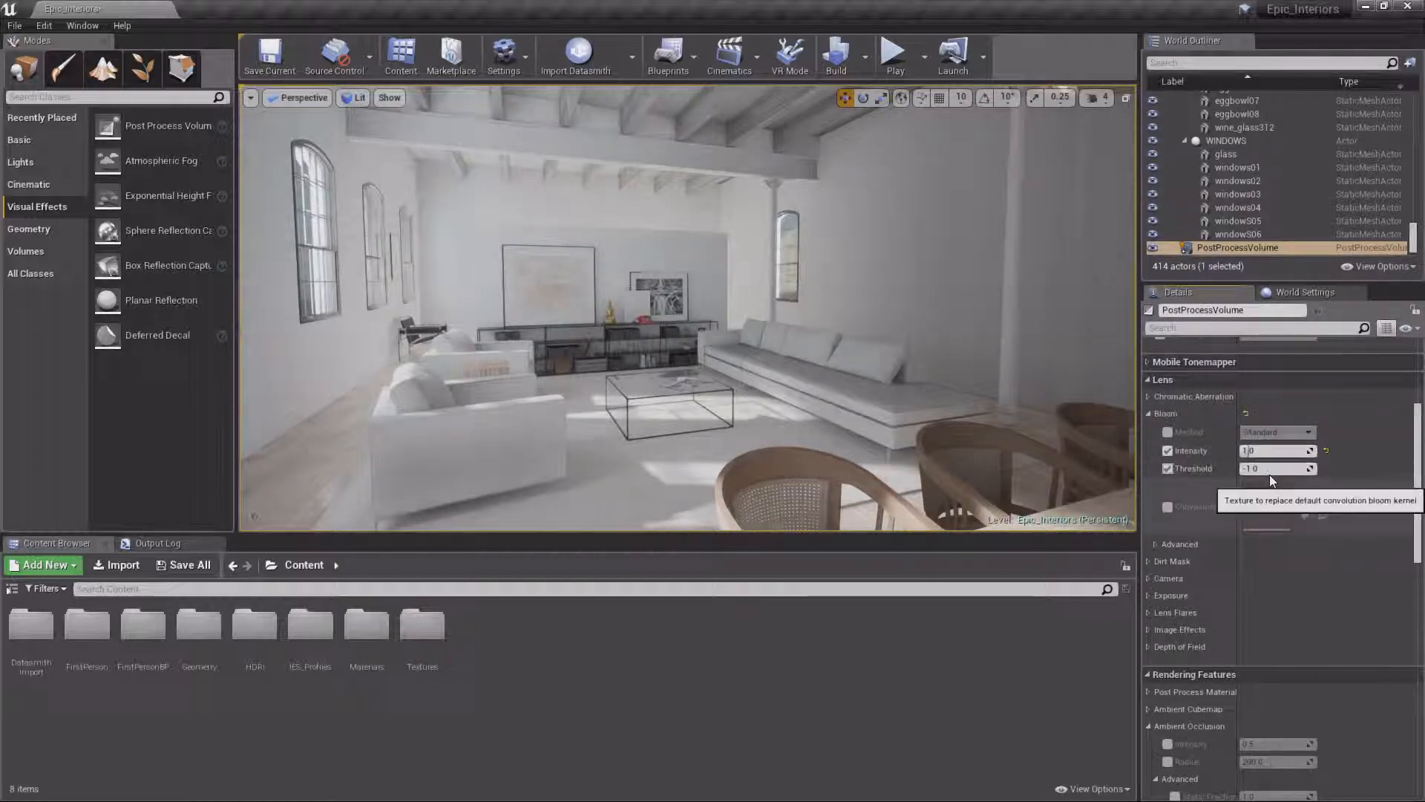
{"action": "left_click", "coordinate": [1272, 468]}
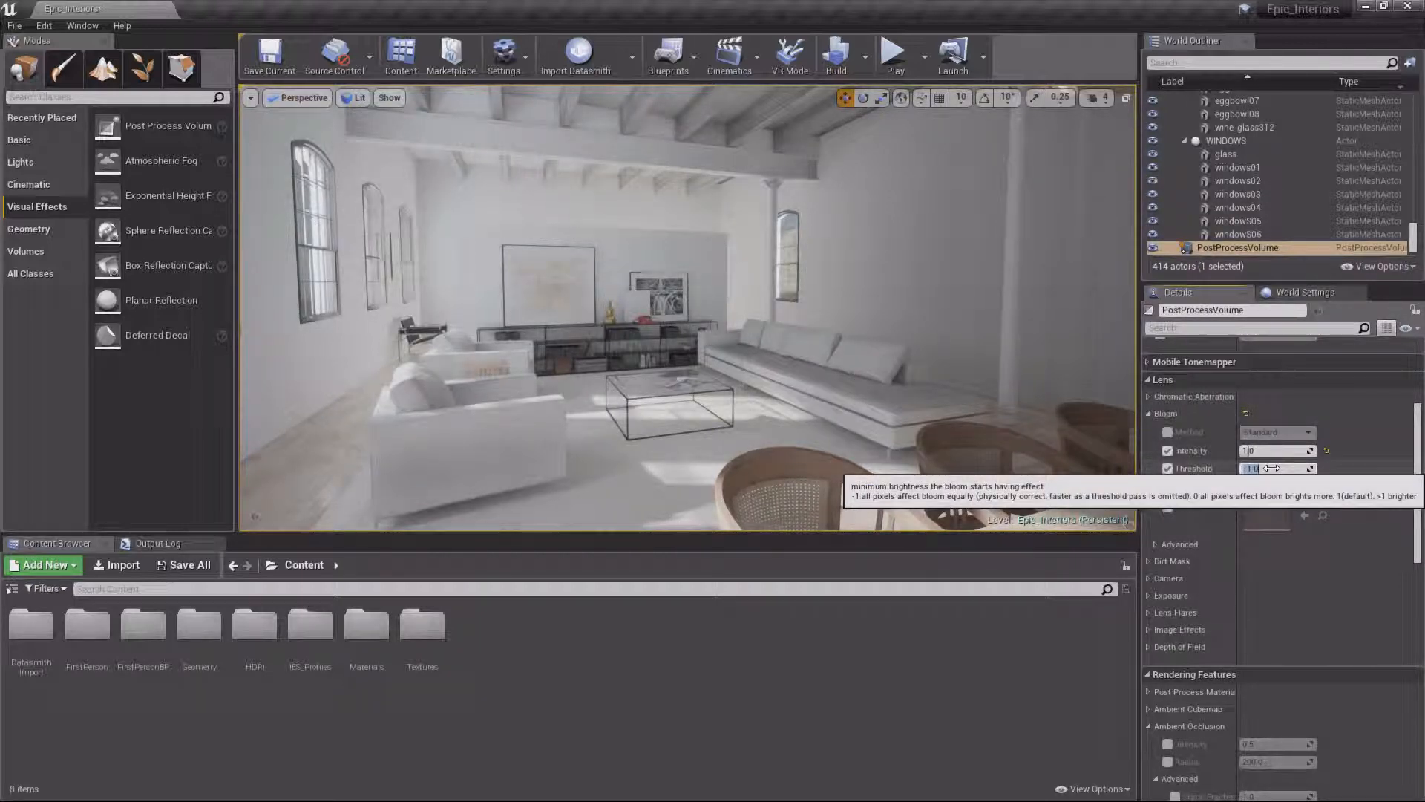
{"action": "type", "text": "8"}
{"action": "key", "text": "Return"}
Try a Bloom threshold of -1.0 while viewing the lamps and dining area, and return the threshold to 8.0.
{"action": "mouse_move", "coordinate": [654, 313]}
{"action": "right_mouse_down"}
{"action": "mouse_move", "coordinate": [765, 272]}
{"action": "mouse_move", "coordinate": [826, 228]}
{"action": "mouse_move", "coordinate": [860, 268]}
{"action": "mouse_move", "coordinate": [894, 277]}
{"action": "mouse_move", "coordinate": [861, 341]}
{"action": "mouse_move", "coordinate": [857, 286]}
{"action": "mouse_move", "coordinate": [772, 257]}
{"action": "mouse_move", "coordinate": [705, 290]}
{"action": "mouse_move", "coordinate": [702, 260]}
{"action": "mouse_move", "coordinate": [672, 315]}
{"action": "right_mouse_up"}
{"action": "key", "text": "d"}
{"action": "key", "text": "w"}
{"action": "key", "text": "s"}
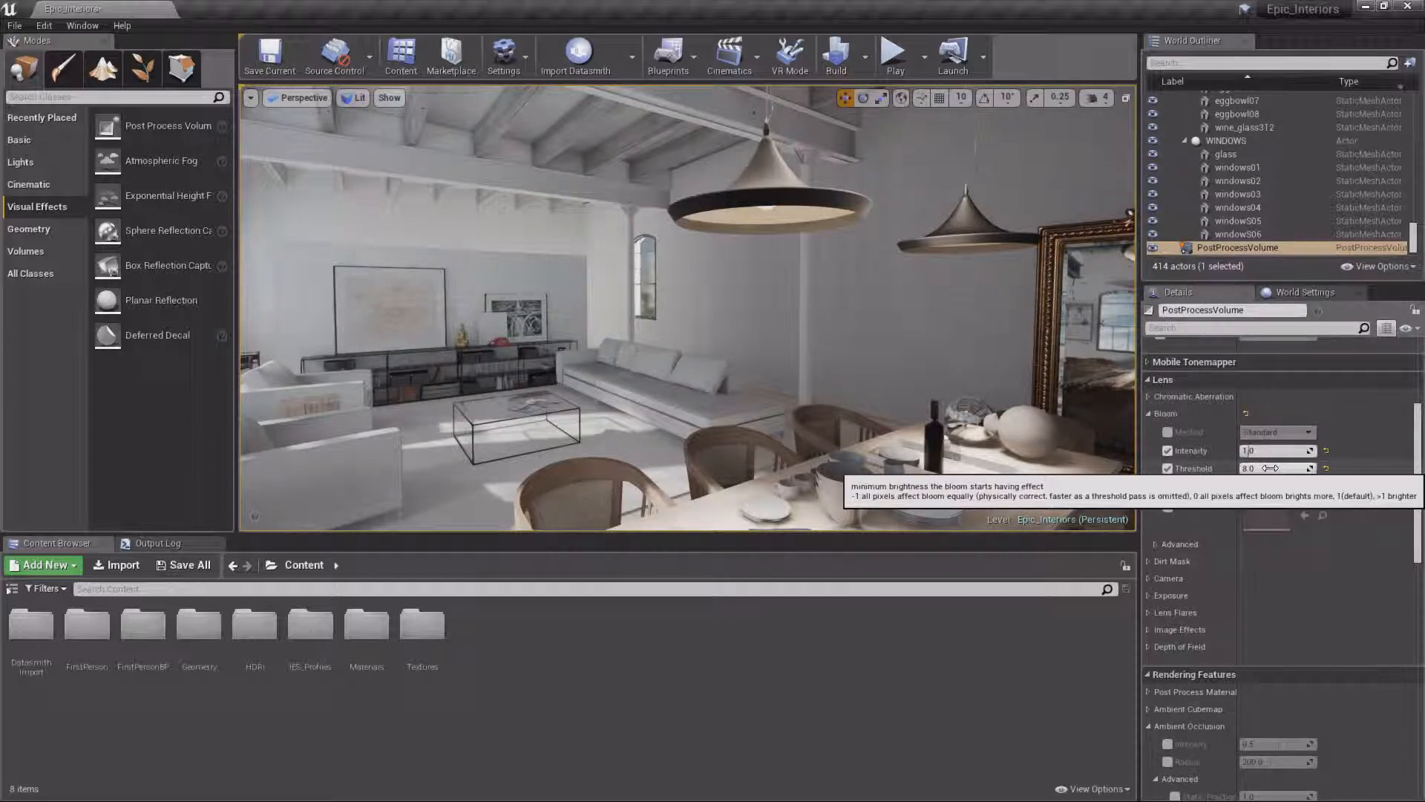
{"action": "left_click_drag", "start_coordinate": [1270, 468], "coordinate": [1262, 470]}
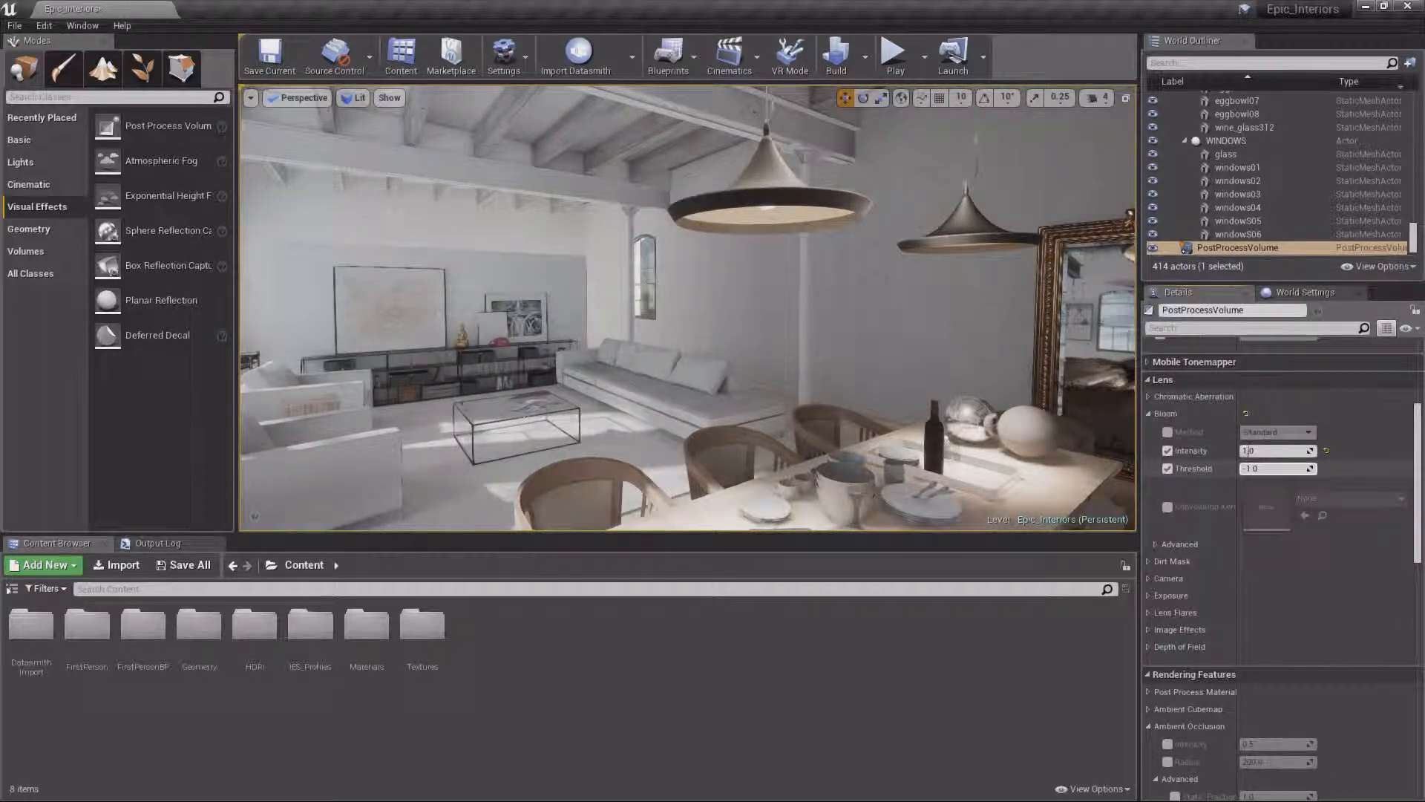
{"action": "left_click_drag", "start_coordinate": [1274, 469], "coordinate": [1262, 468]}
{"action": "right_click_drag", "start_coordinate": [817, 319], "coordinate": [709, 321]}
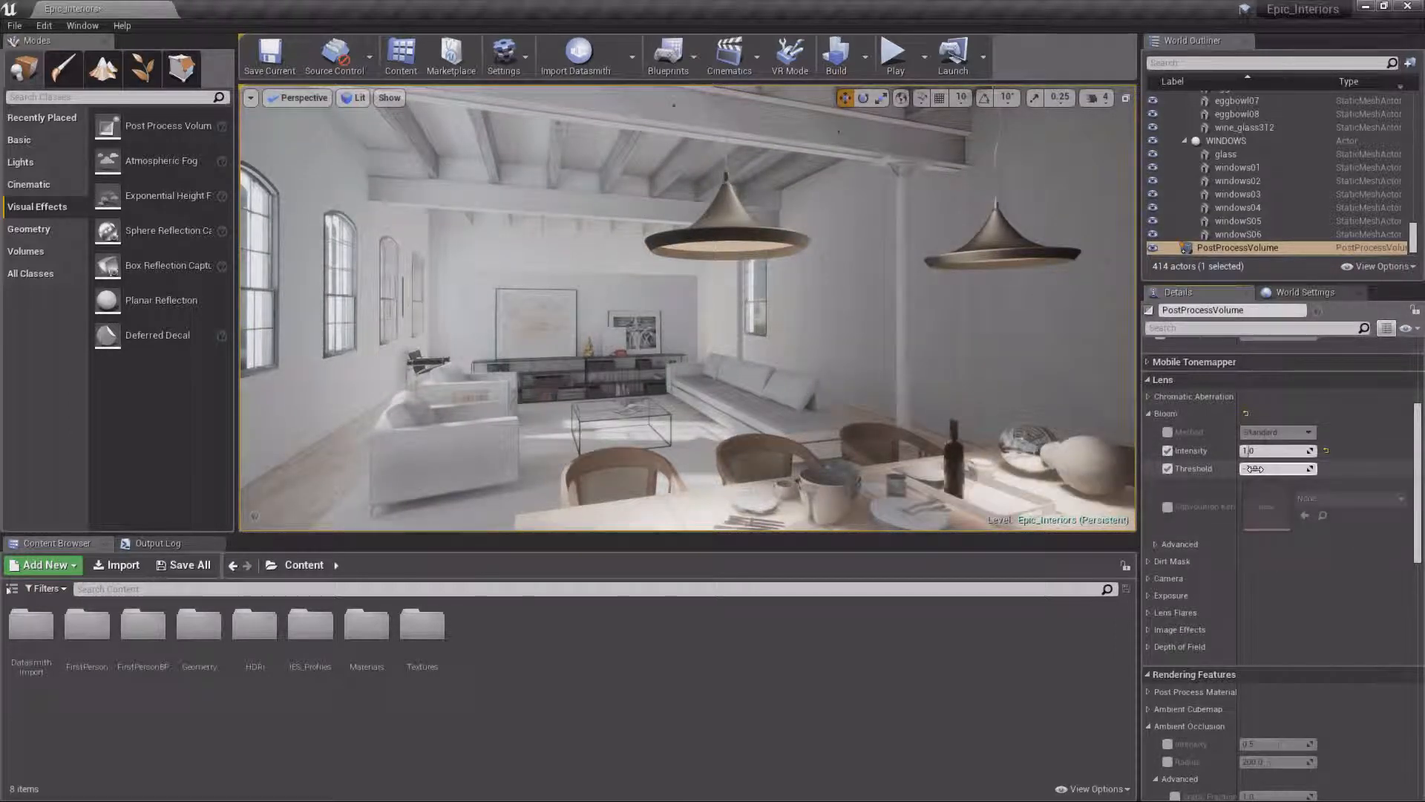
{"action": "mouse_move", "coordinate": [1275, 469]}
{"action": "left_mouse_down"}
{"action": "mouse_move", "coordinate": [1296, 469]}
{"action": "mouse_move", "coordinate": [1262, 469]}
{"action": "mouse_move", "coordinate": [1290, 468]}
{"action": "left_mouse_up"}
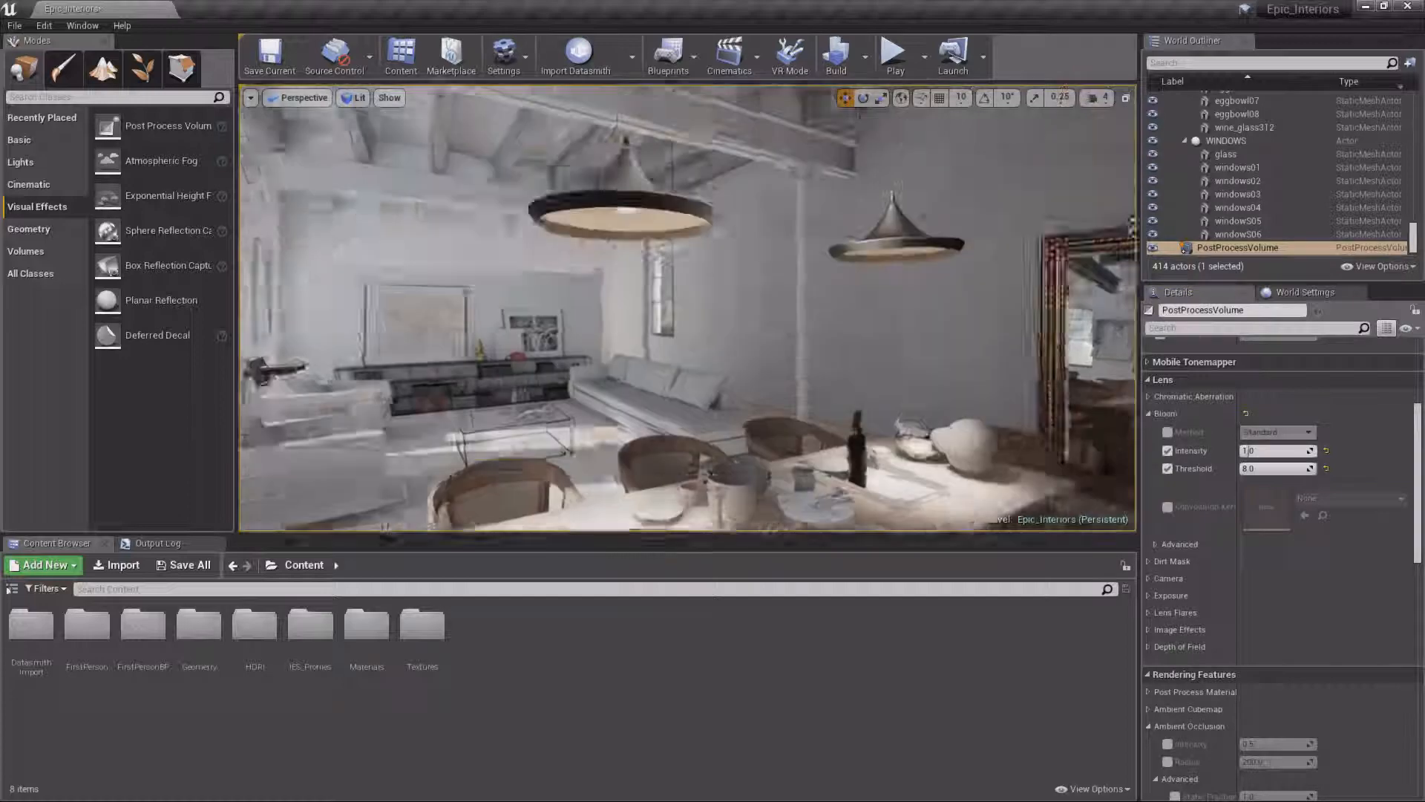
{"action": "right_click_drag", "start_coordinate": [757, 344], "coordinate": [795, 344]}
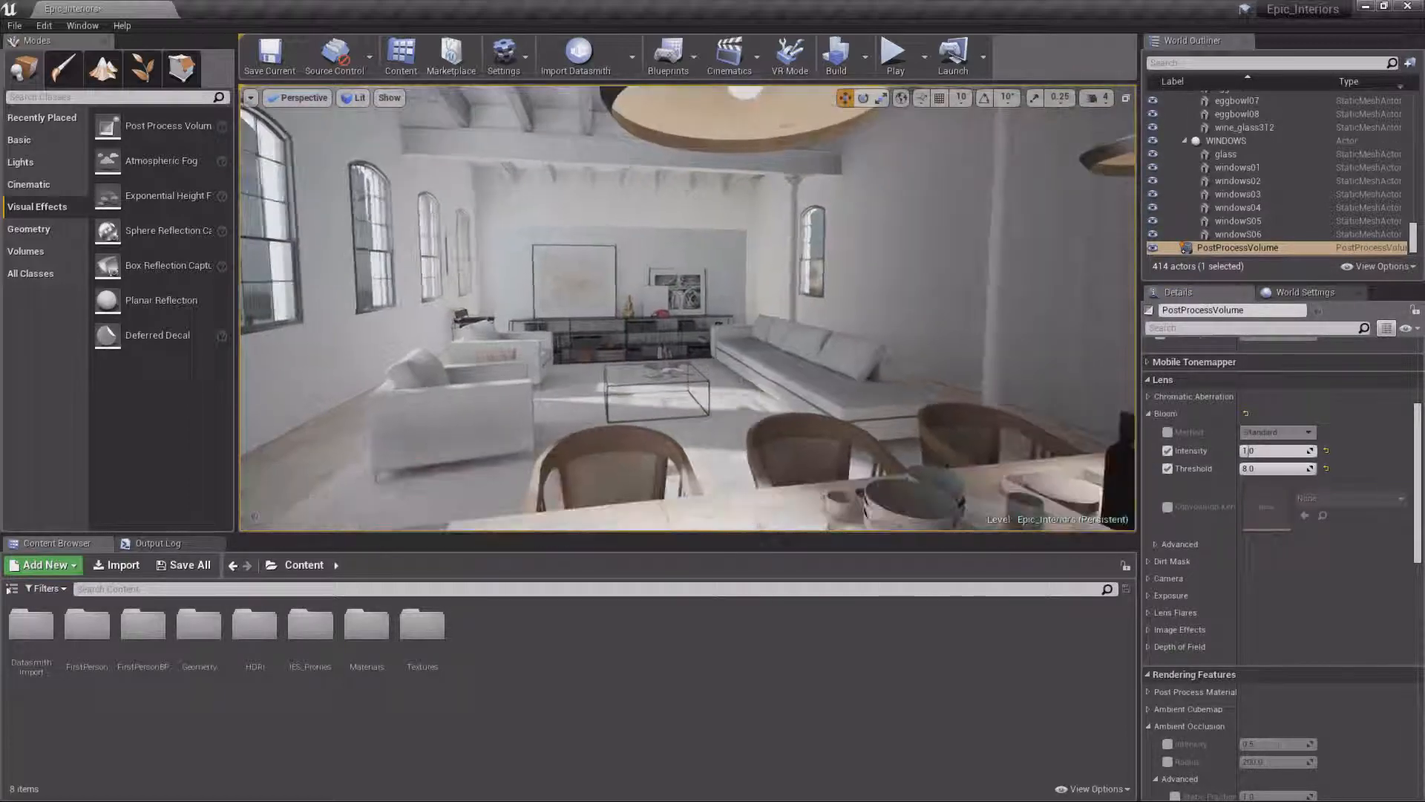
{"action": "left_click", "coordinate": [1149, 413]}
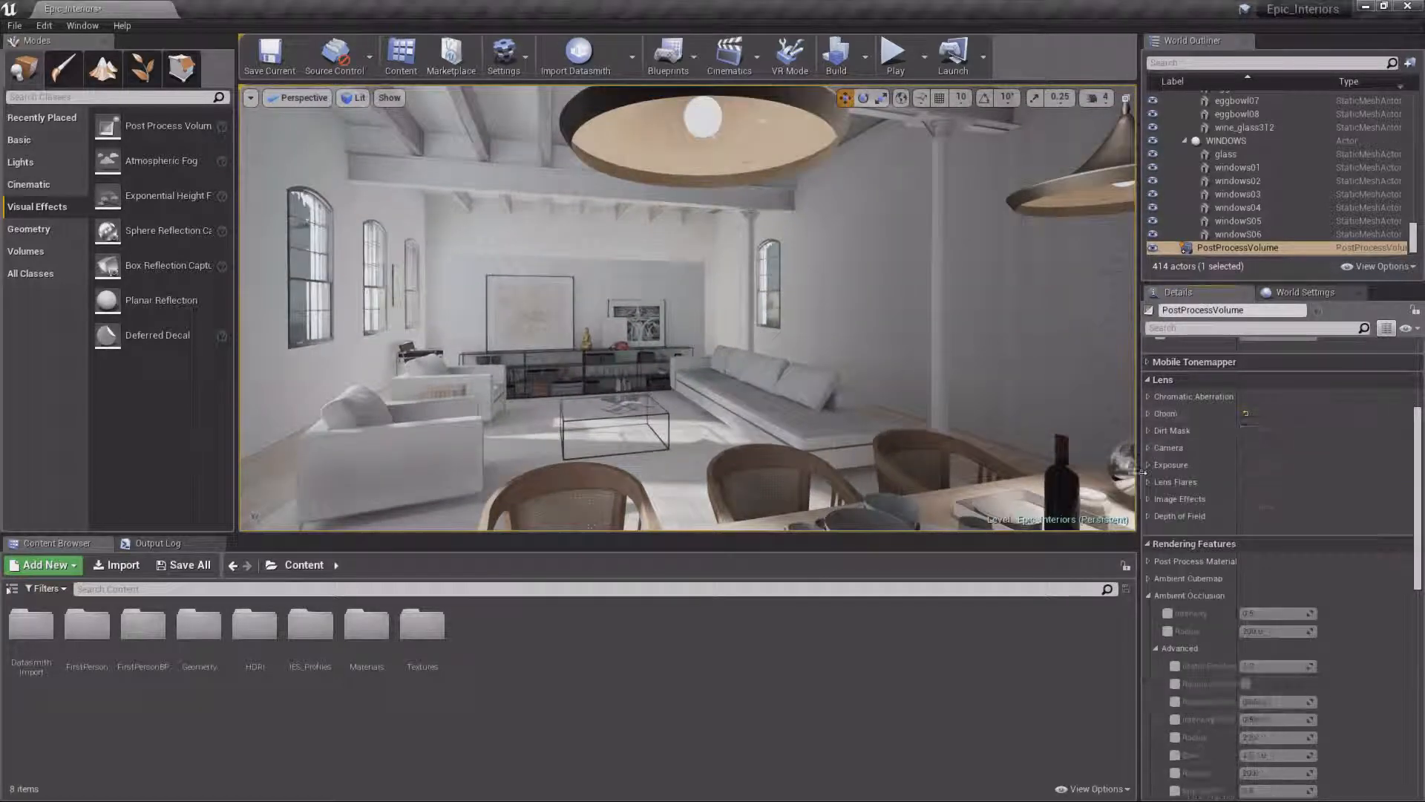
Enable the Dirt Mask Texture override and assign the lens_dirt_001 texture from the Textures folder.
{"action": "left_click", "coordinate": [1147, 436]}
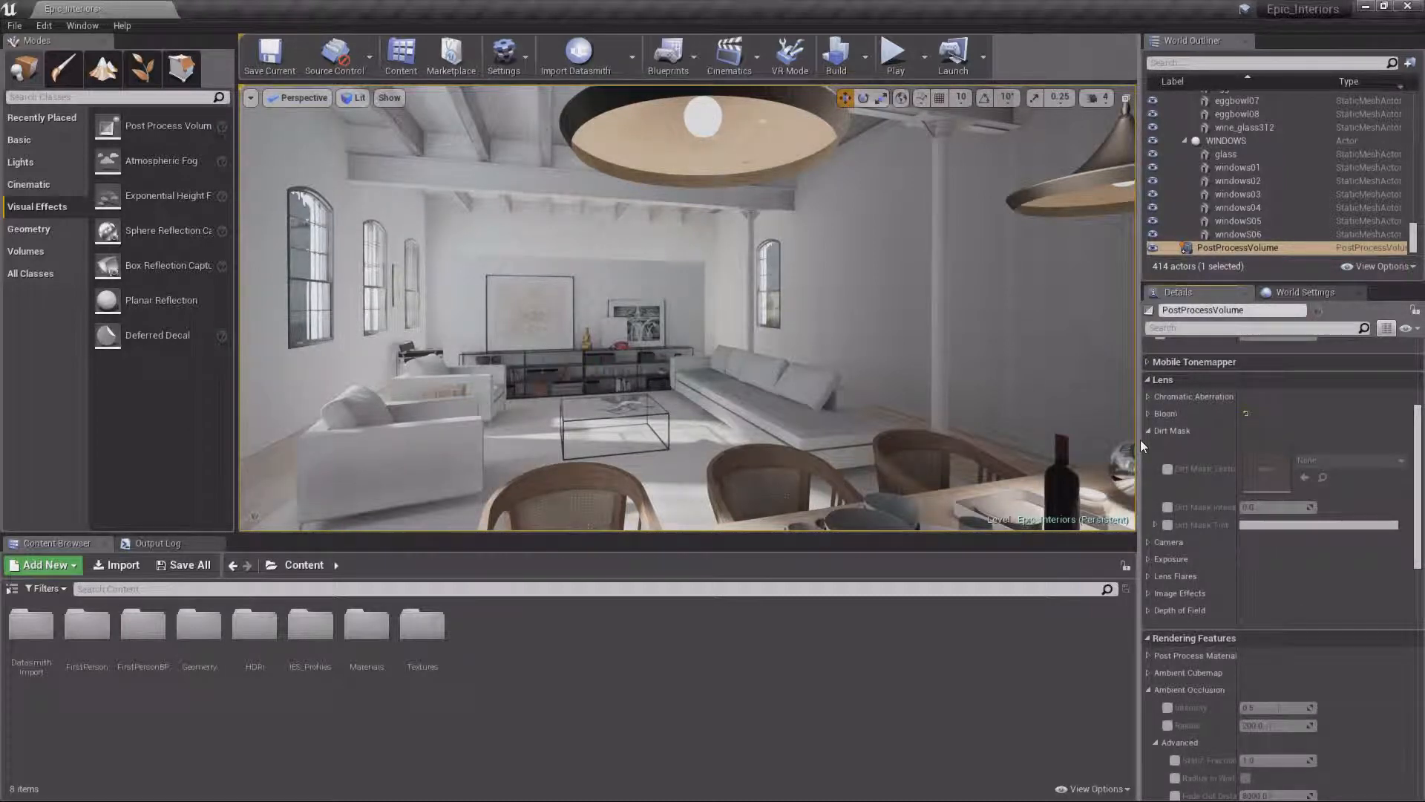
{"action": "left_click", "coordinate": [1167, 469]}
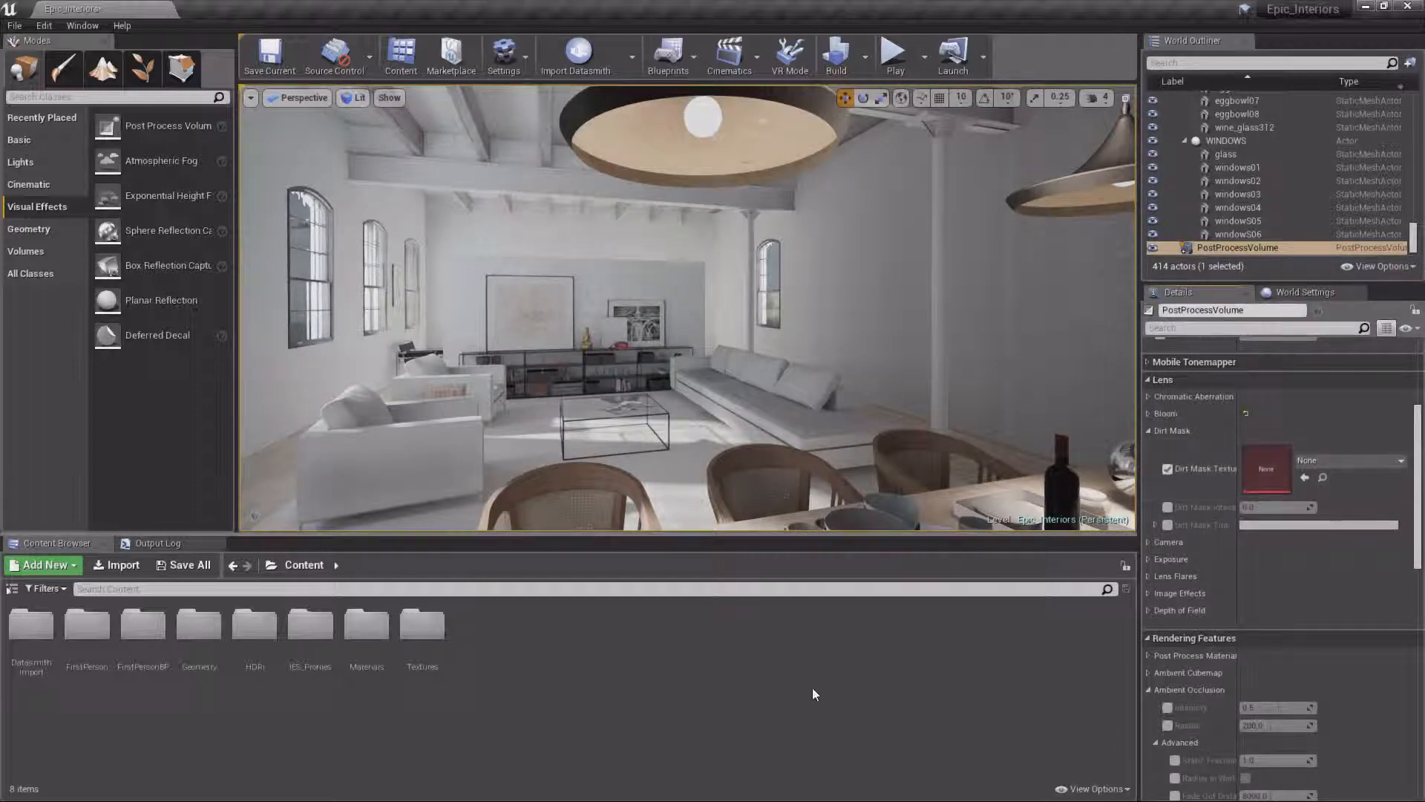
{"action": "double_click", "coordinate": [431, 643]}
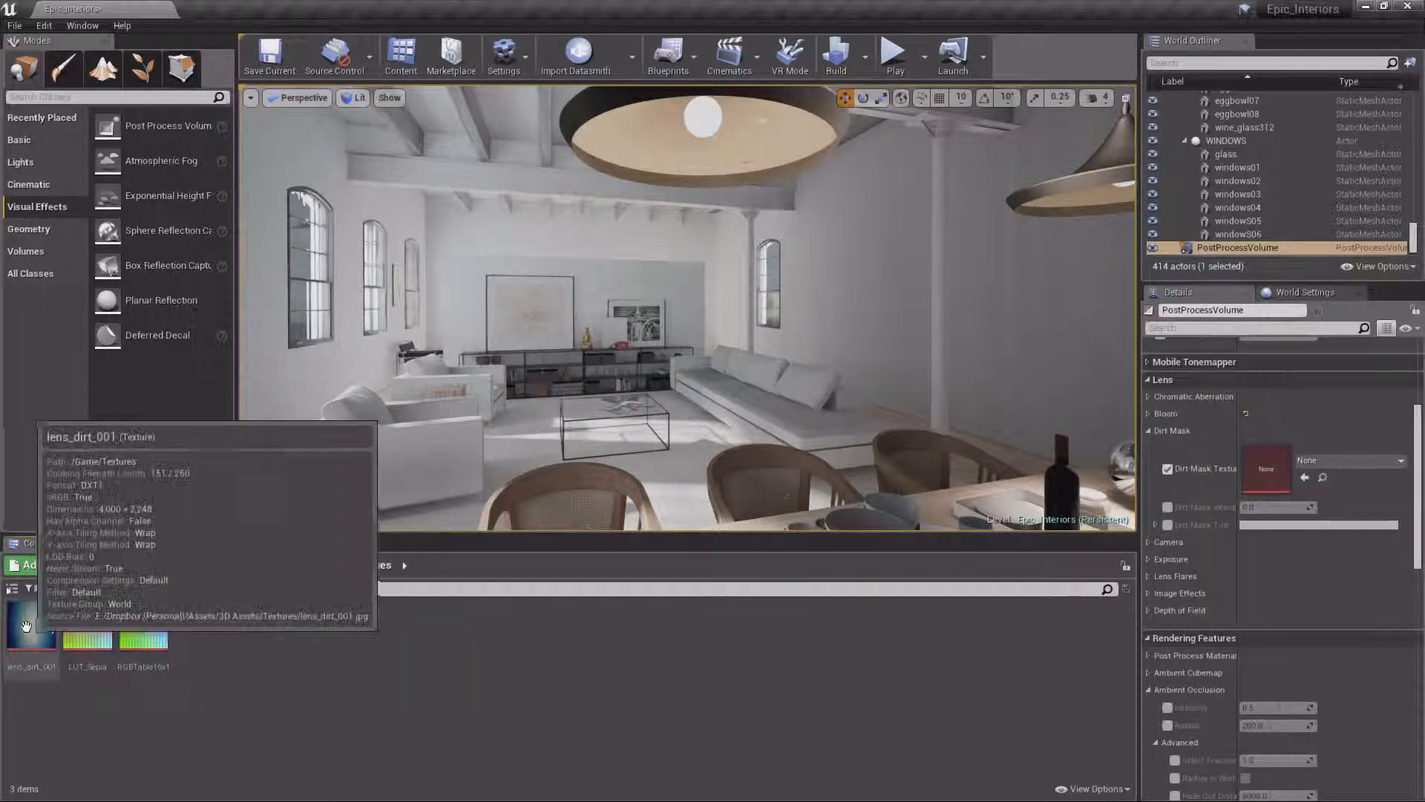
{"action": "left_click_drag", "start_coordinate": [31, 626], "coordinate": [1271, 466]}
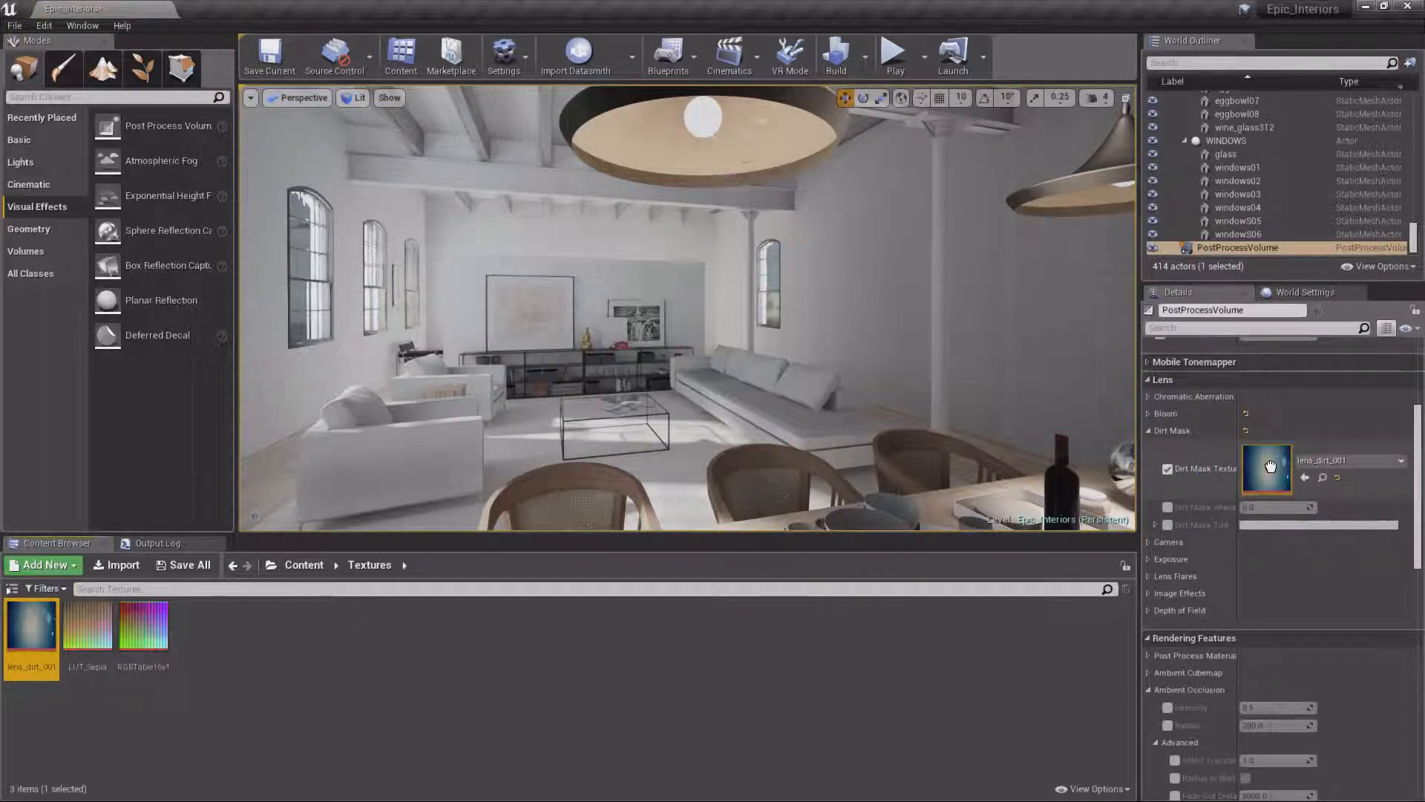
Examine the lens_dirt_001 texture's mipmap and Never Stream settings in the texture editor.
{"action": "double_click", "coordinate": [32, 630]}
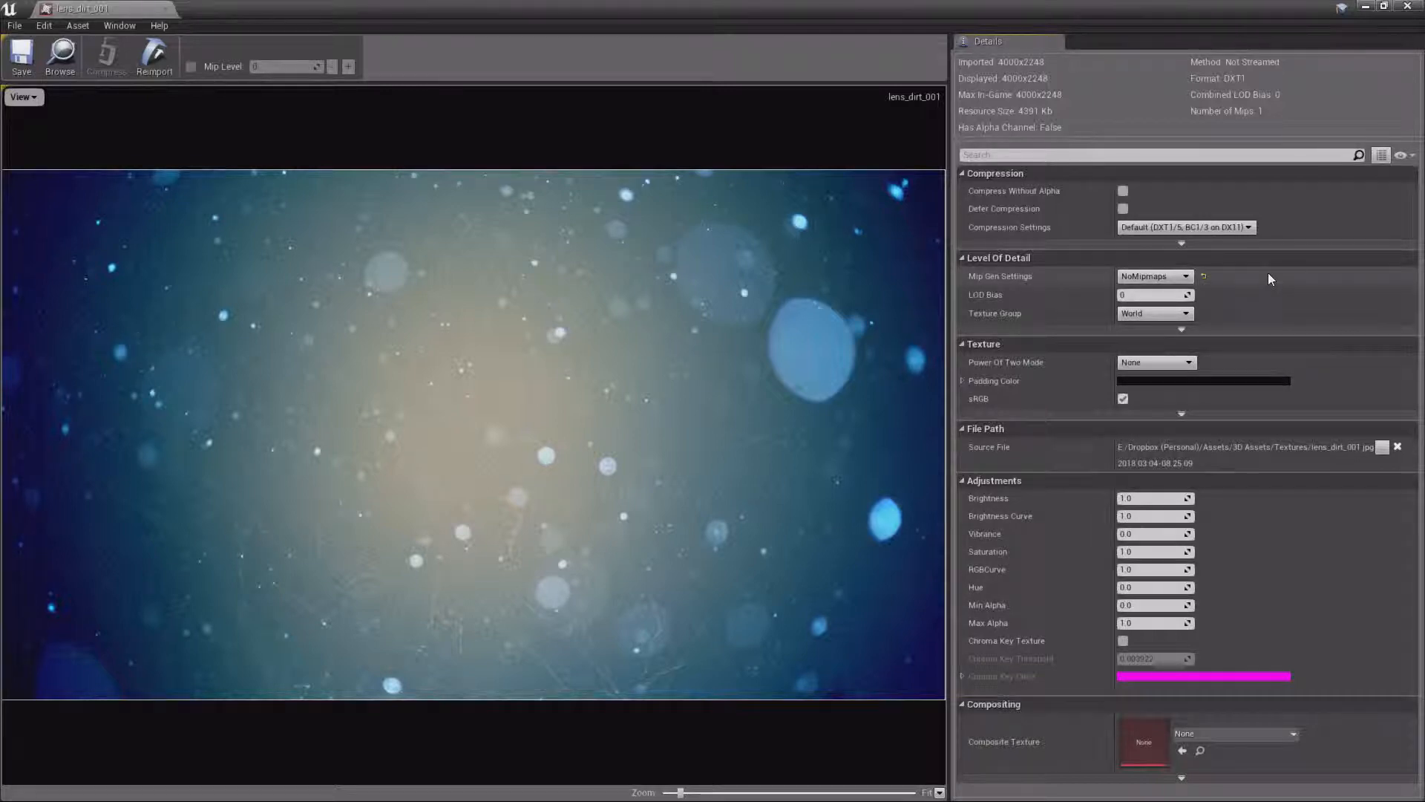
{"action": "left_click", "coordinate": [1181, 414]}
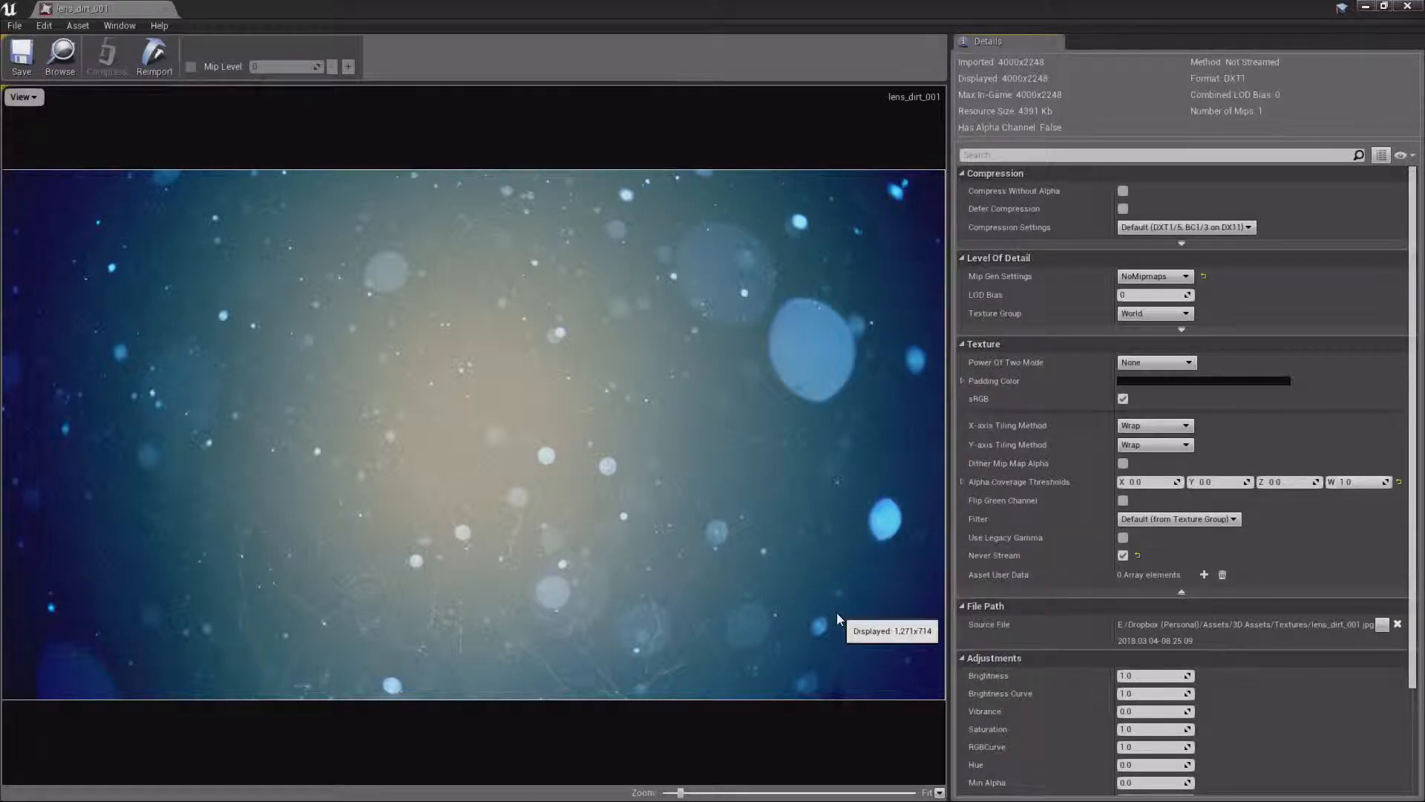
{"action": "left_click", "coordinate": [1408, 6]}
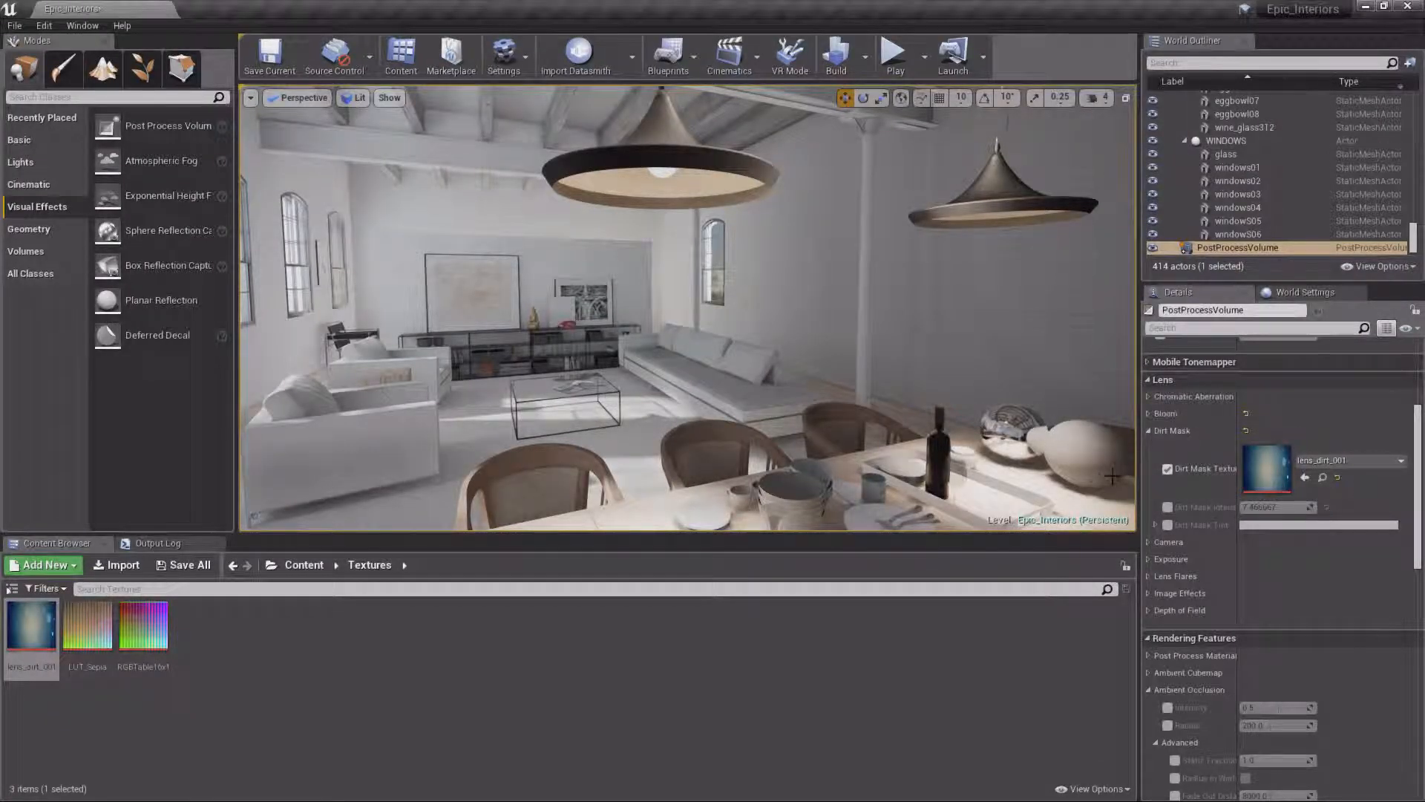
Try a Dirt Mask Intensity of 8.0, checking the lens dirt around the lamp reflection in the mirror.
{"action": "left_click", "coordinate": [1168, 507]}
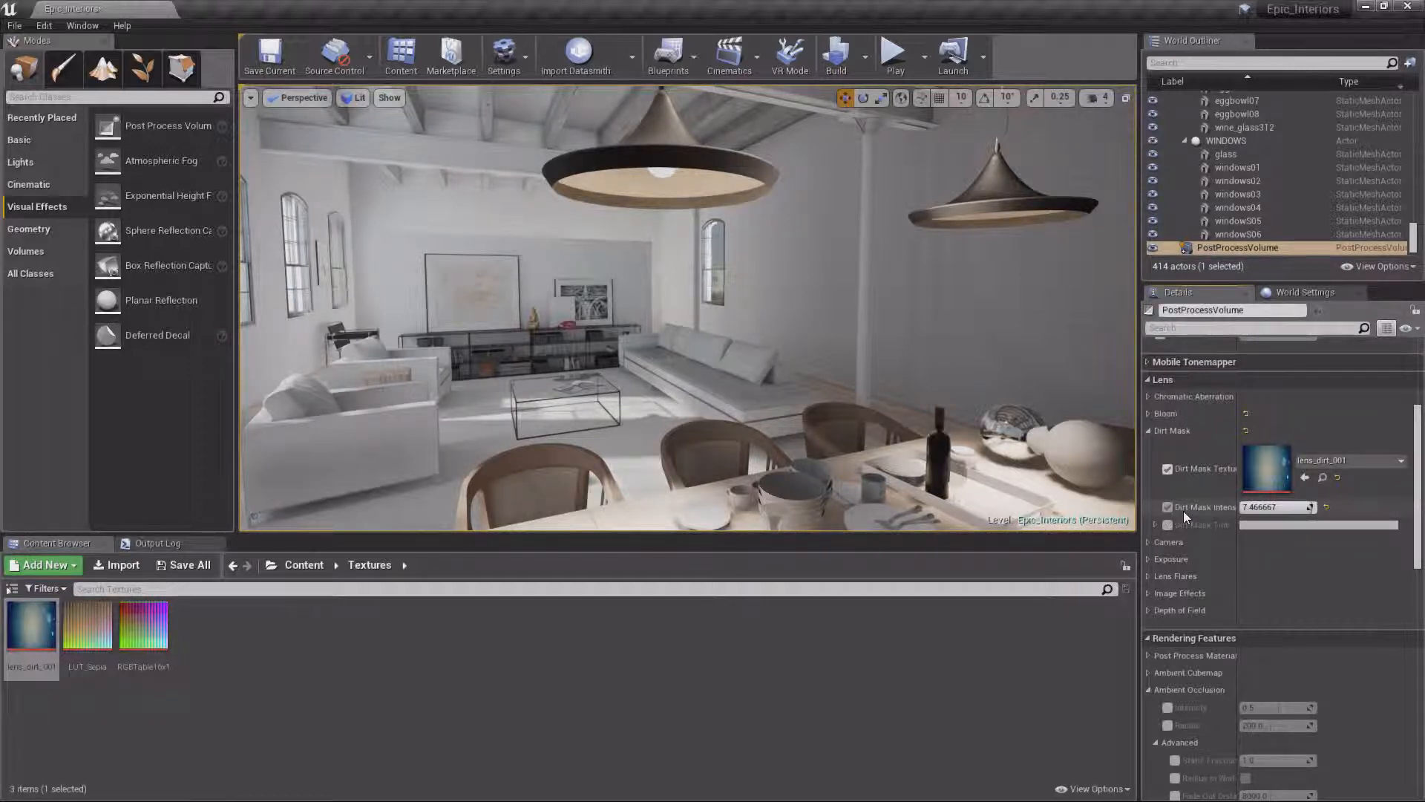
{"action": "left_click_drag", "start_coordinate": [1262, 511], "coordinate": [1307, 511]}
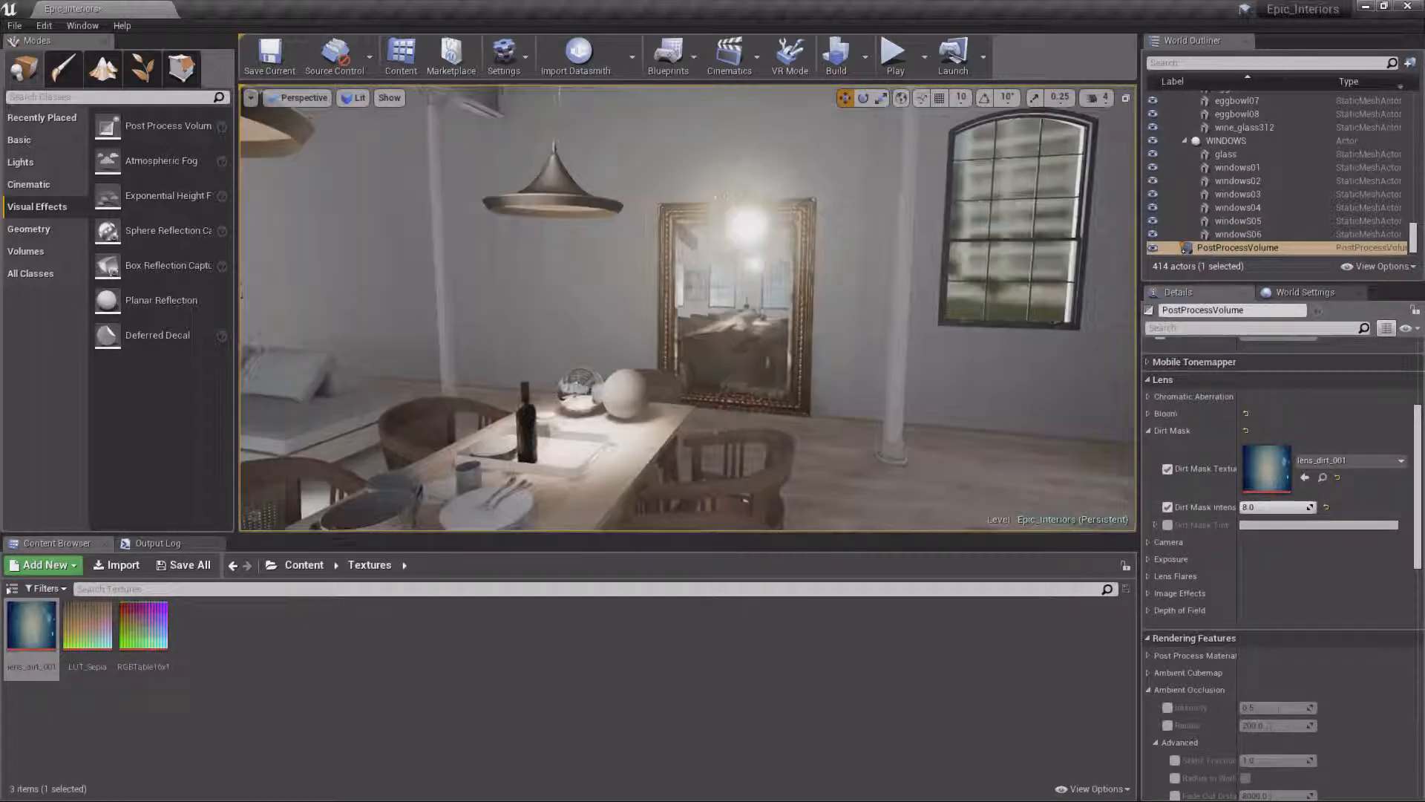
{"action": "mouse_move", "coordinate": [735, 310]}
{"action": "right_mouse_down"}
{"action": "mouse_move", "coordinate": [772, 295]}
{"action": "mouse_move", "coordinate": [716, 300]}
{"action": "mouse_move", "coordinate": [750, 289]}
{"action": "right_mouse_up"}
{"action": "key", "text": "w"}
{"action": "key", "text": "s"}
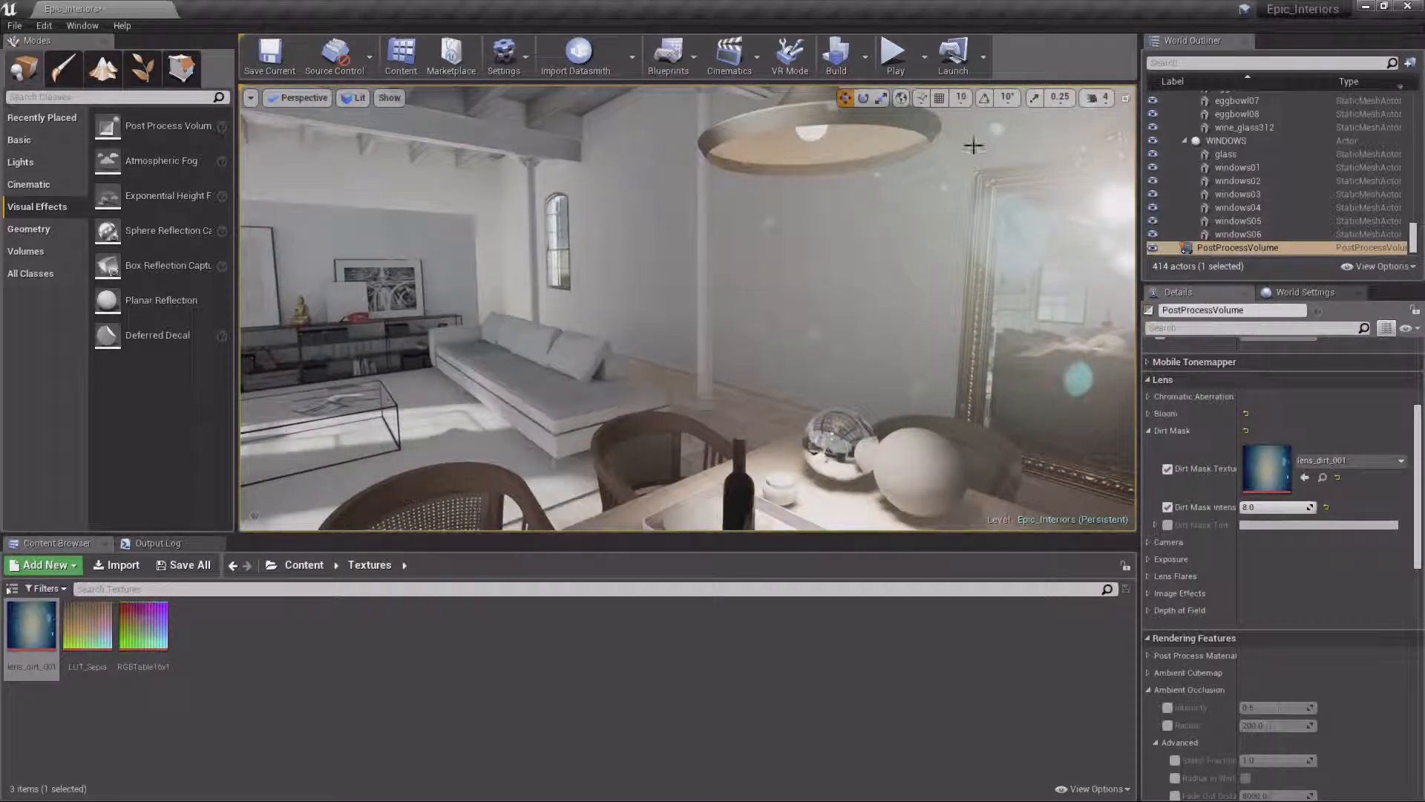
{"action": "right_click_drag", "start_coordinate": [1012, 322], "coordinate": [987, 325]}
{"action": "mouse_move", "coordinate": [884, 232]}
{"action": "right_mouse_down"}
{"action": "mouse_move", "coordinate": [932, 230]}
{"action": "mouse_move", "coordinate": [880, 234]}
{"action": "right_mouse_up"}
{"action": "left_click", "coordinate": [1149, 430]}
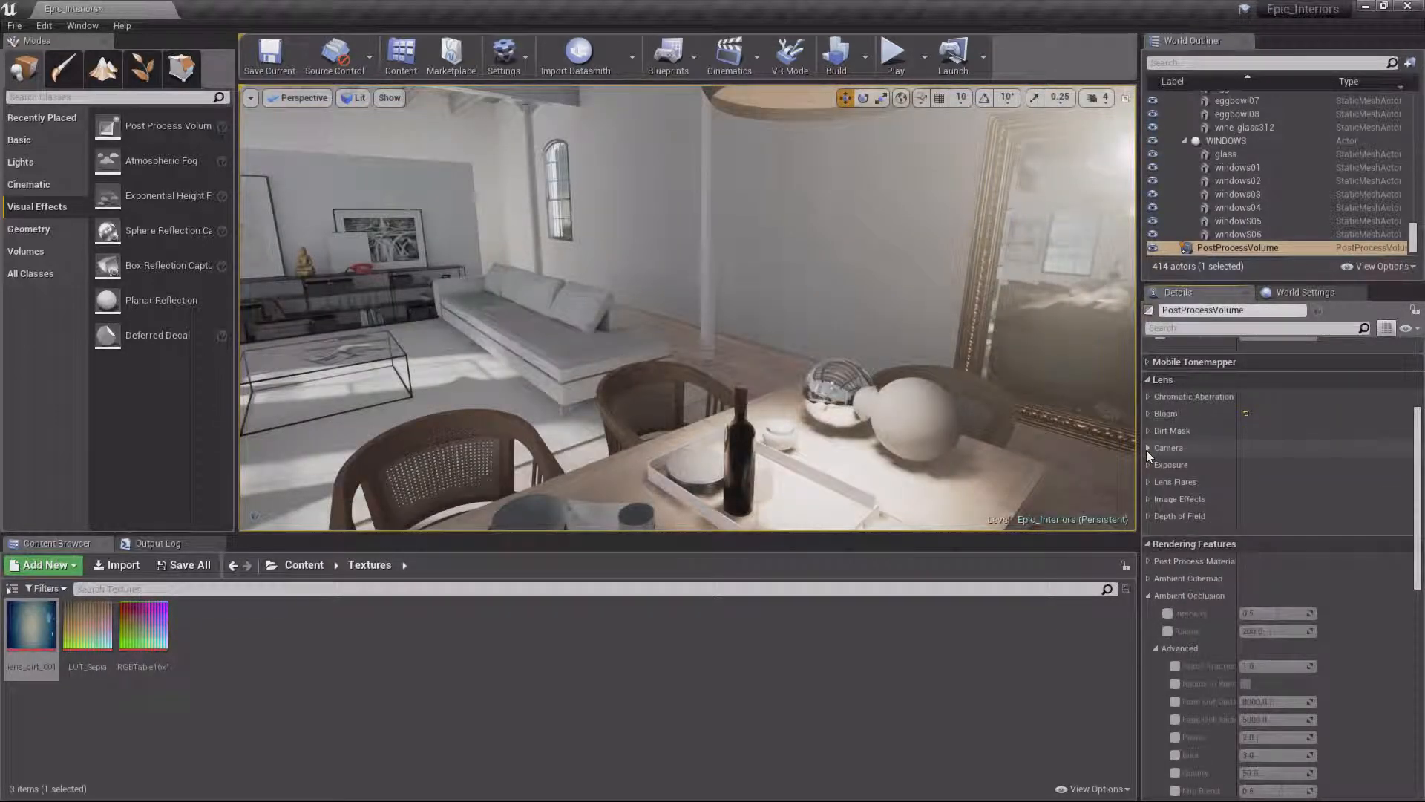
Look over the Camera lens settings, try enabling the ISO override, and turn it back off.
{"action": "left_click", "coordinate": [1148, 448]}
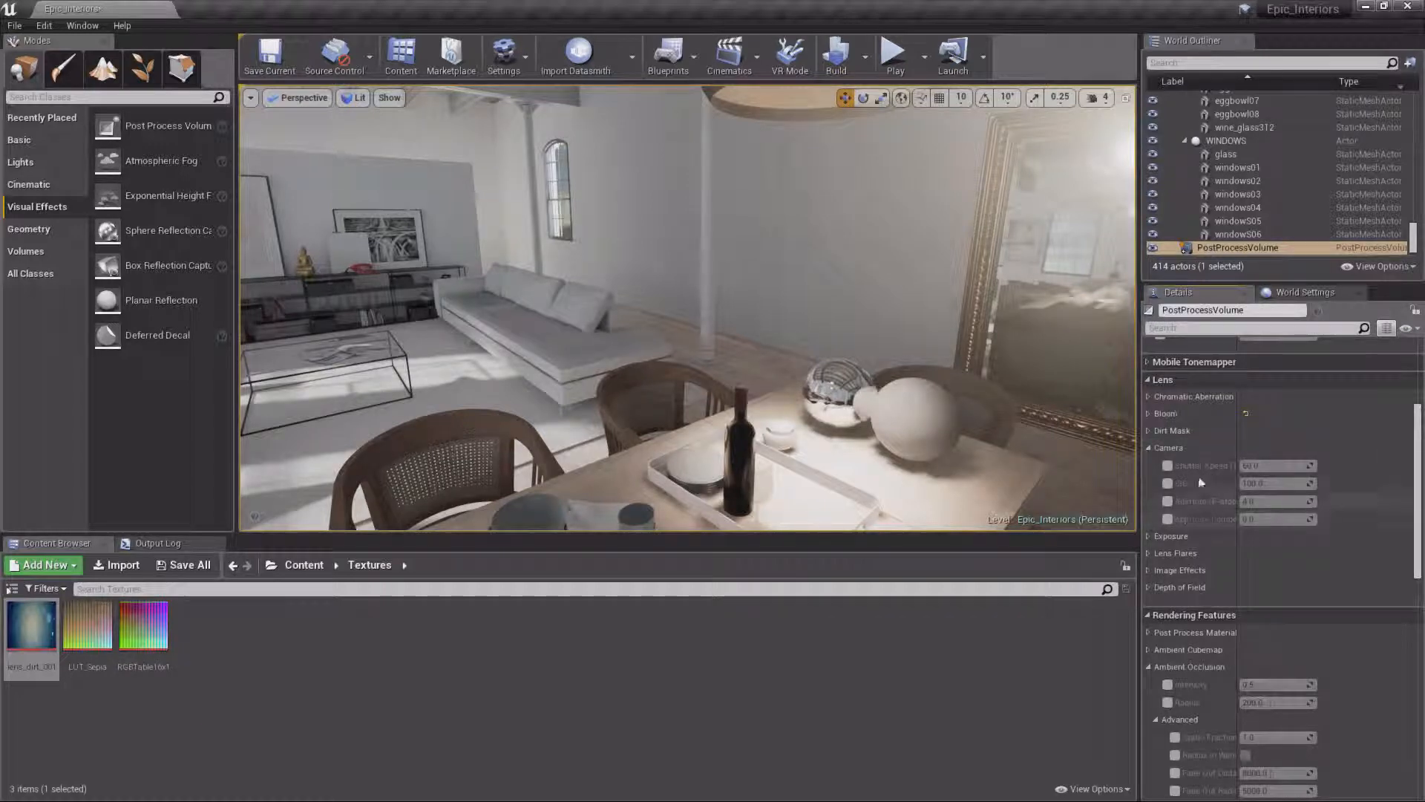
{"action": "mouse_move", "coordinate": [1197, 524]}
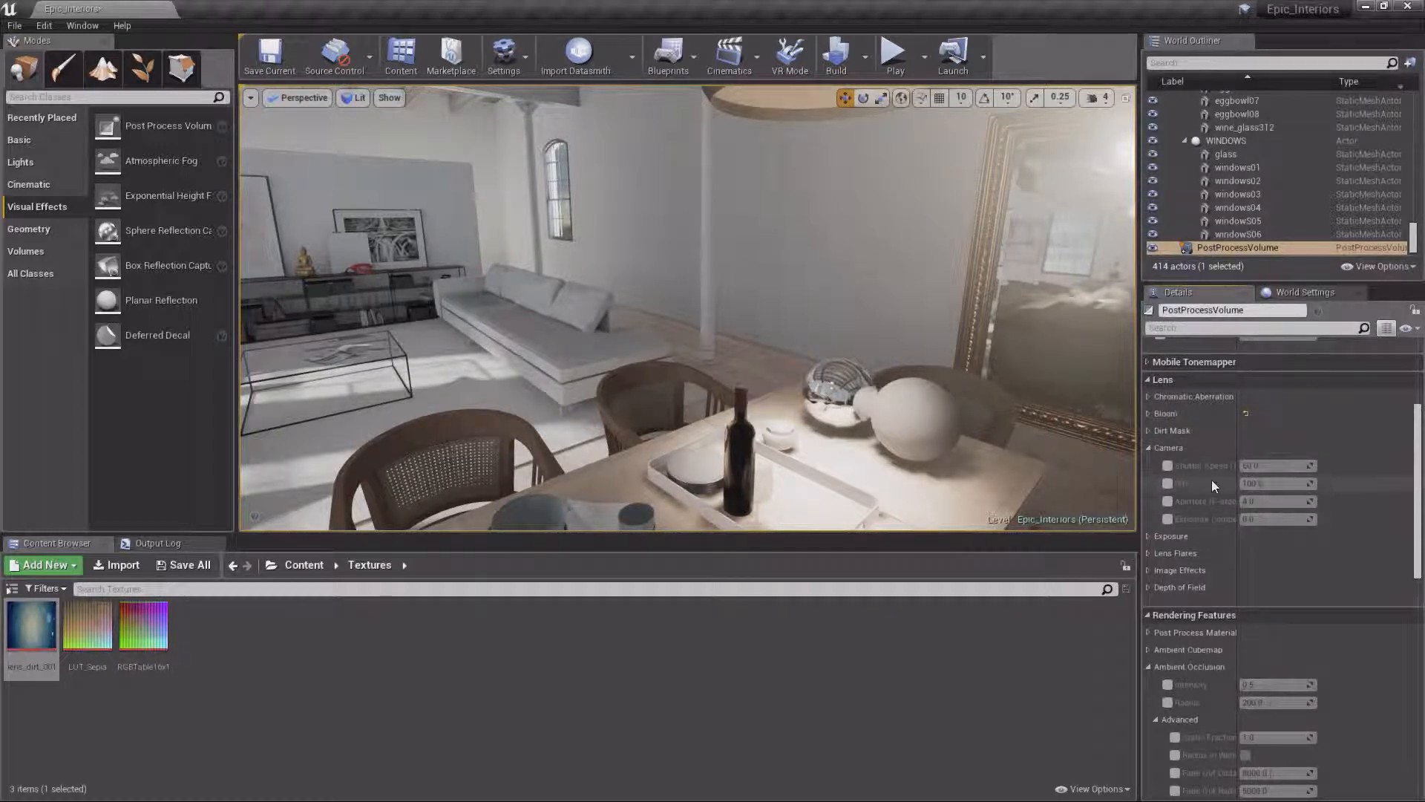
{"action": "left_click", "coordinate": [1169, 484]}
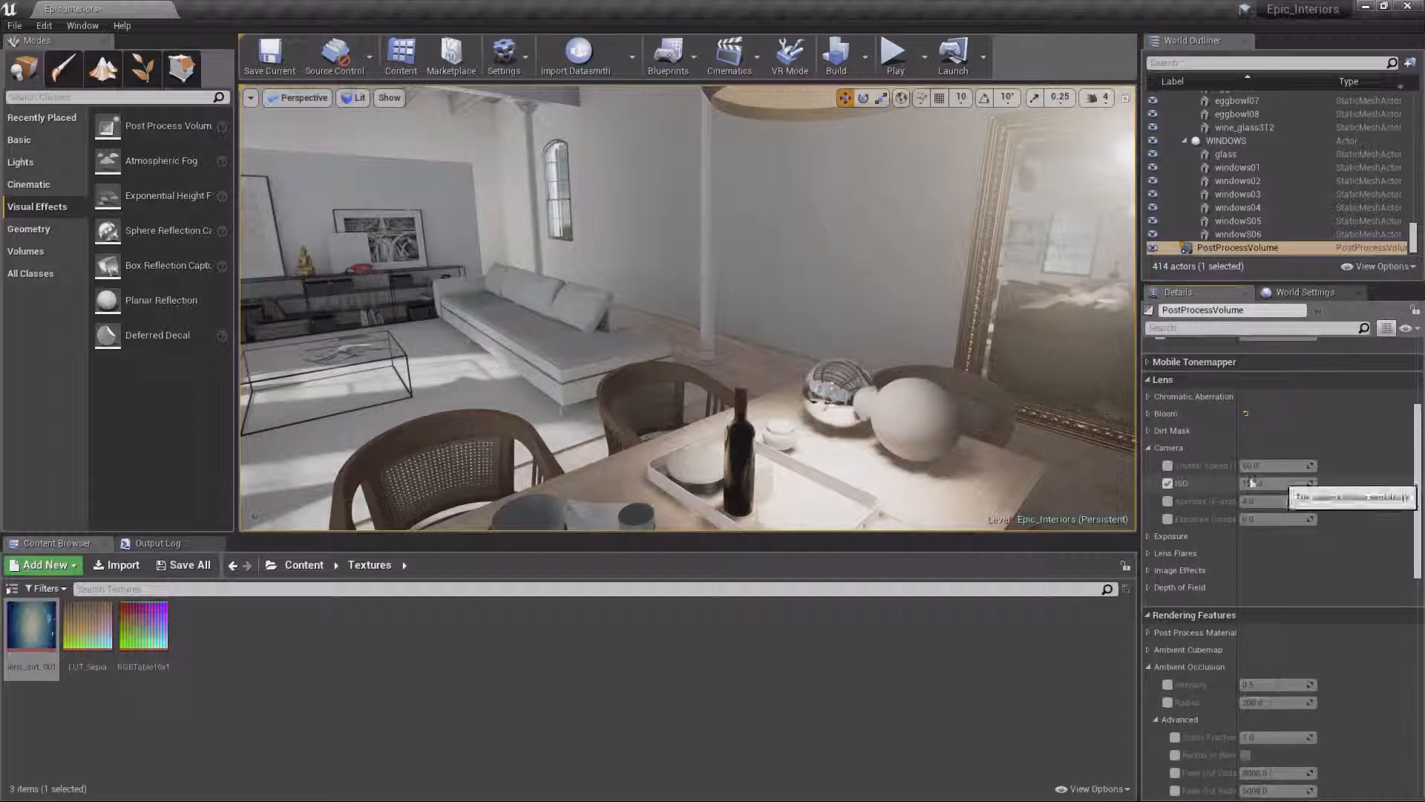
{"action": "left_click", "coordinate": [1167, 483]}
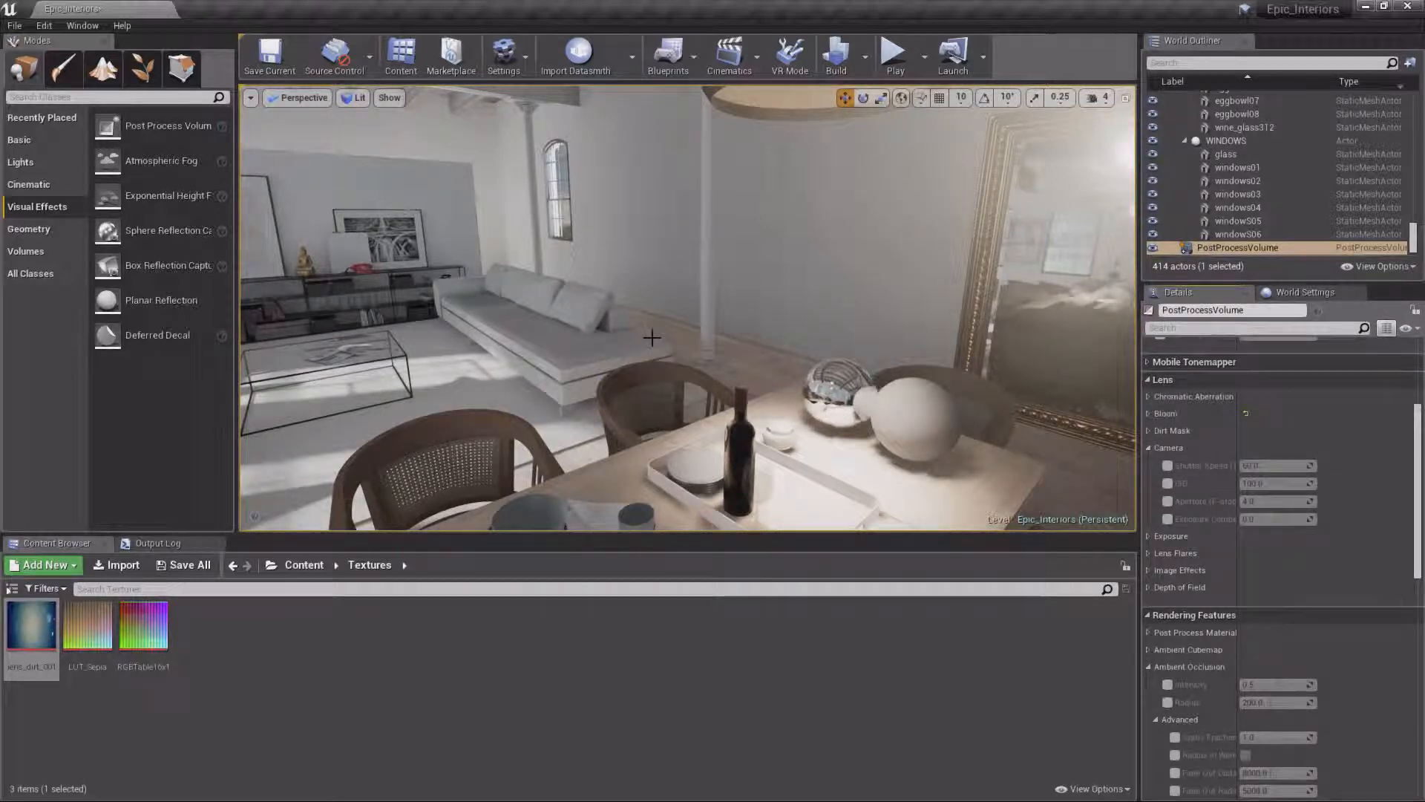
{"action": "left_click", "coordinate": [1167, 448]}
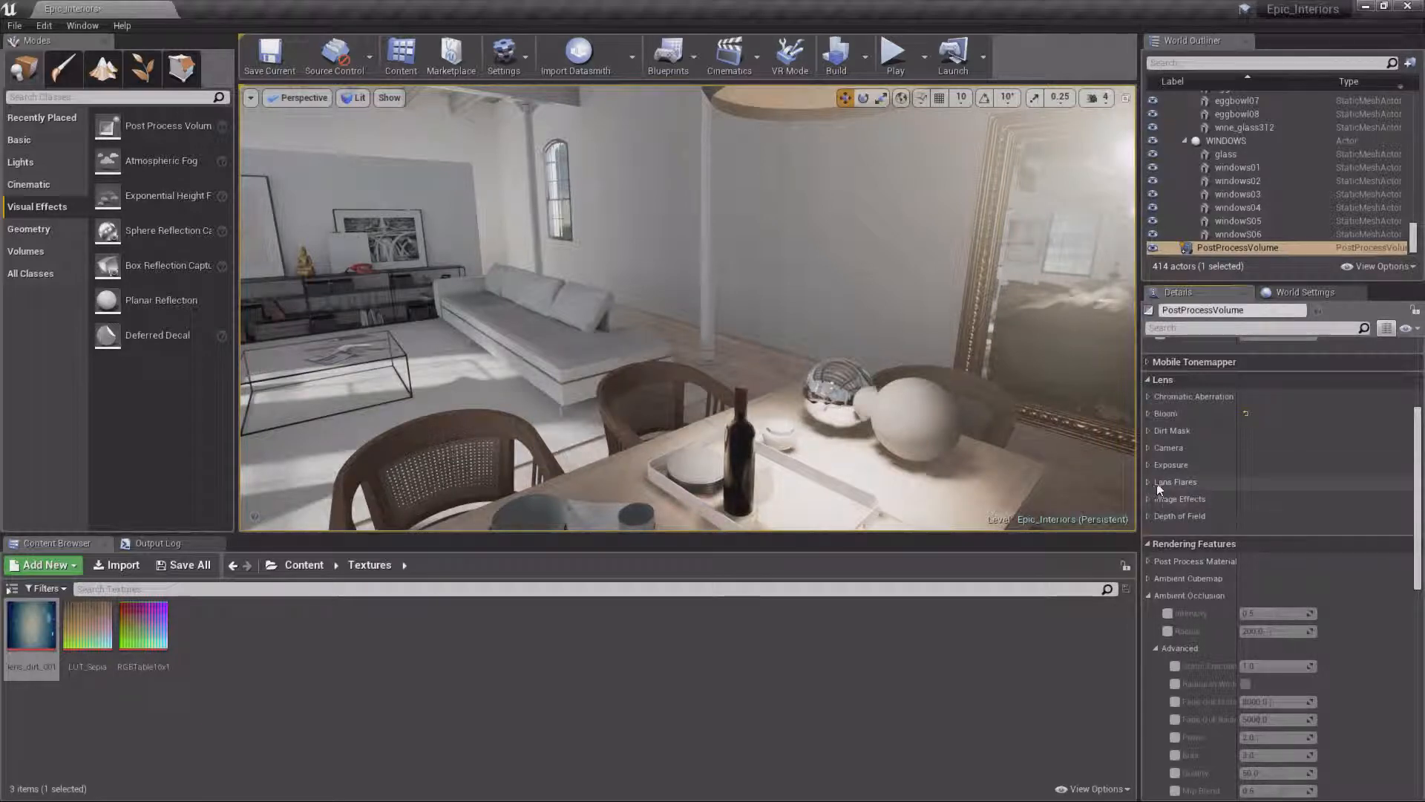
Enable the Lens Flares overrides with an Intensity of 0.1, a BokehSize of about 17.6 and a Threshold of 32.0.
{"action": "left_click", "coordinate": [1150, 486]}
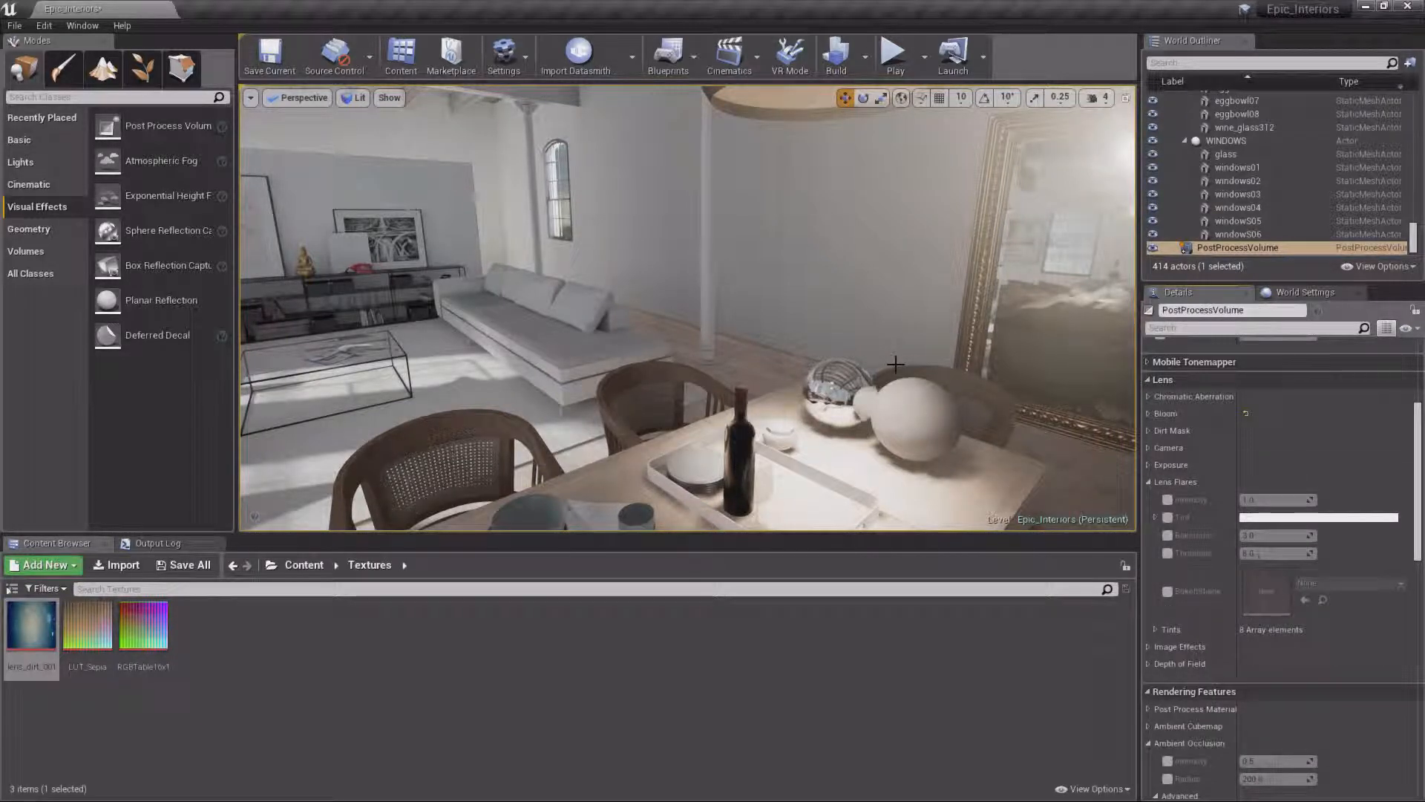
{"action": "left_click", "coordinate": [1168, 499]}
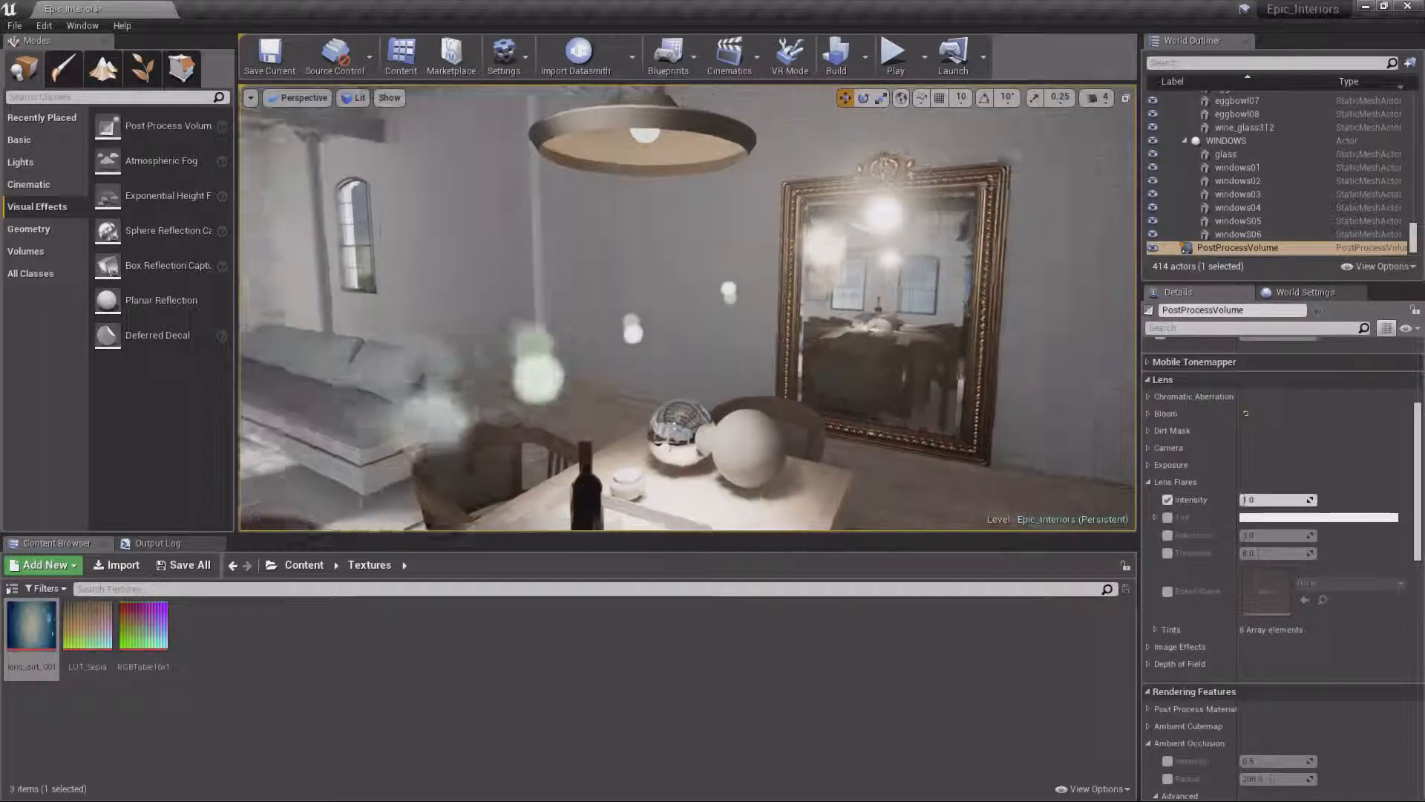
{"action": "mouse_move", "coordinate": [960, 386]}
{"action": "right_mouse_down"}
{"action": "mouse_move", "coordinate": [943, 380]}
{"action": "mouse_move", "coordinate": [960, 379]}
{"action": "right_mouse_up"}
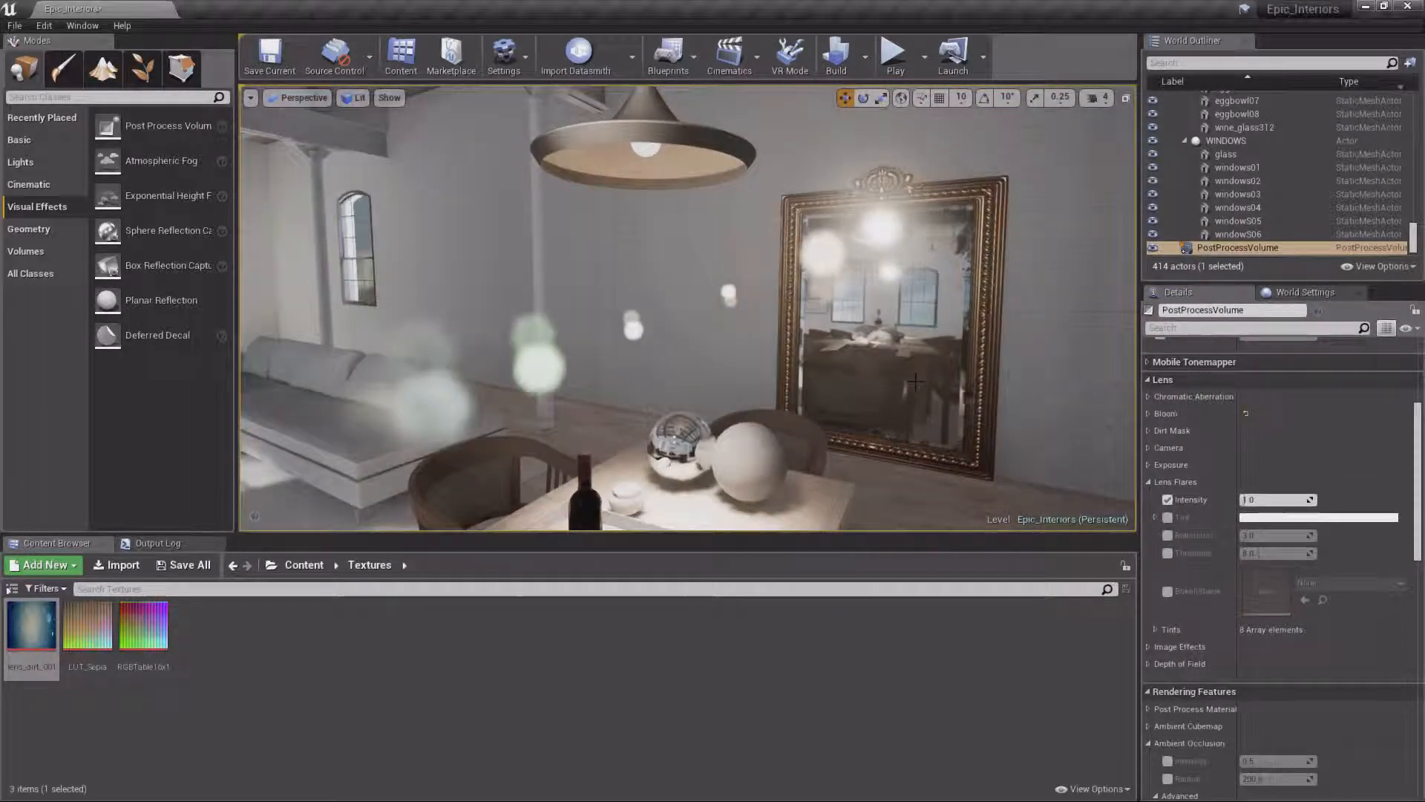
{"action": "left_click", "coordinate": [1167, 535]}
{"action": "left_click_drag", "start_coordinate": [1252, 536], "coordinate": [1274, 536]}
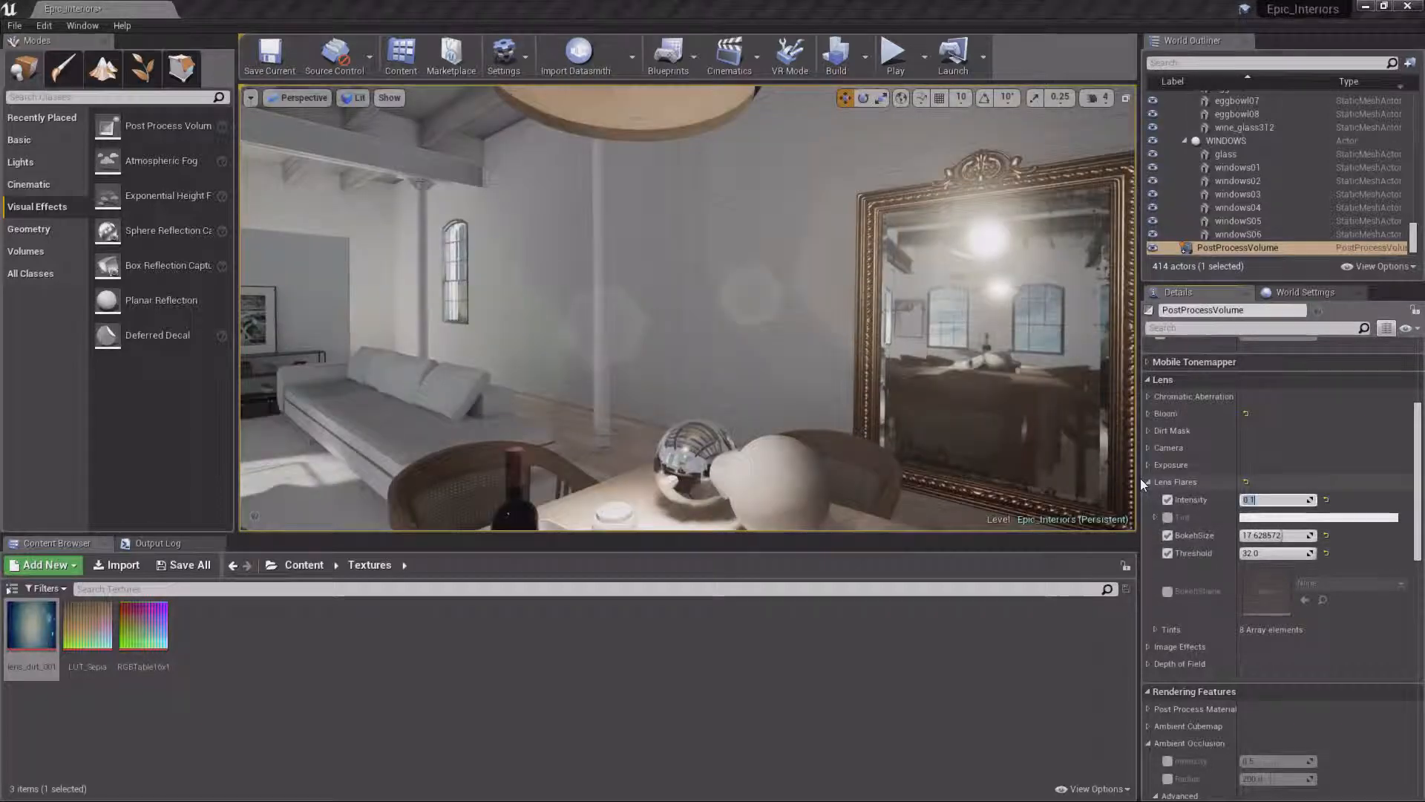
{"action": "left_click", "coordinate": [1149, 483]}
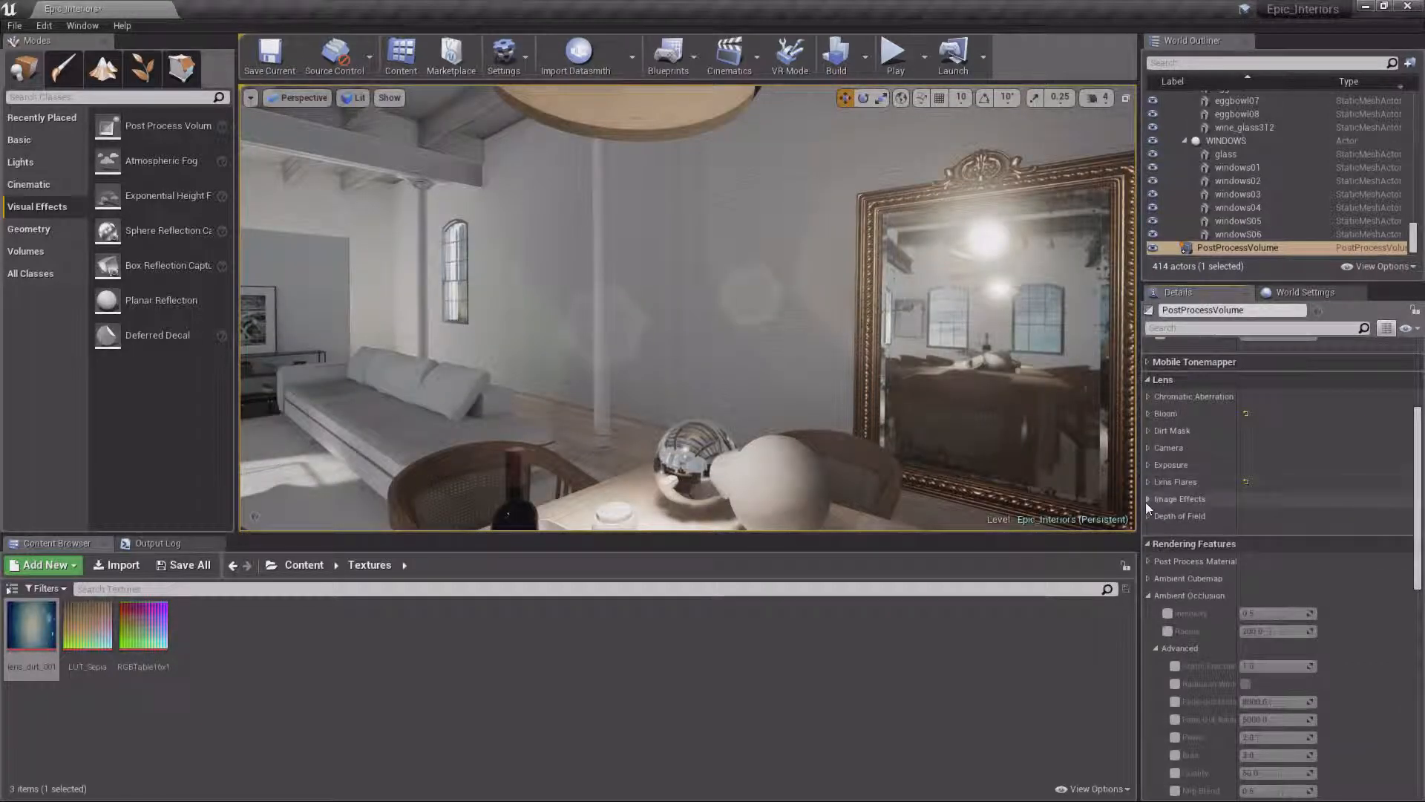
Try a Vignette Intensity of about 0.76 and a Grain Jitter of about 0.99 in the Image Effects.
{"action": "left_click", "coordinate": [1146, 500]}
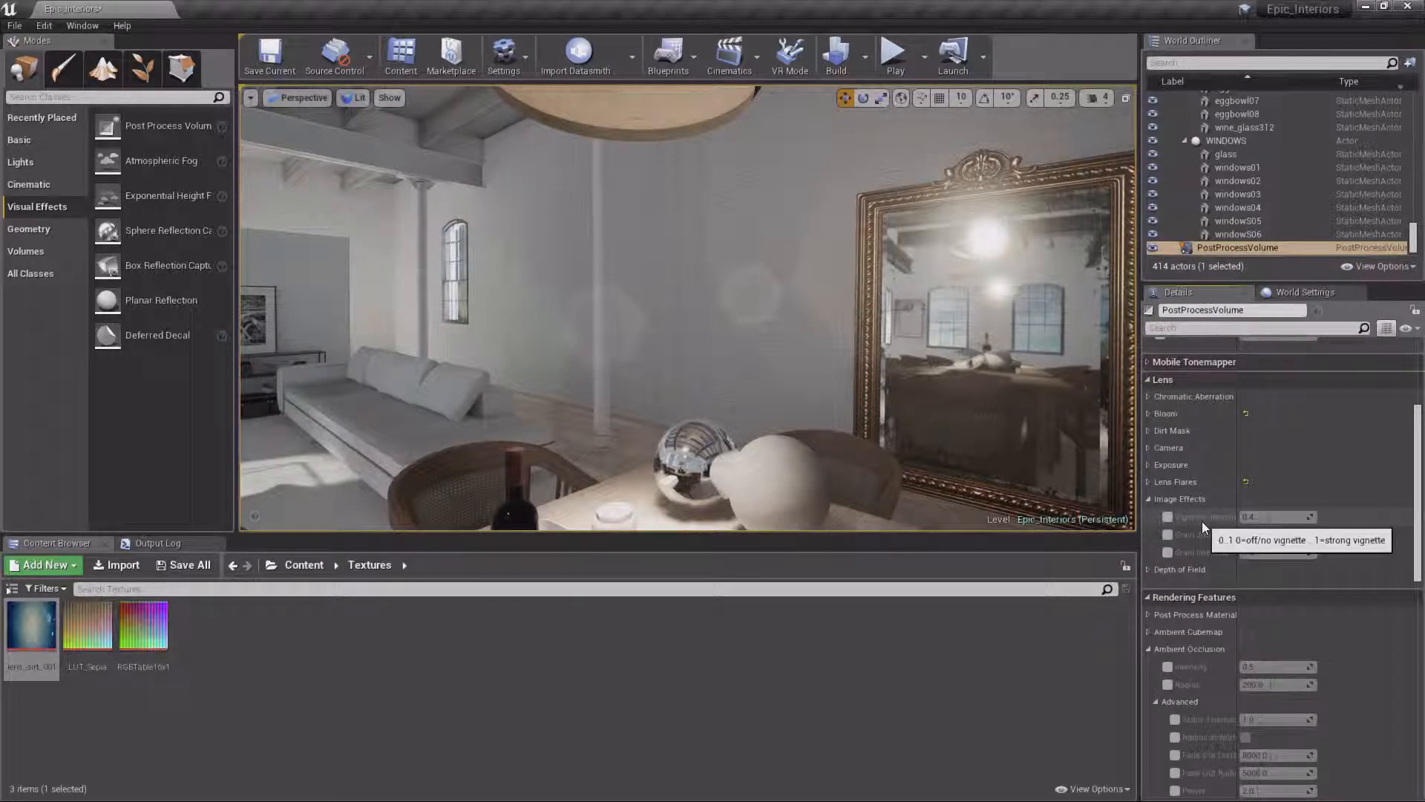
{"action": "left_click", "coordinate": [1168, 516]}
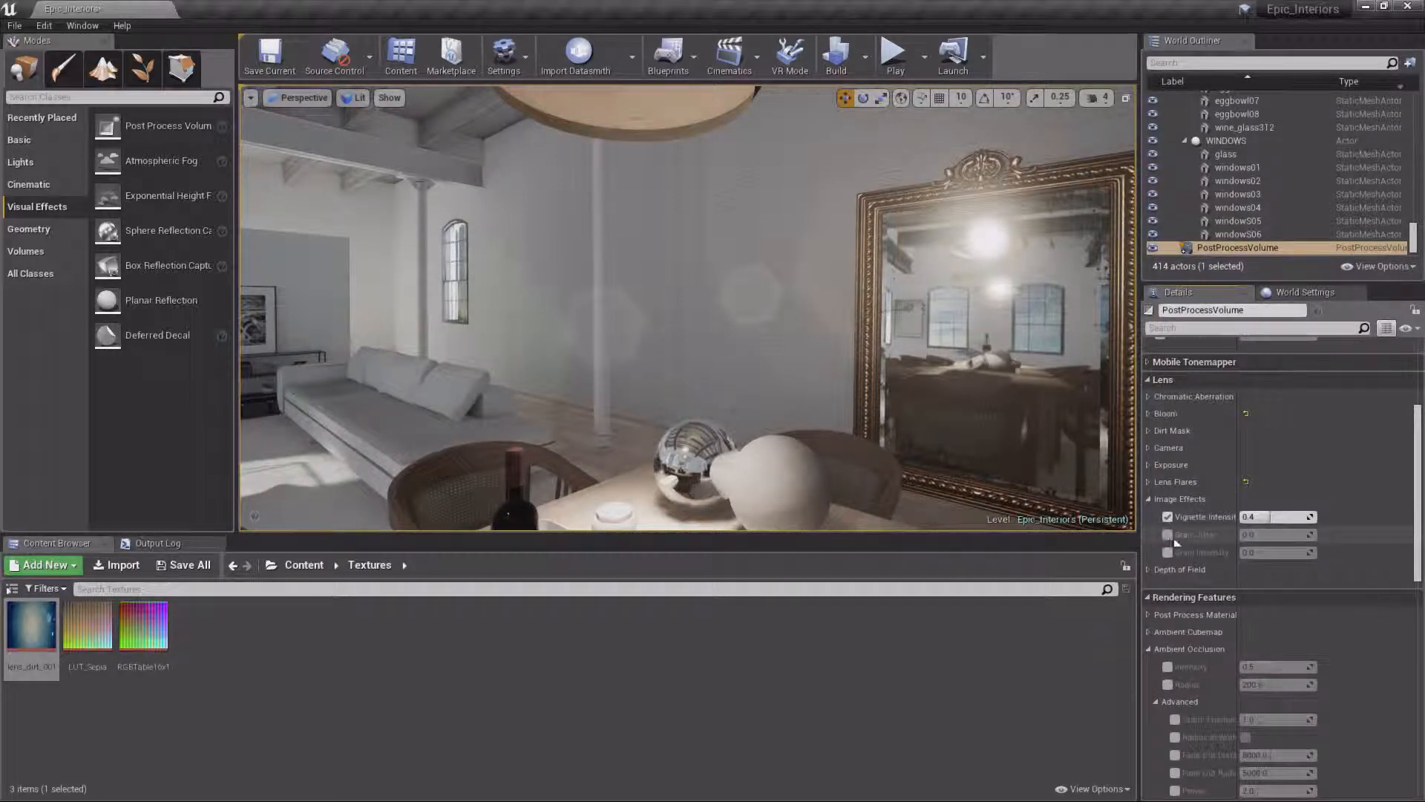
{"action": "left_click", "coordinate": [1168, 534]}
{"action": "left_click_drag", "start_coordinate": [1274, 517], "coordinate": [1315, 534]}
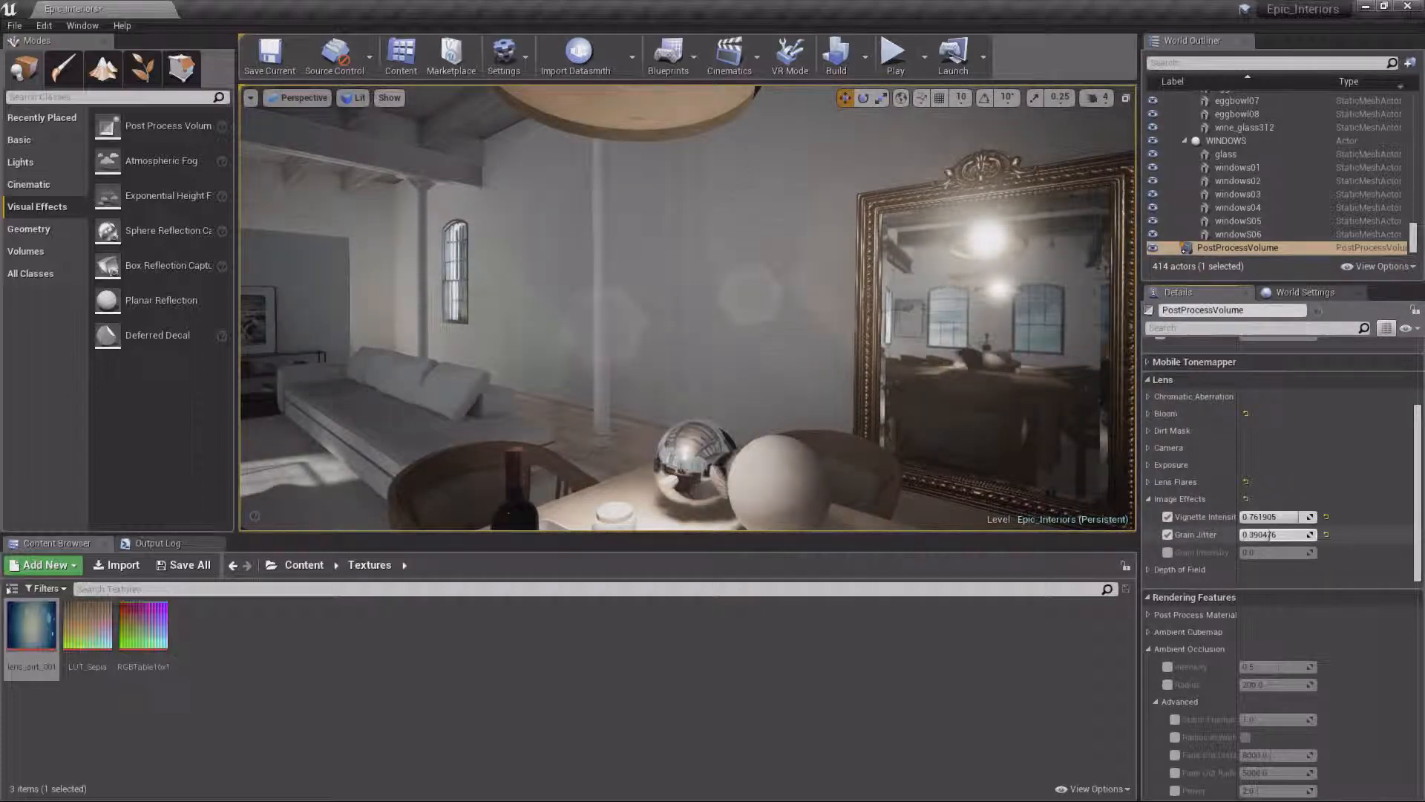
View the room with a Grain Intensity of about 0.38, and disable the vignette and grain overrides.
{"action": "right_click_drag", "start_coordinate": [795, 479], "coordinate": [705, 479]}
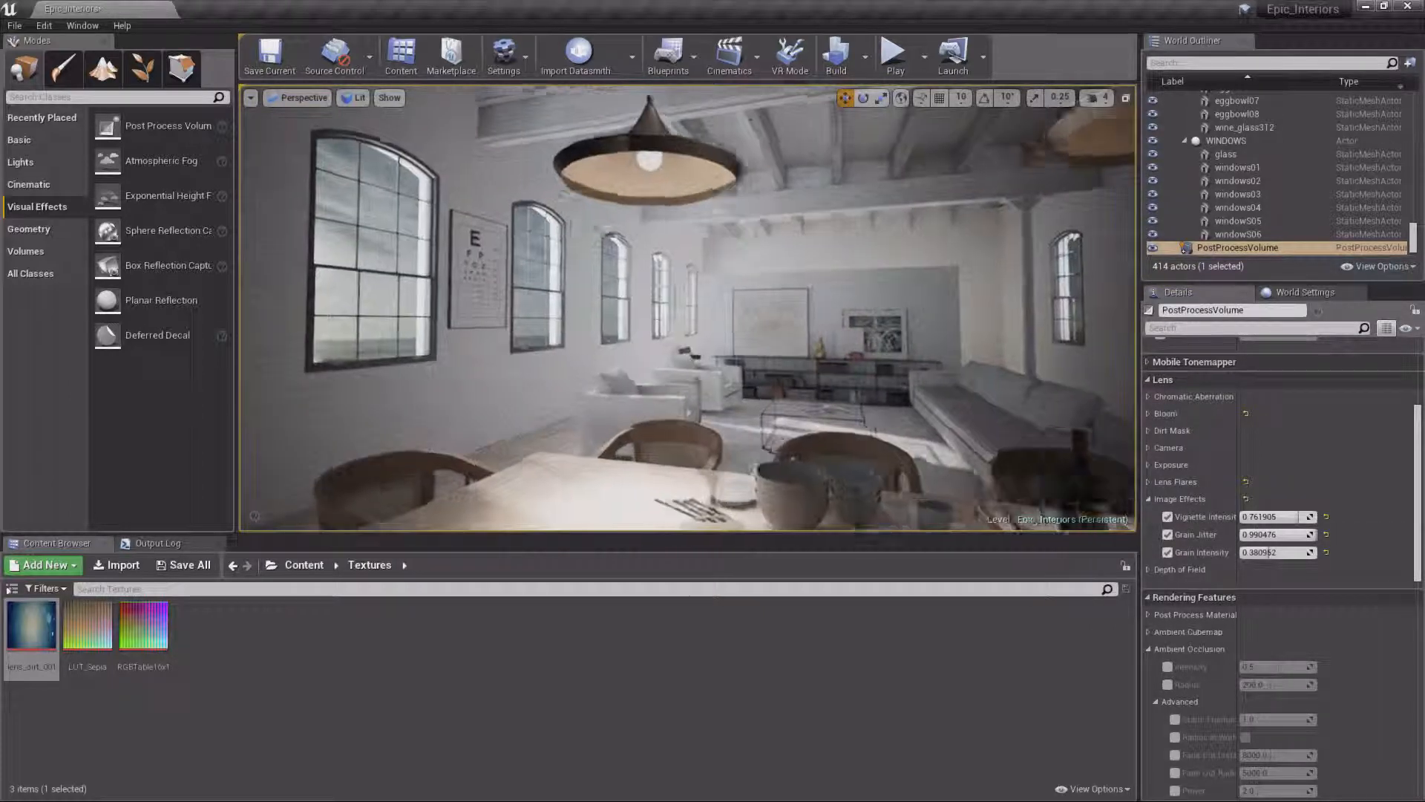
{"action": "right_click_drag", "start_coordinate": [687, 308], "coordinate": [909, 371]}
{"action": "key", "text": "w"}
{"action": "right_click_drag", "start_coordinate": [687, 308], "coordinate": [724, 291]}
{"action": "key", "text": "w"}
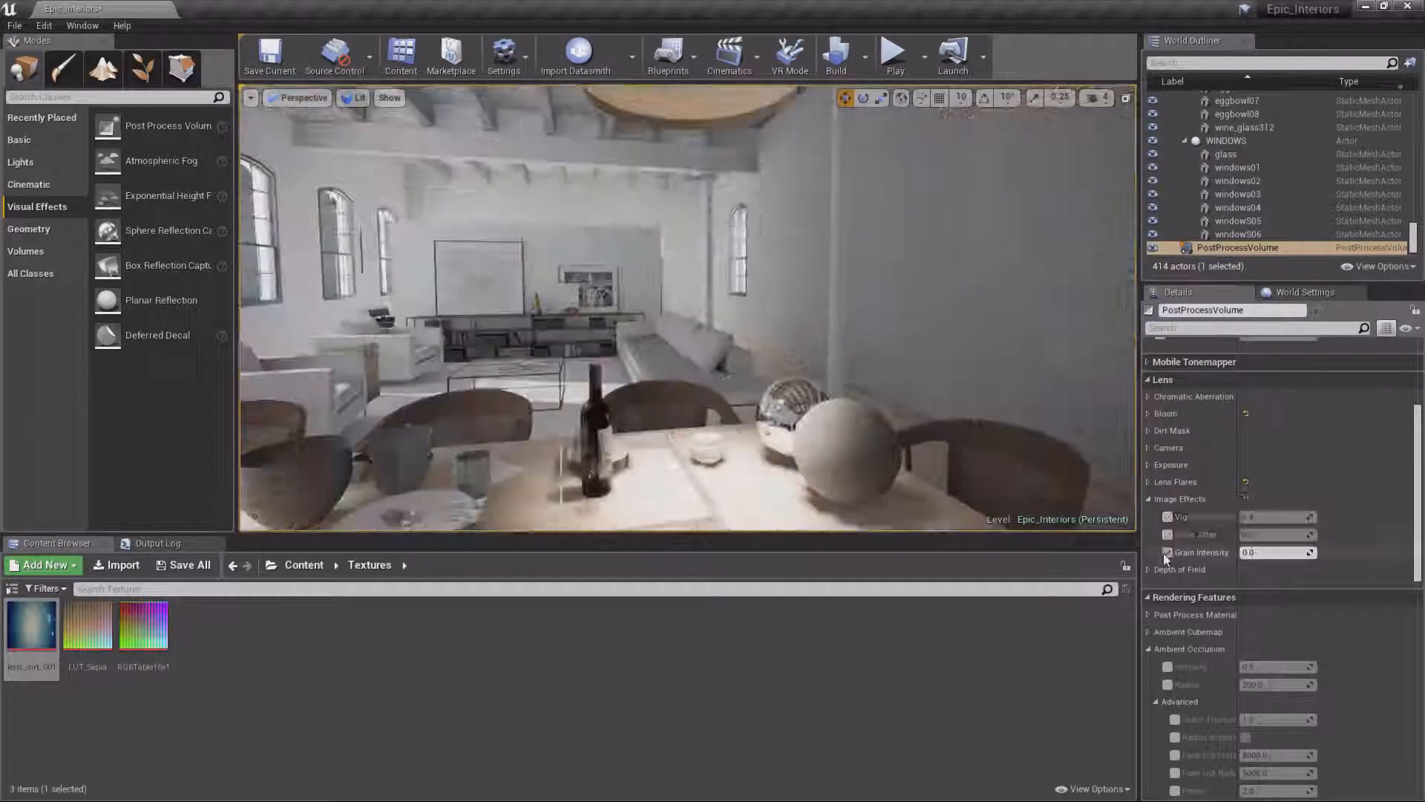
{"action": "left_click", "coordinate": [1166, 552]}
{"action": "left_click", "coordinate": [1151, 501]}
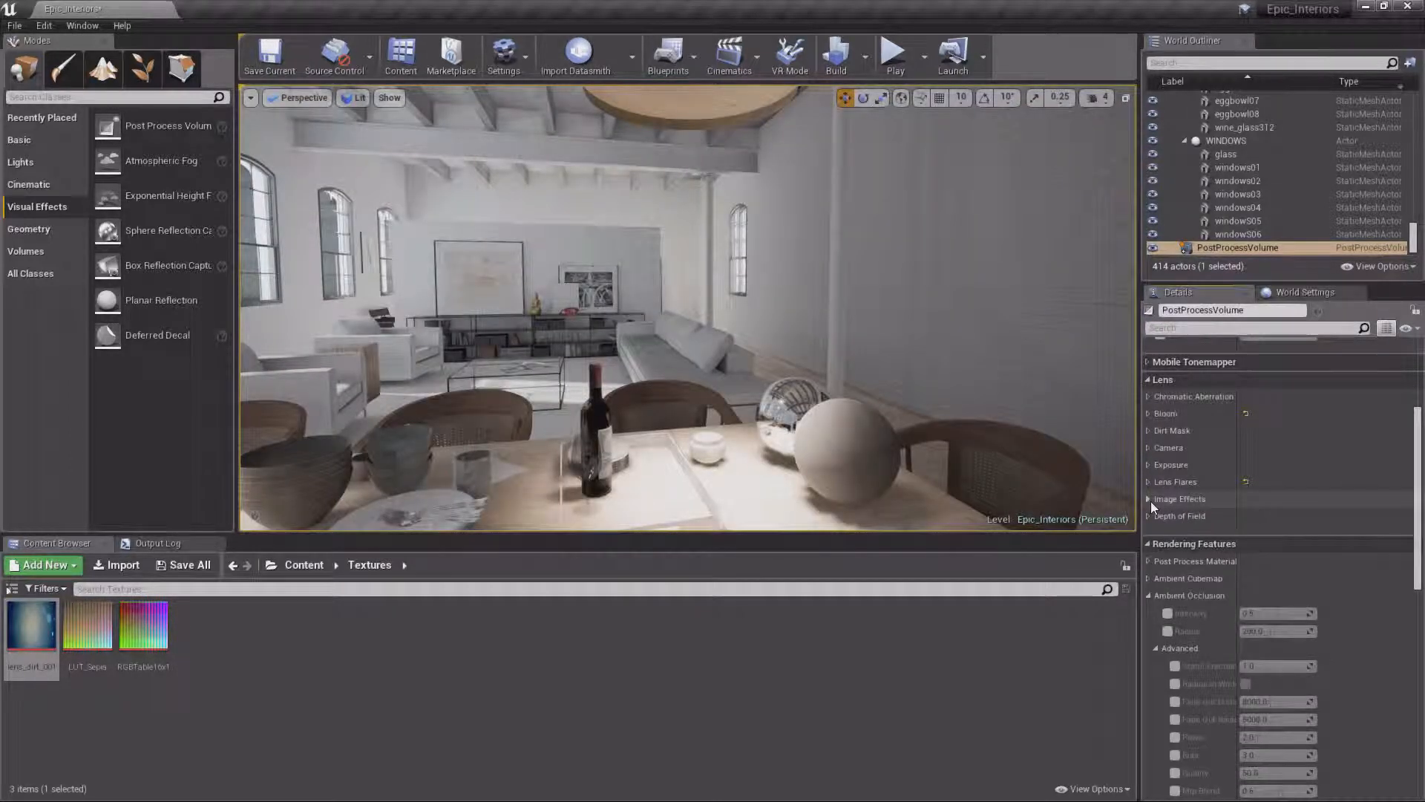
Frame the oranges and bread on the island counter, and enable the Depth of Field Method override with BokehDOF.
{"action": "left_click", "coordinate": [1150, 514]}
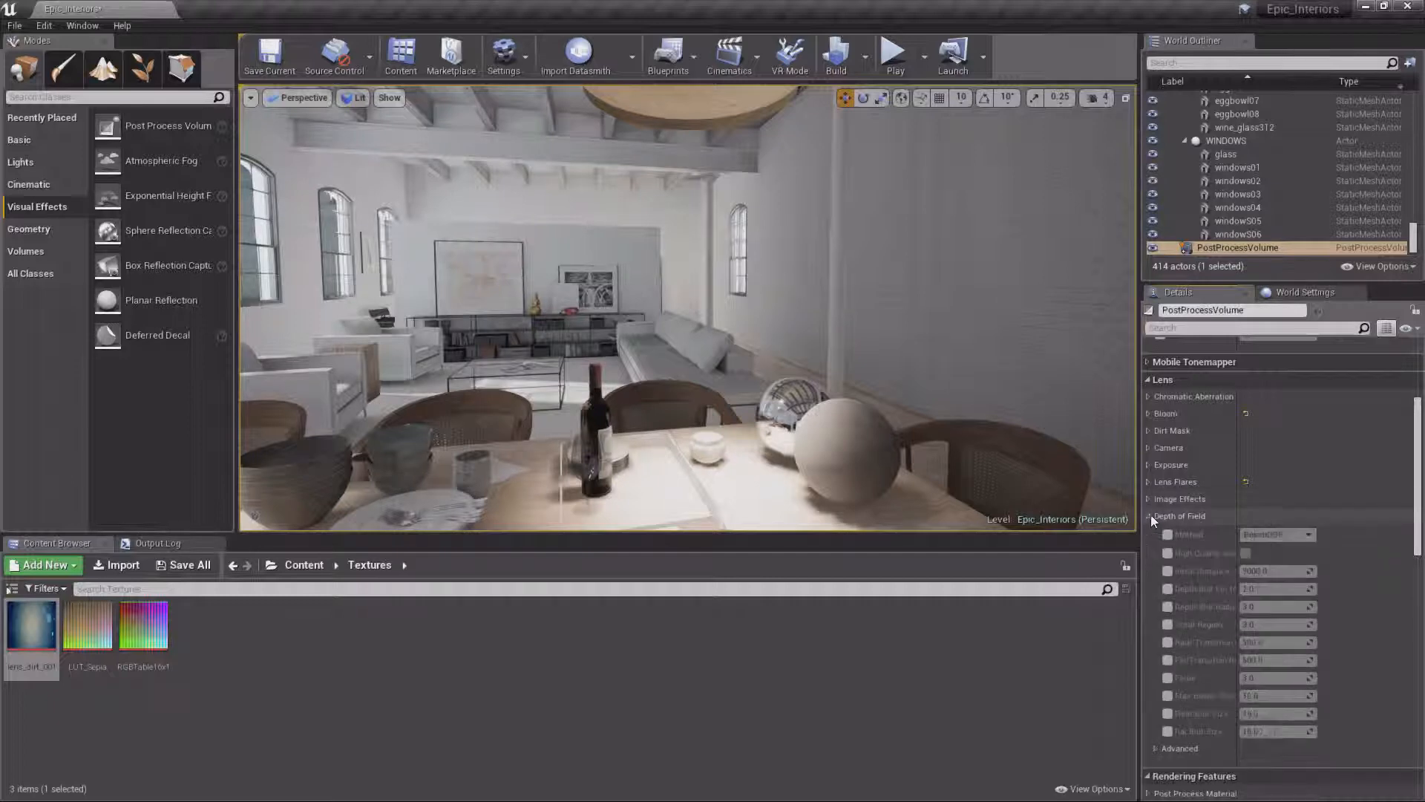
{"action": "right_click_drag", "start_coordinate": [811, 332], "coordinate": [819, 342]}
{"action": "left_click", "coordinate": [1168, 534]}
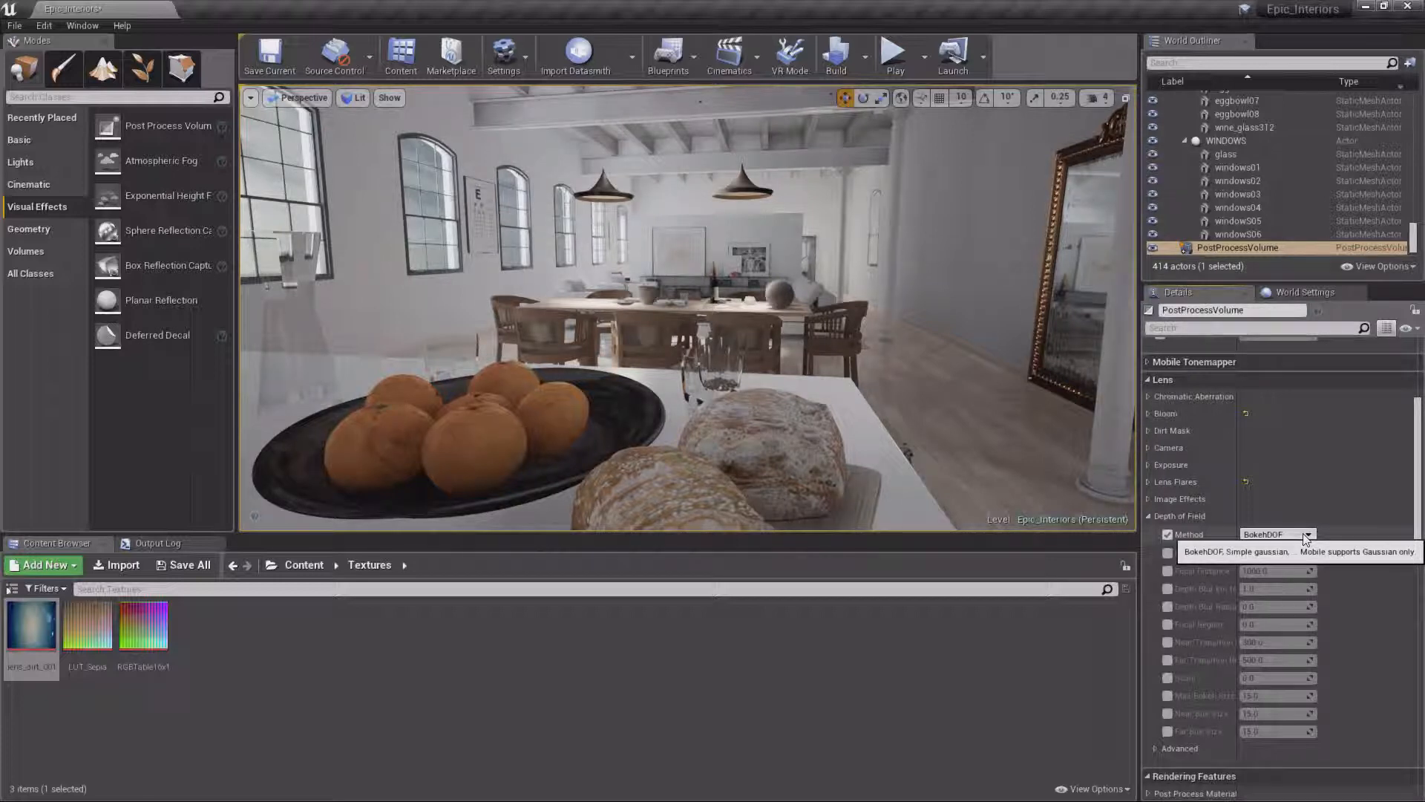
{"action": "left_click", "coordinate": [1306, 536]}
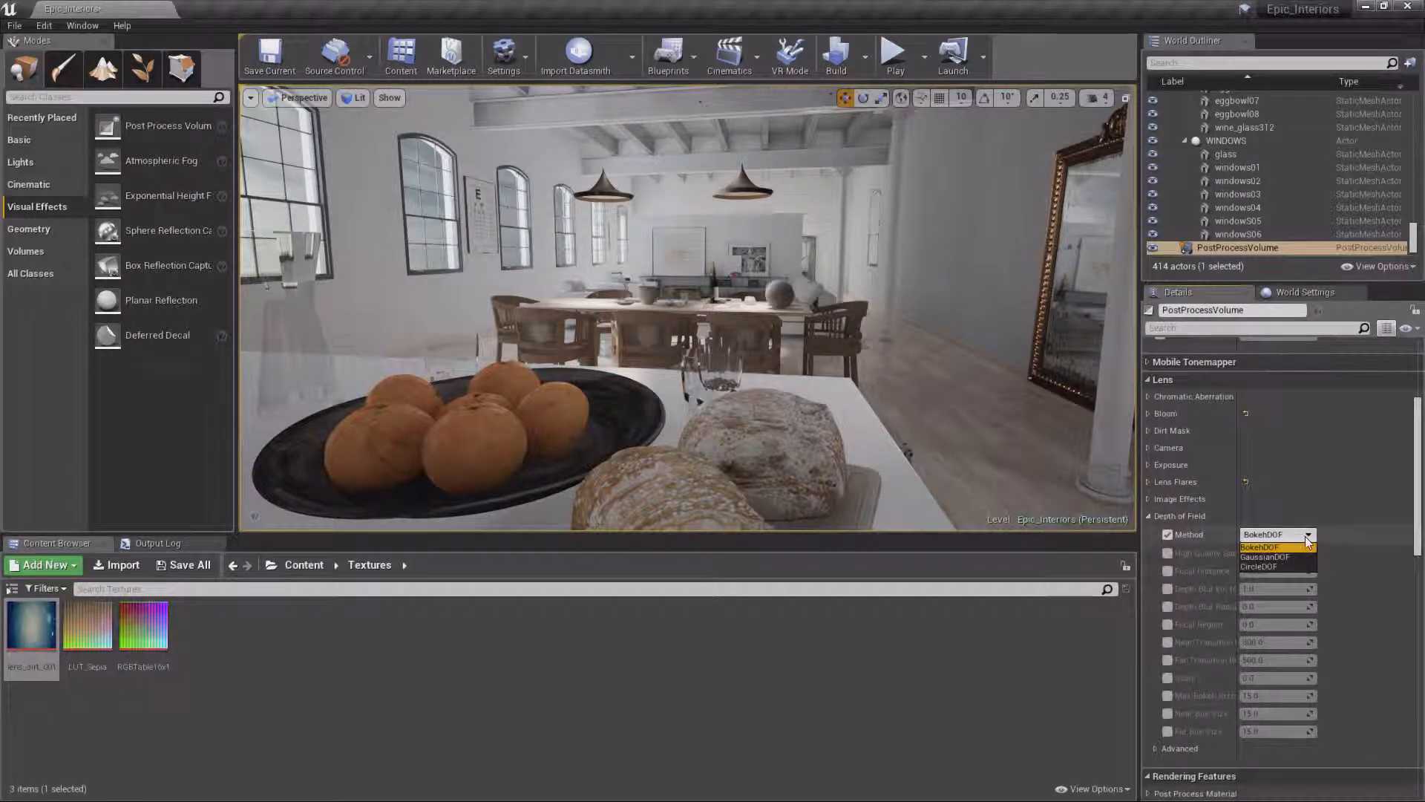
{"action": "left_click", "coordinate": [1307, 540]}
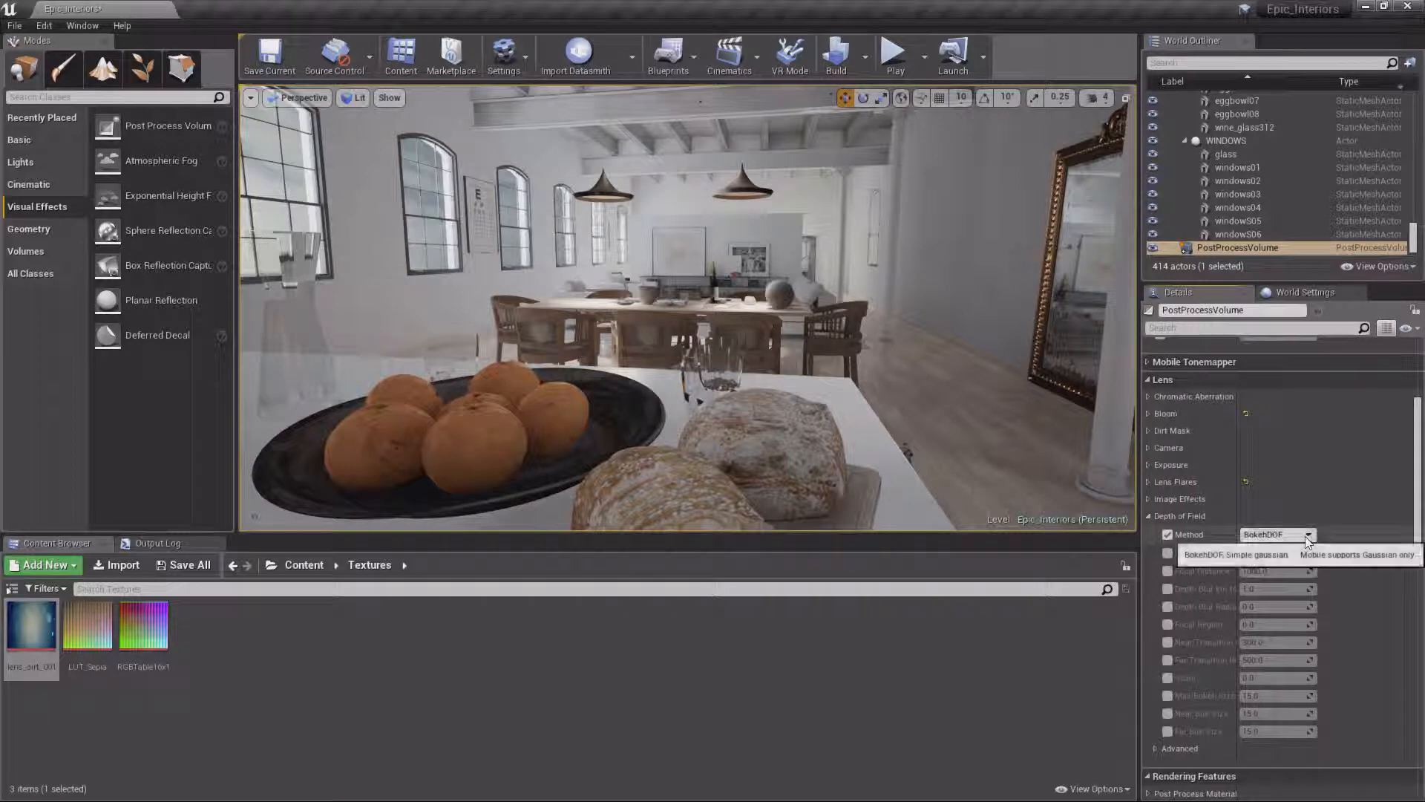
Enable the depth of field Focal Distance override and set it to 150.0.
{"action": "left_click", "coordinate": [1168, 571]}
{"action": "left_click", "coordinate": [1272, 571]}
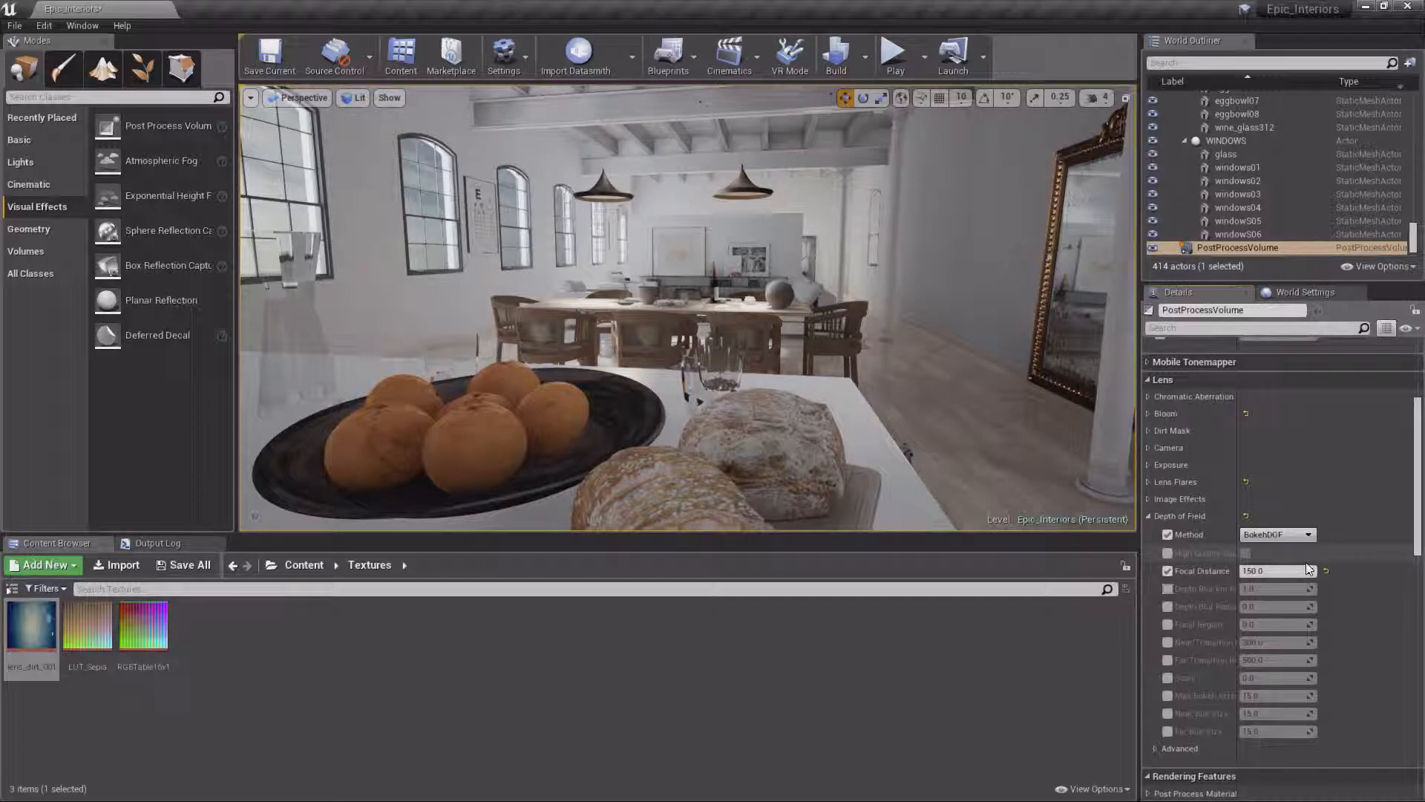
{"action": "type", "text": "150.0"}
Enable the depth of field Scale override at 0.1, try a Scale of 1.0, and return it to 0.1.
{"action": "left_click", "coordinate": [1168, 678]}
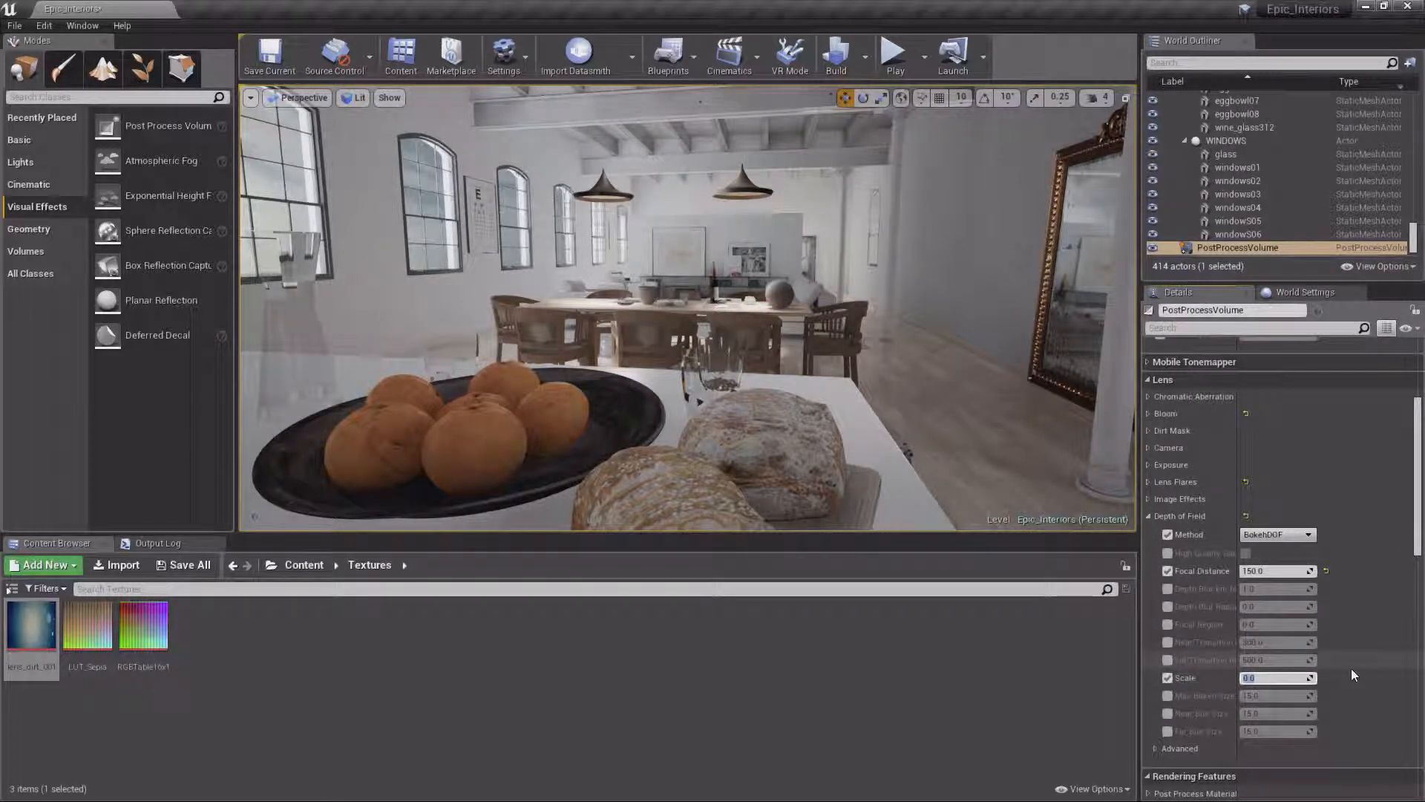
{"action": "type", "text": "0.1"}
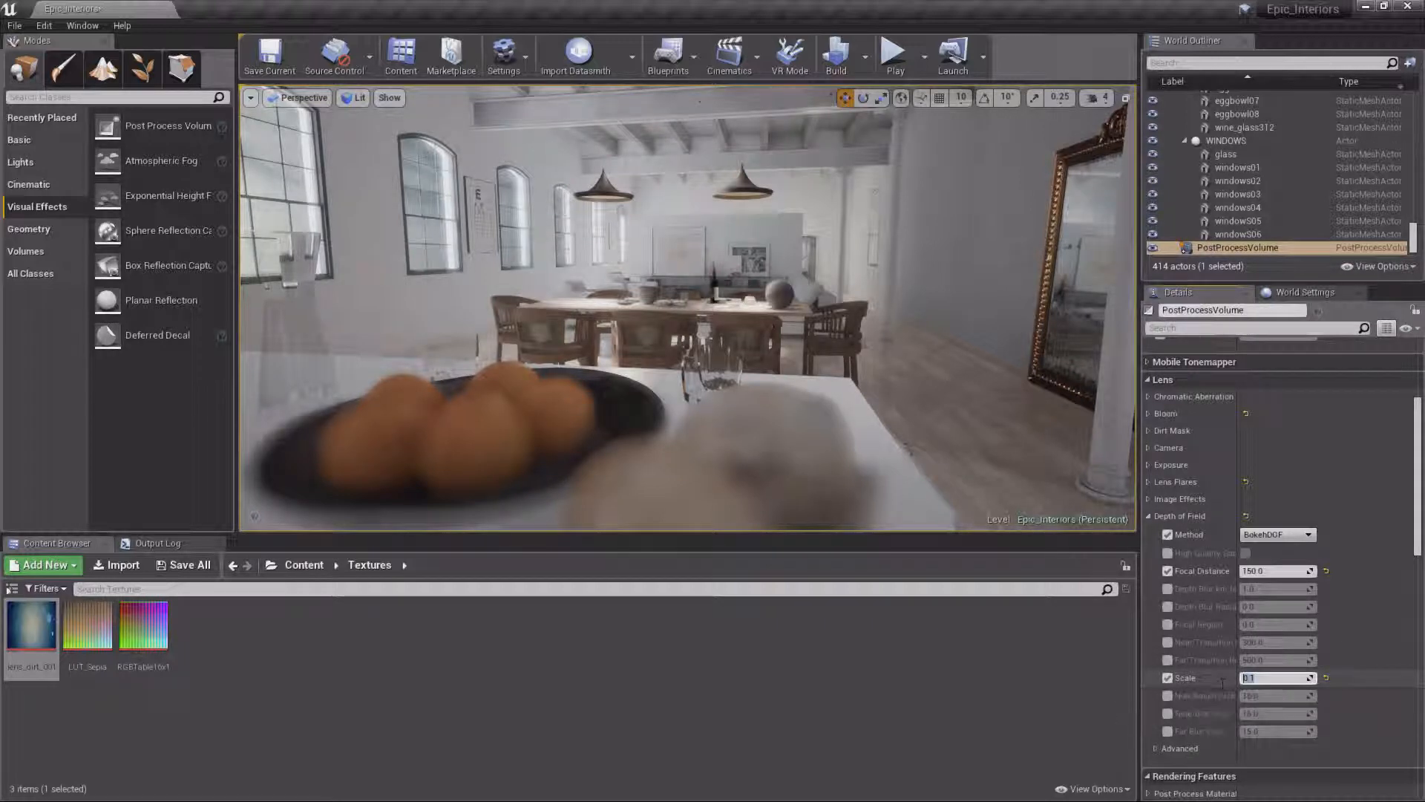
{"action": "key", "text": "Return"}
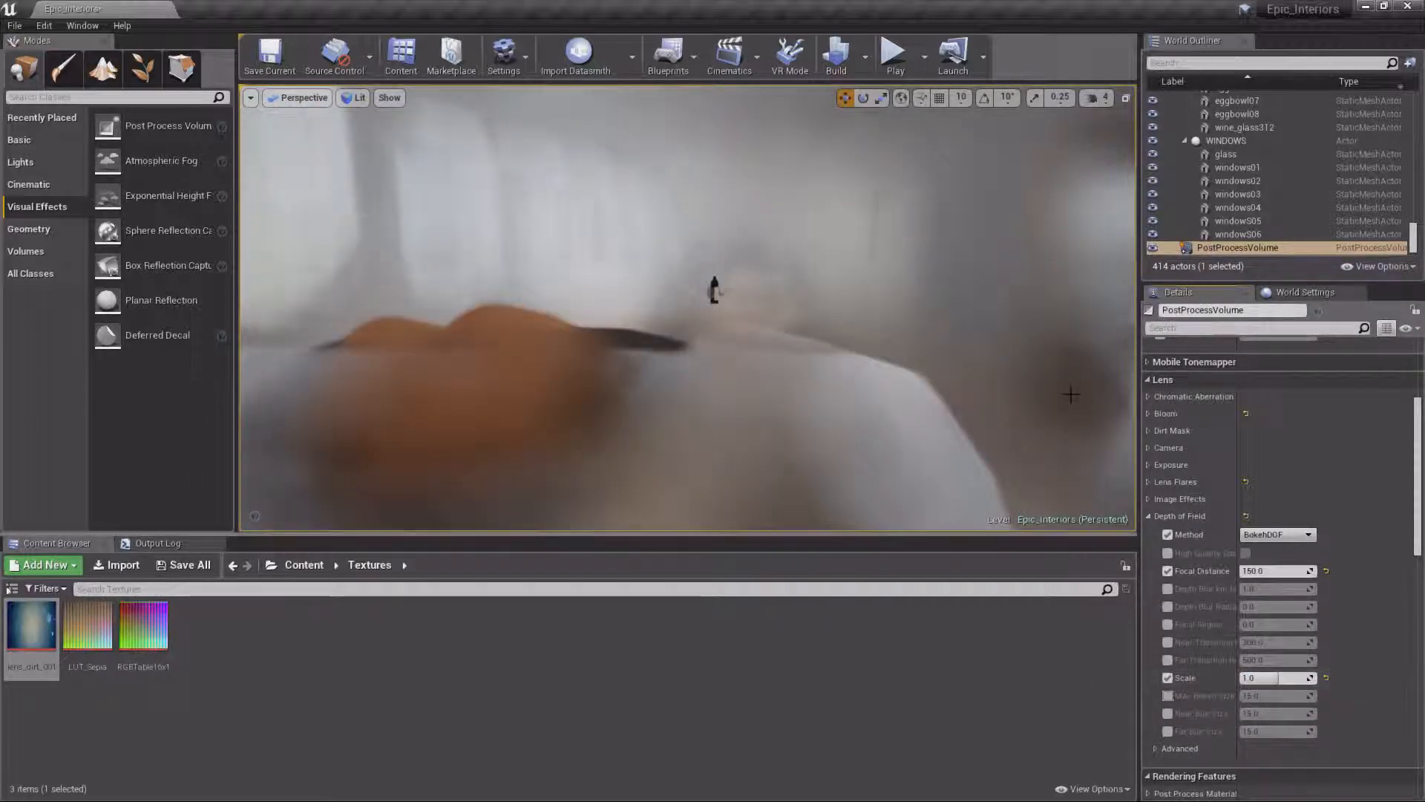
{"action": "left_click", "coordinate": [1305, 677]}
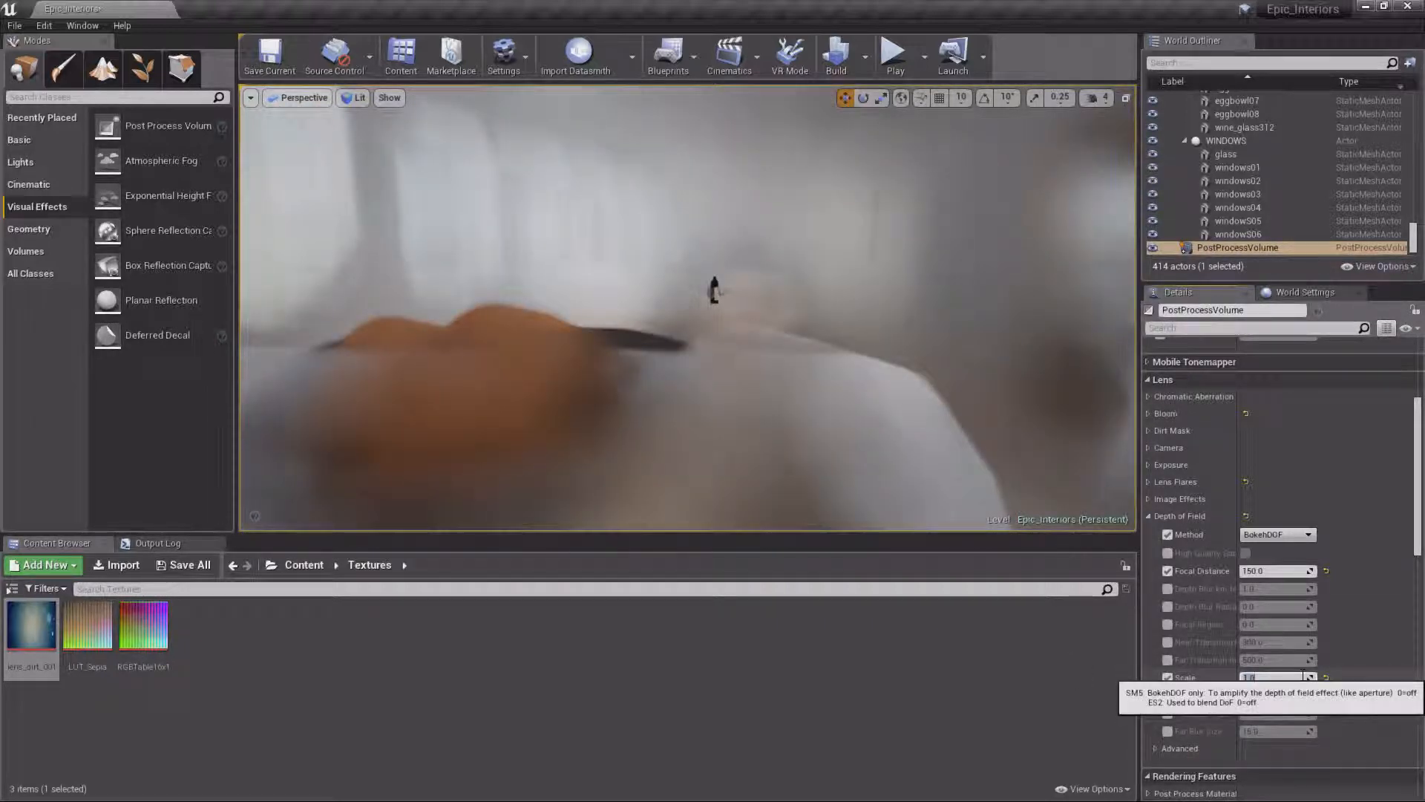
{"action": "type", "text": "0.1"}
{"action": "key", "text": "Return"}
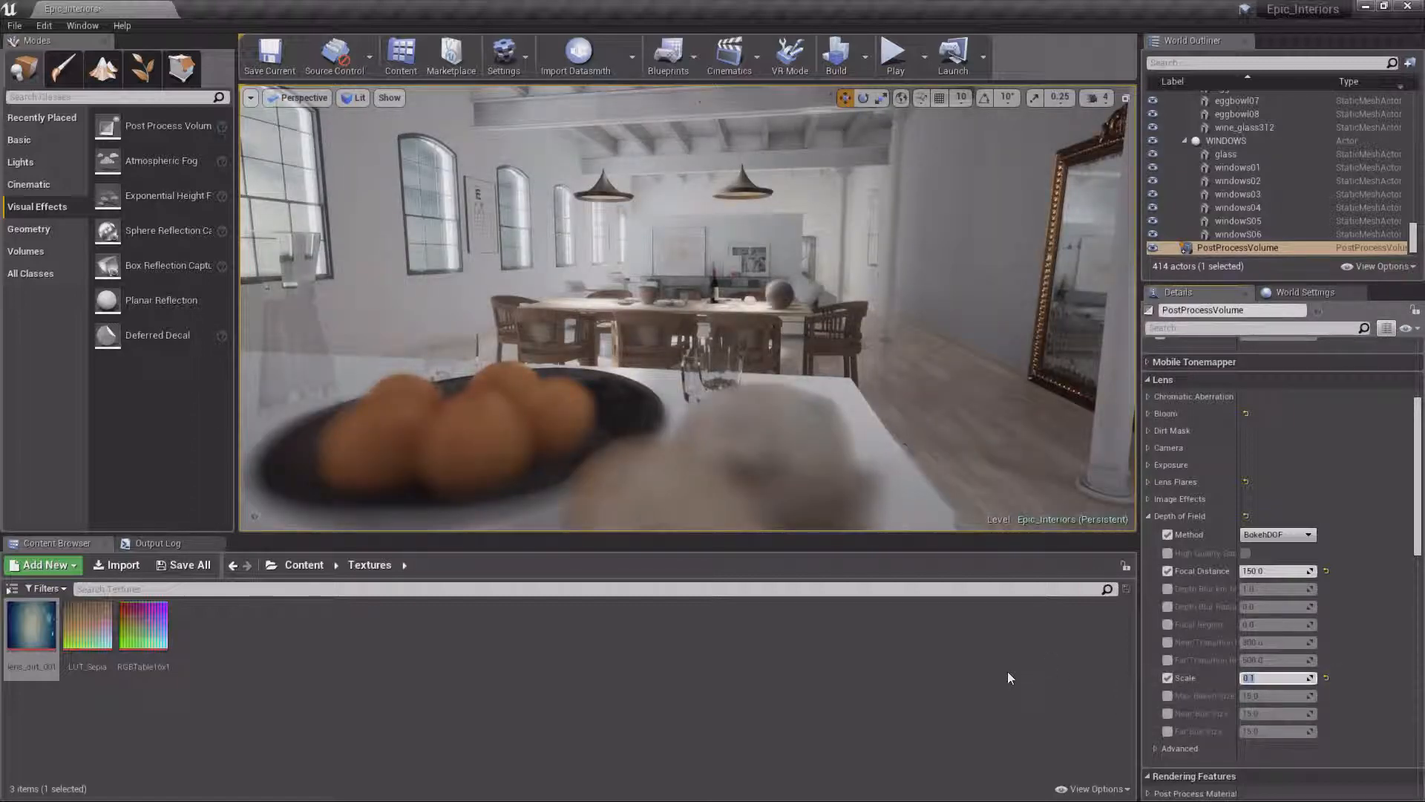
Enable the Max Bokeh Size override, set it to 5.0, and check the foreground blur on the oranges and bread.
{"action": "left_click", "coordinate": [1167, 696]}
{"action": "left_click", "coordinate": [1299, 695]}
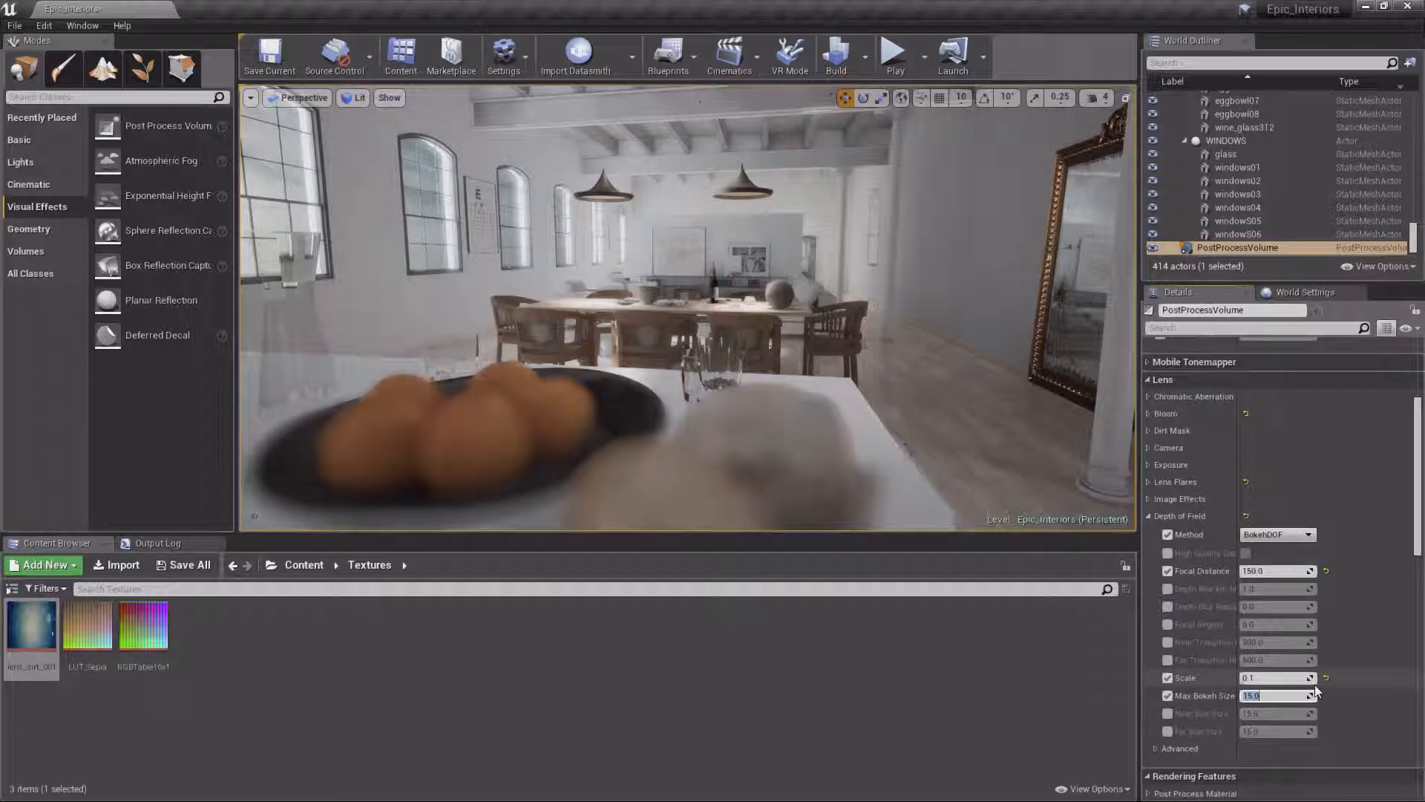
{"action": "type", "text": "5"}
{"action": "key", "text": "Return"}
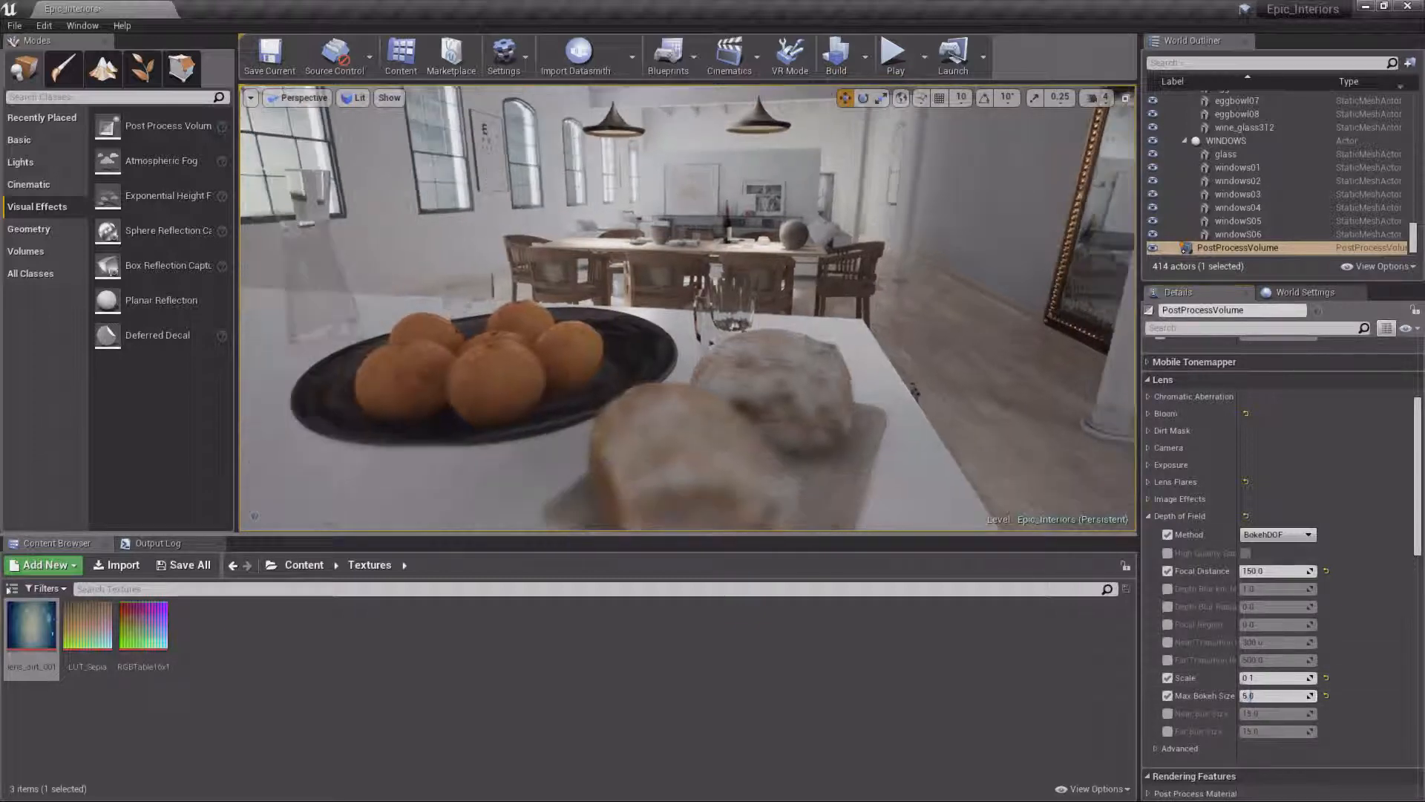
{"action": "mouse_move", "coordinate": [687, 308]}
{"action": "right_mouse_down"}
{"action": "mouse_move", "coordinate": [689, 326]}
{"action": "mouse_move", "coordinate": [695, 291]}
{"action": "right_mouse_up"}
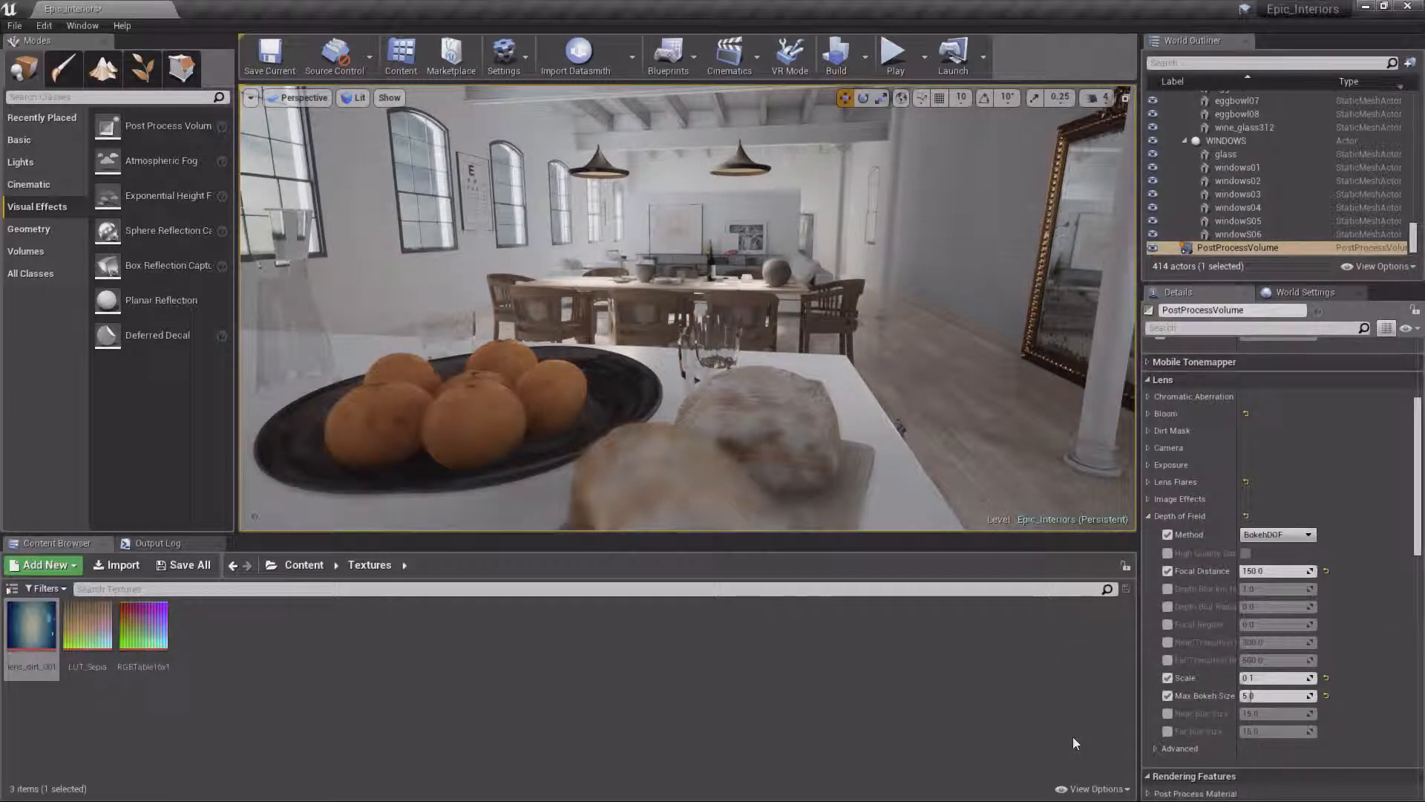
{"action": "right_click_drag", "start_coordinate": [898, 429], "coordinate": [885, 421]}
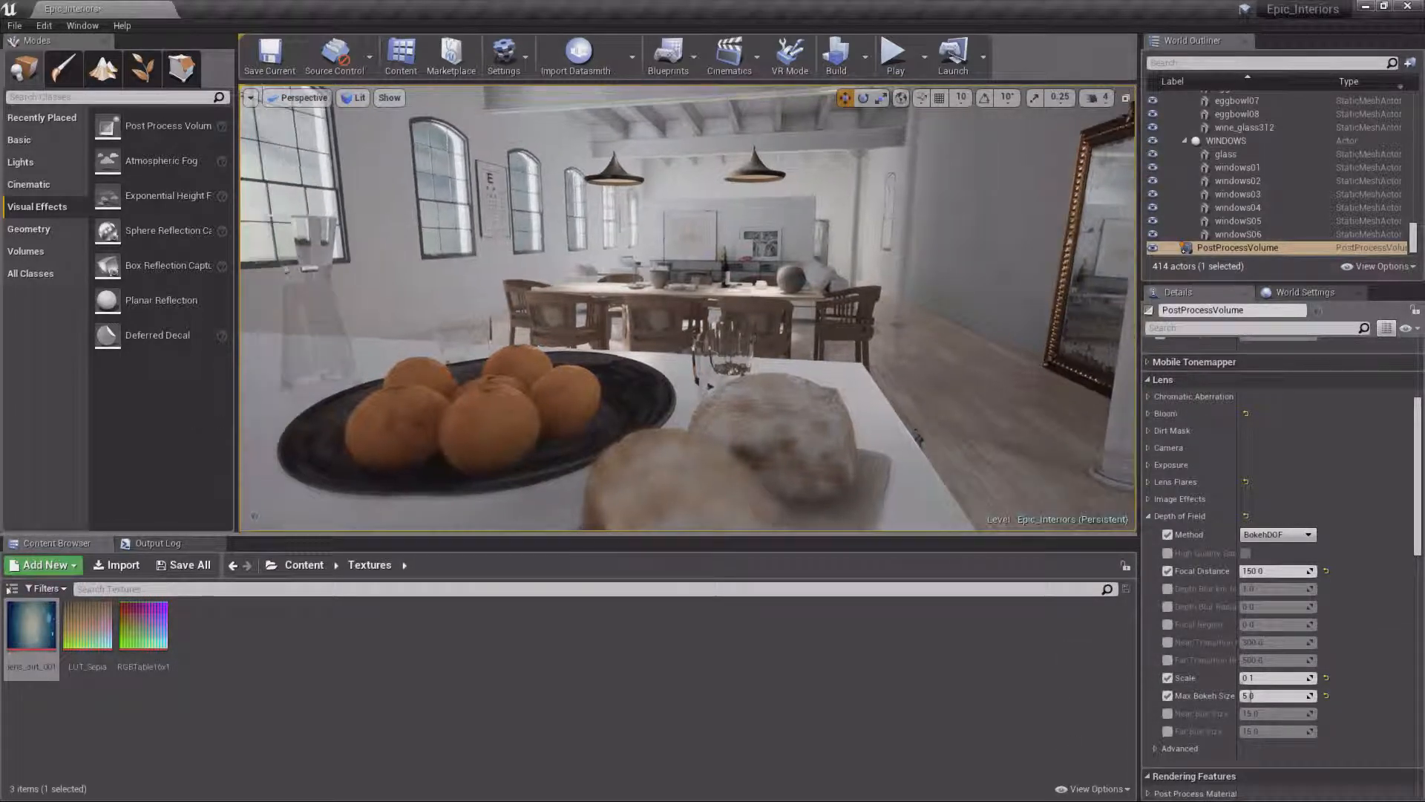
Examine the advanced Depth of Field settings.
{"action": "left_click", "coordinate": [1156, 748]}
{"action": "scroll", "coordinate": [1156, 714], "scroll_direction": "down", "scroll_amount": 3}
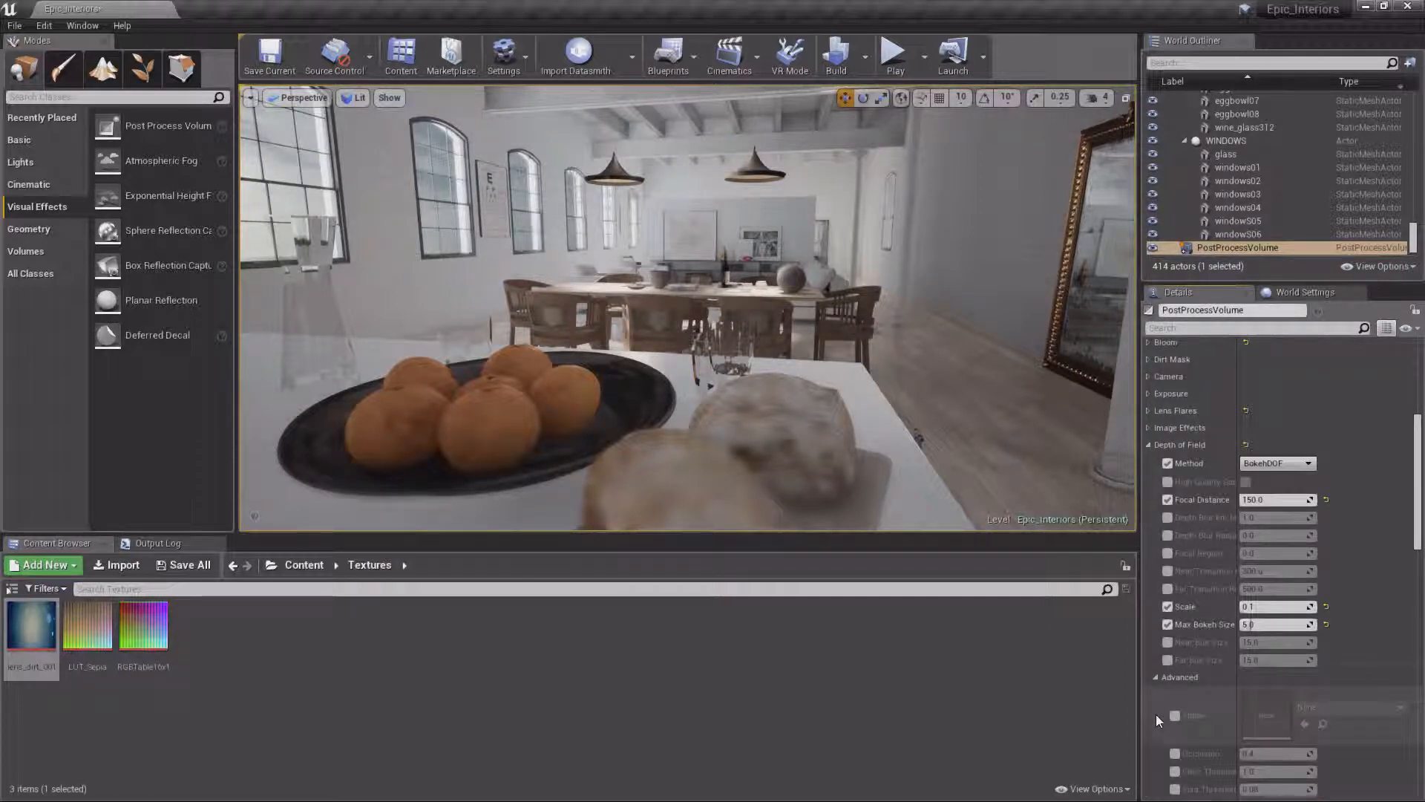
{"action": "scroll", "coordinate": [1156, 714], "scroll_direction": "down", "scroll_amount": 3}
{"action": "left_click", "coordinate": [1155, 606]}
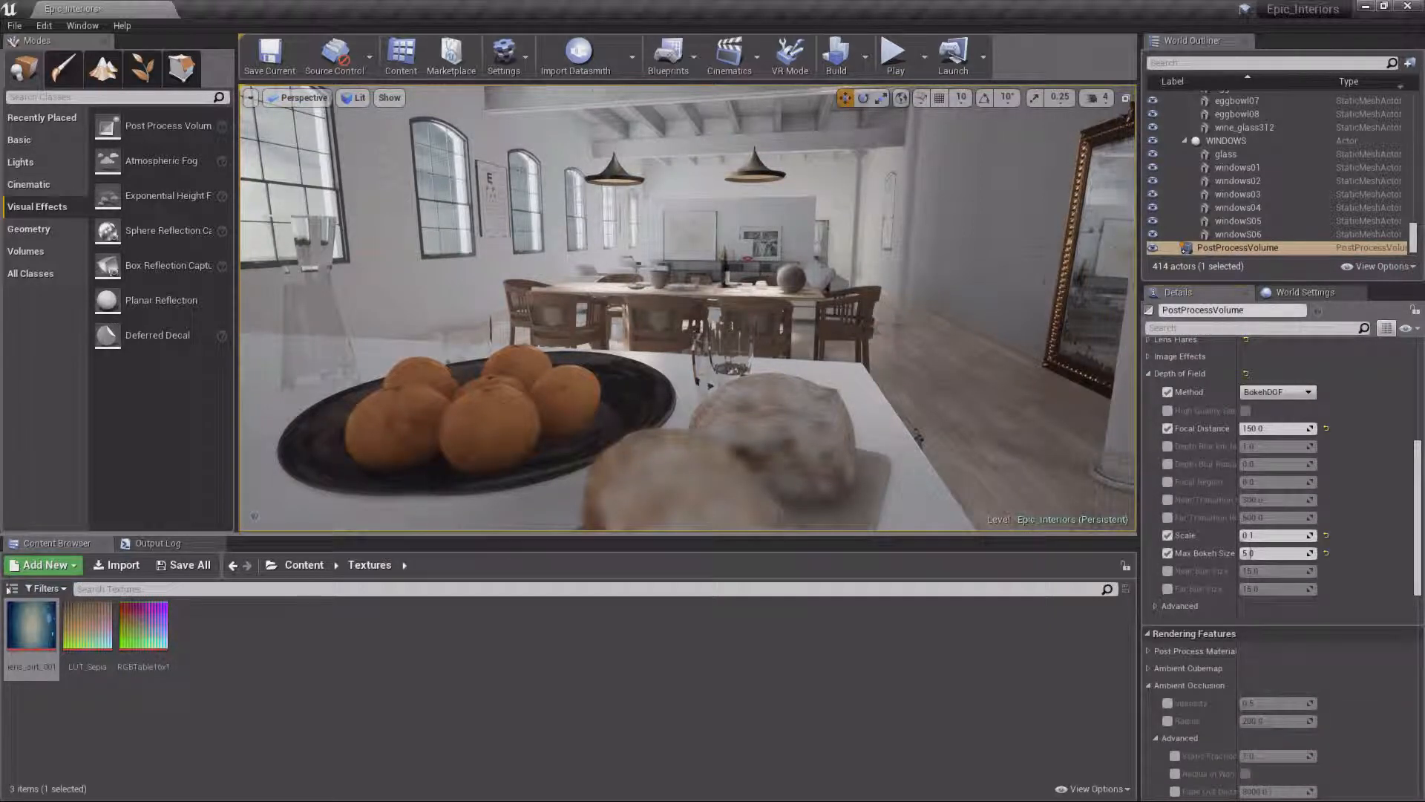
Inspect how depth of field affects the glass on the island counter, and select beer-glass01.
{"action": "mouse_move", "coordinate": [883, 423]}
{"action": "right_mouse_down"}
{"action": "mouse_move", "coordinate": [900, 423]}
{"action": "mouse_move", "coordinate": [869, 390]}
{"action": "mouse_move", "coordinate": [900, 400]}
{"action": "mouse_move", "coordinate": [896, 375]}
{"action": "mouse_move", "coordinate": [888, 468]}
{"action": "mouse_move", "coordinate": [887, 443]}
{"action": "right_mouse_up"}
{"action": "right_click_drag", "start_coordinate": [802, 384], "coordinate": [824, 336]}
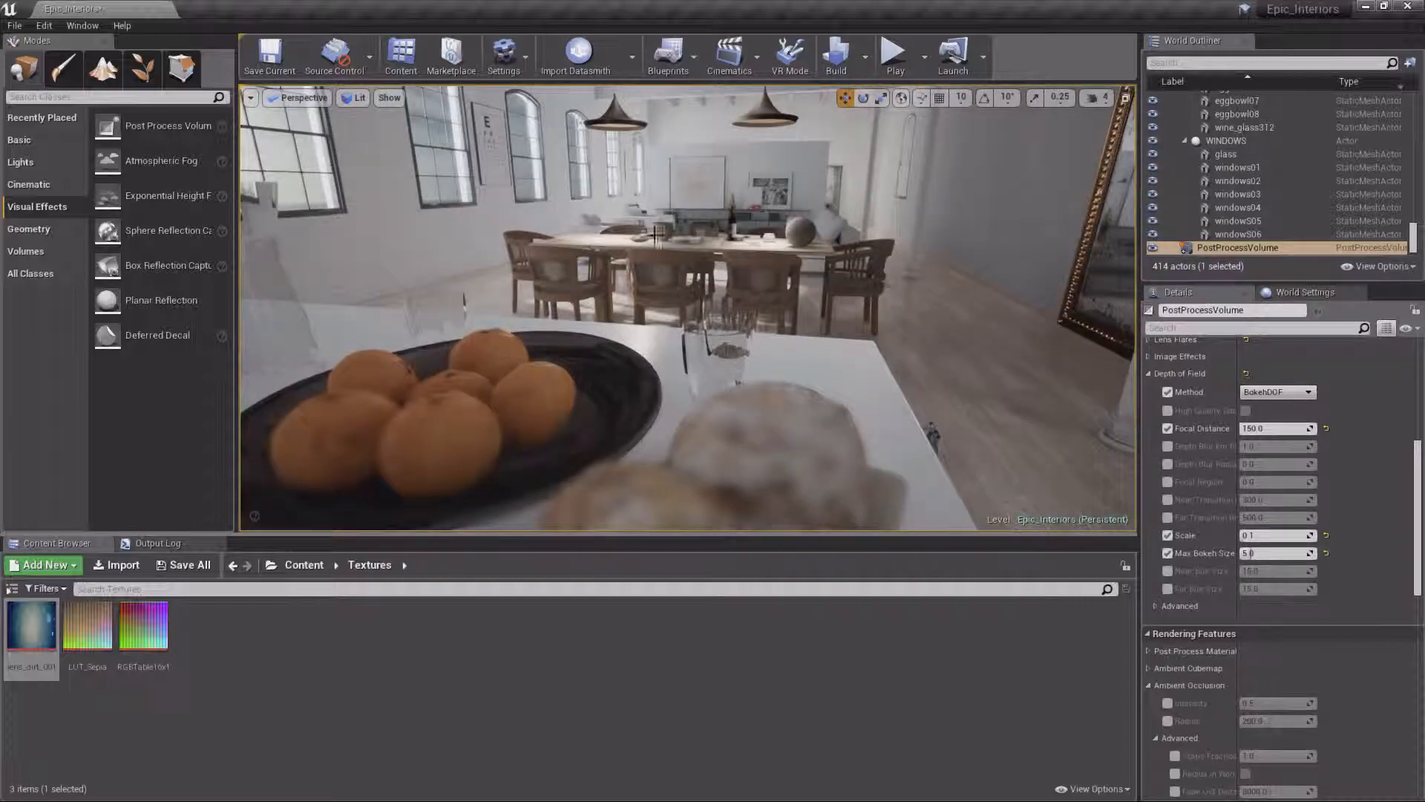
{"action": "right_click_drag", "start_coordinate": [790, 268], "coordinate": [744, 252]}
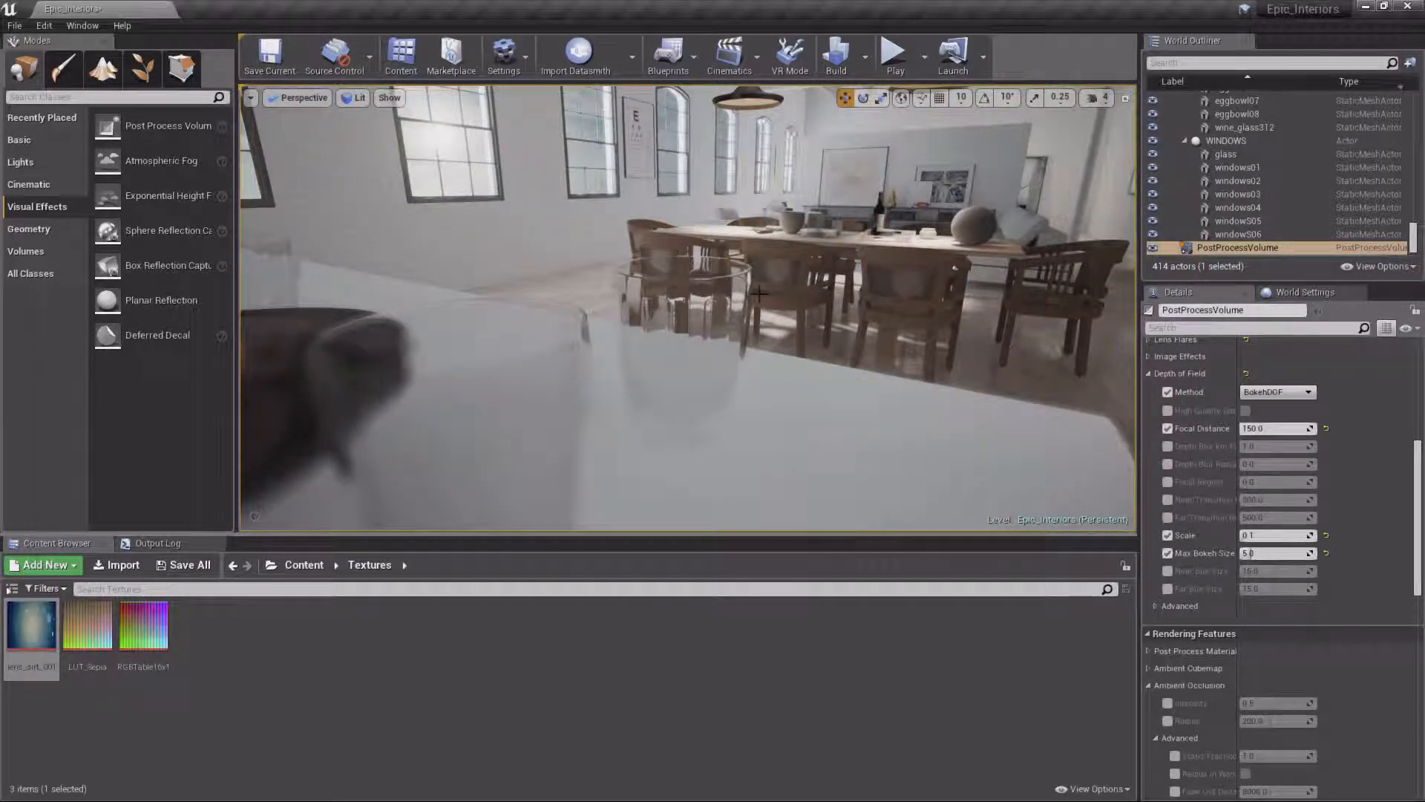
{"action": "left_click", "coordinate": [682, 338]}
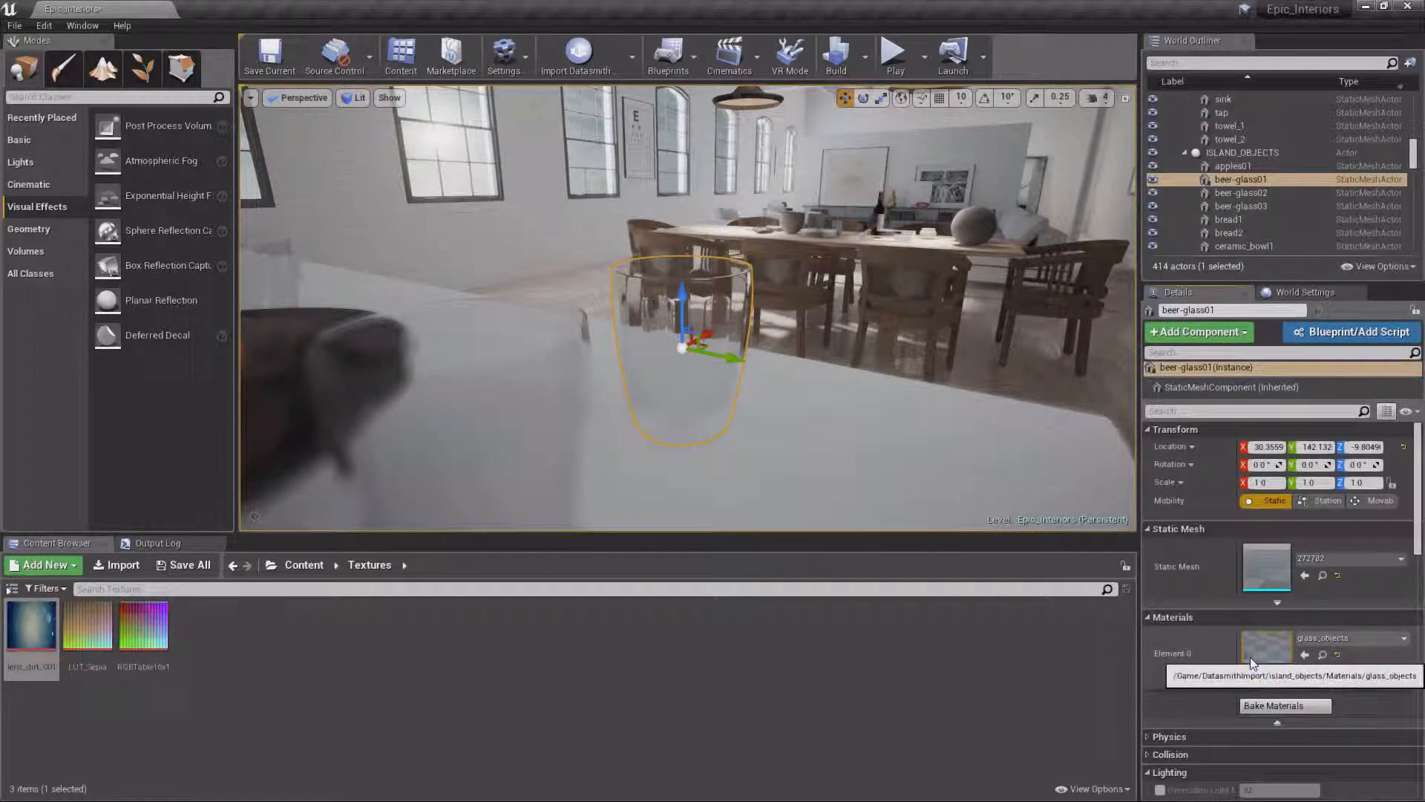
Open the glass_objects material of the selected glass and examine its translucency settings.
{"action": "double_click", "coordinate": [1250, 657]}
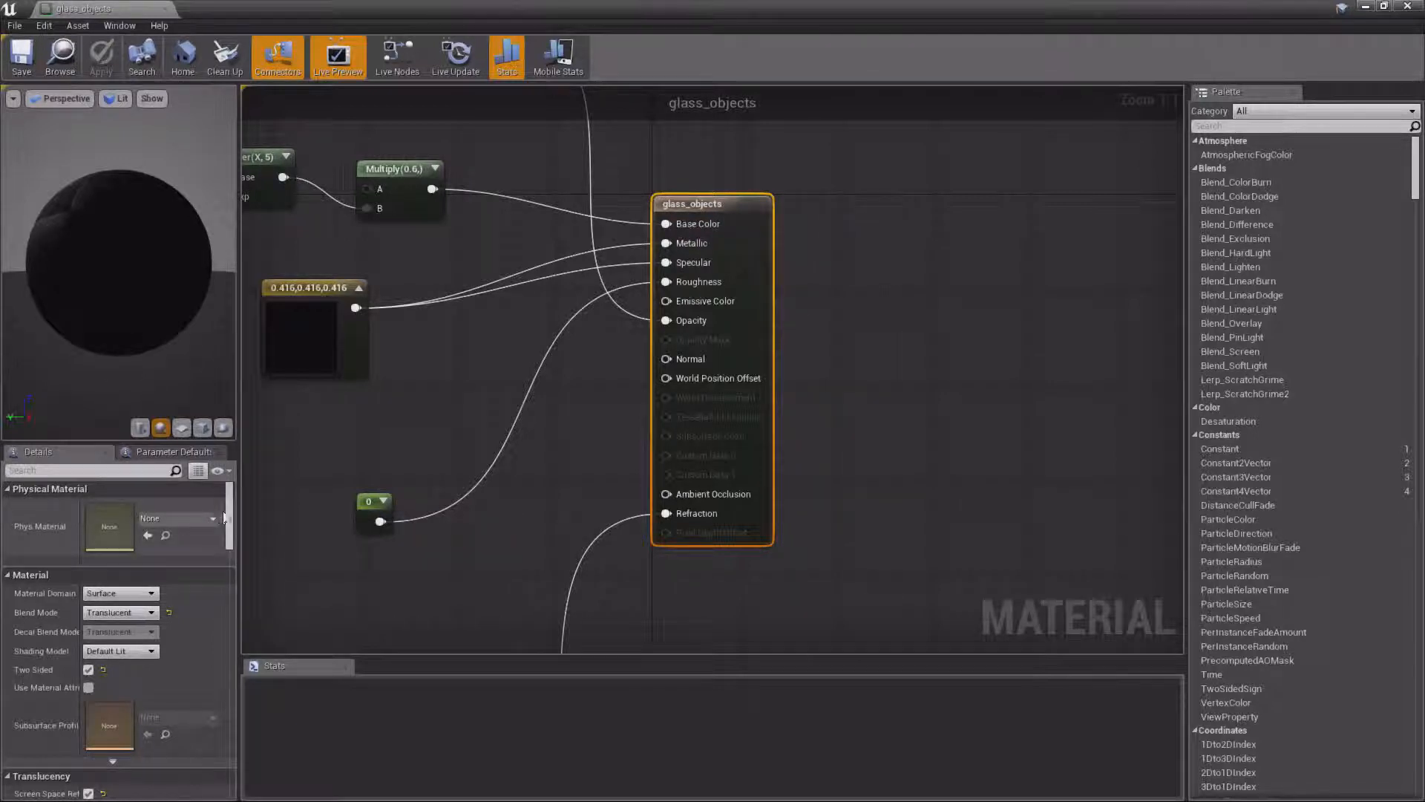
{"action": "scroll", "coordinate": [217, 539], "scroll_direction": "down", "scroll_amount": 5}
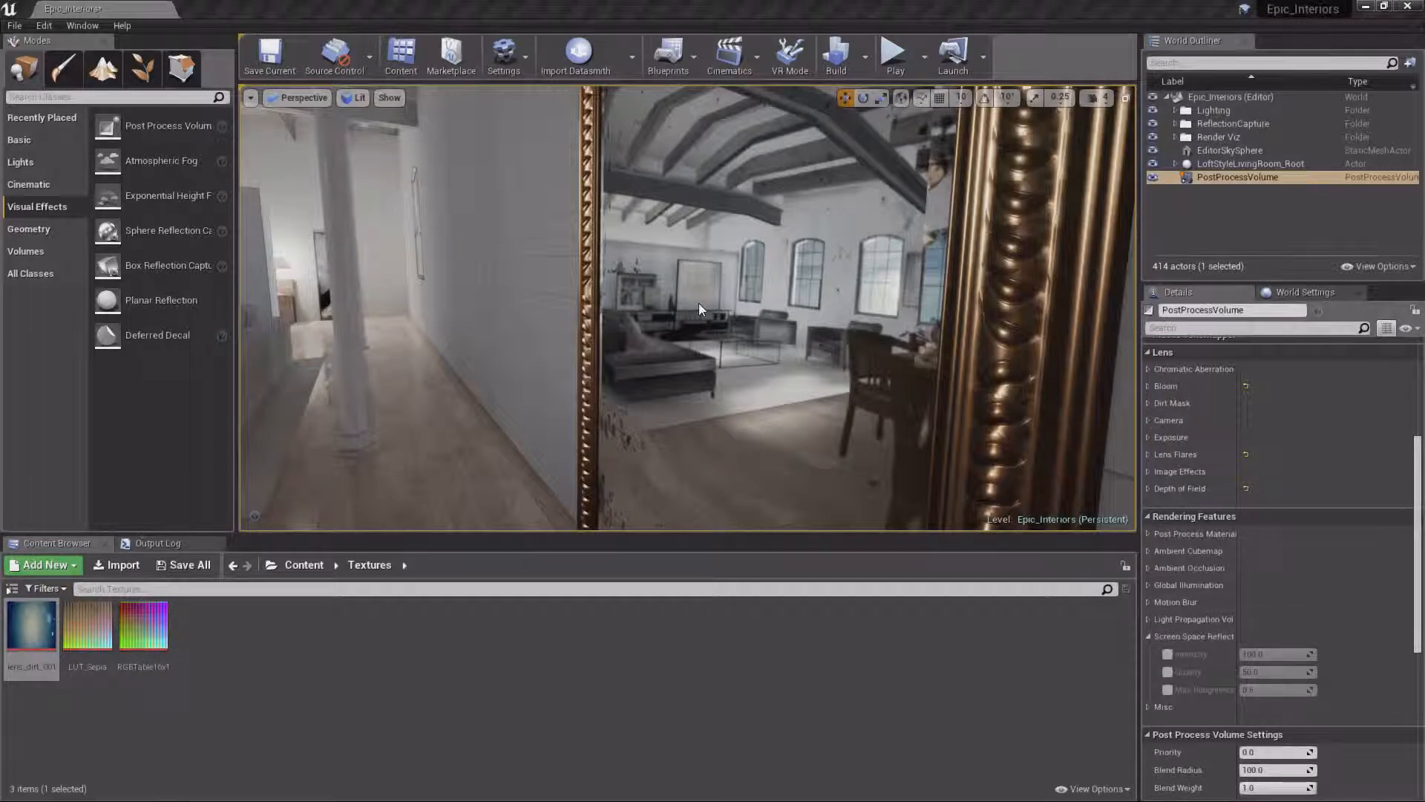
Enable the Intensity, Quality and Max Roughness overrides for the post process volume's Screen Space Reflections while viewing the gold-framed mirror.
{"action": "right_click_drag", "start_coordinate": [698, 303], "coordinate": [615, 318]}
{"action": "right_click_drag", "start_coordinate": [718, 382], "coordinate": [752, 371]}
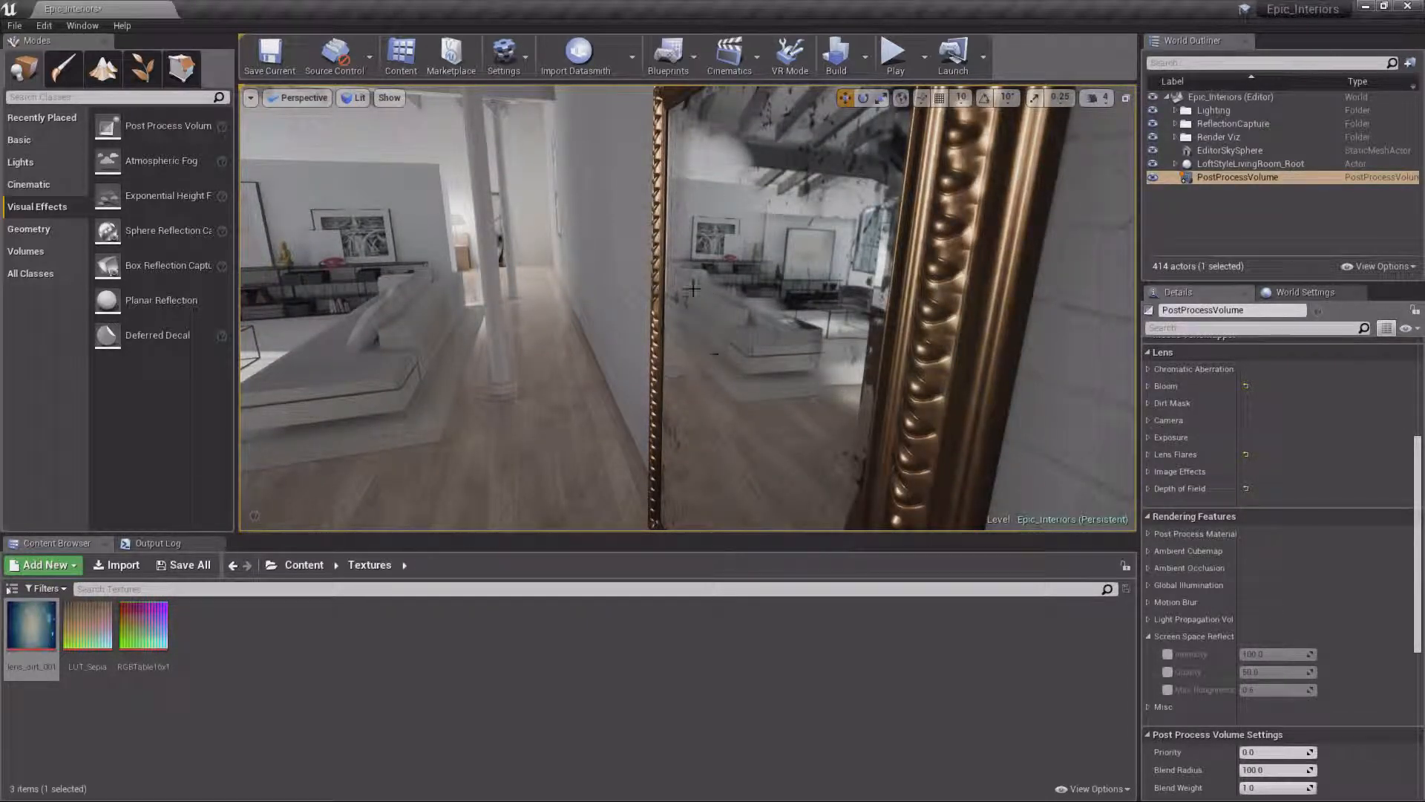
{"action": "right_click_drag", "start_coordinate": [743, 357], "coordinate": [769, 336]}
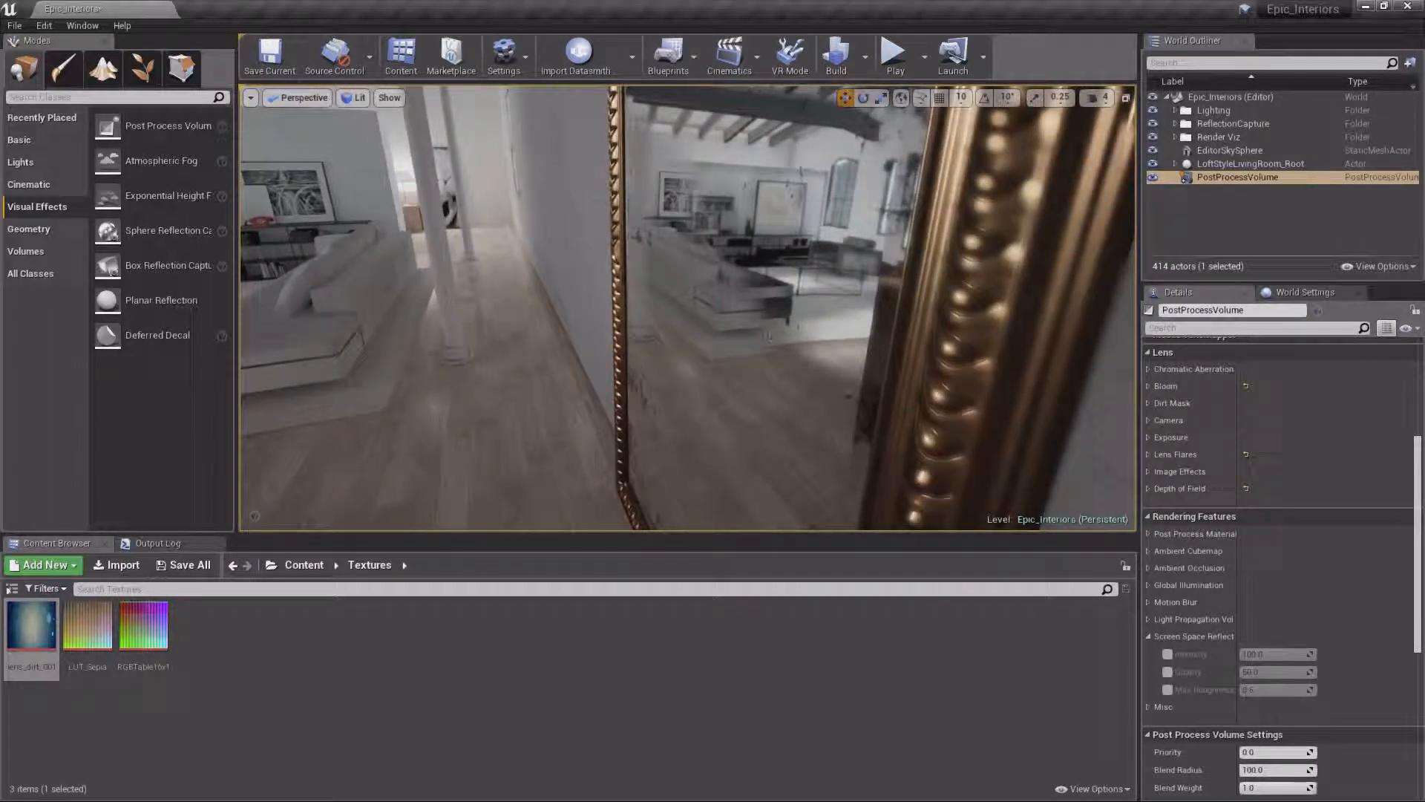
{"action": "left_click", "coordinate": [1168, 654]}
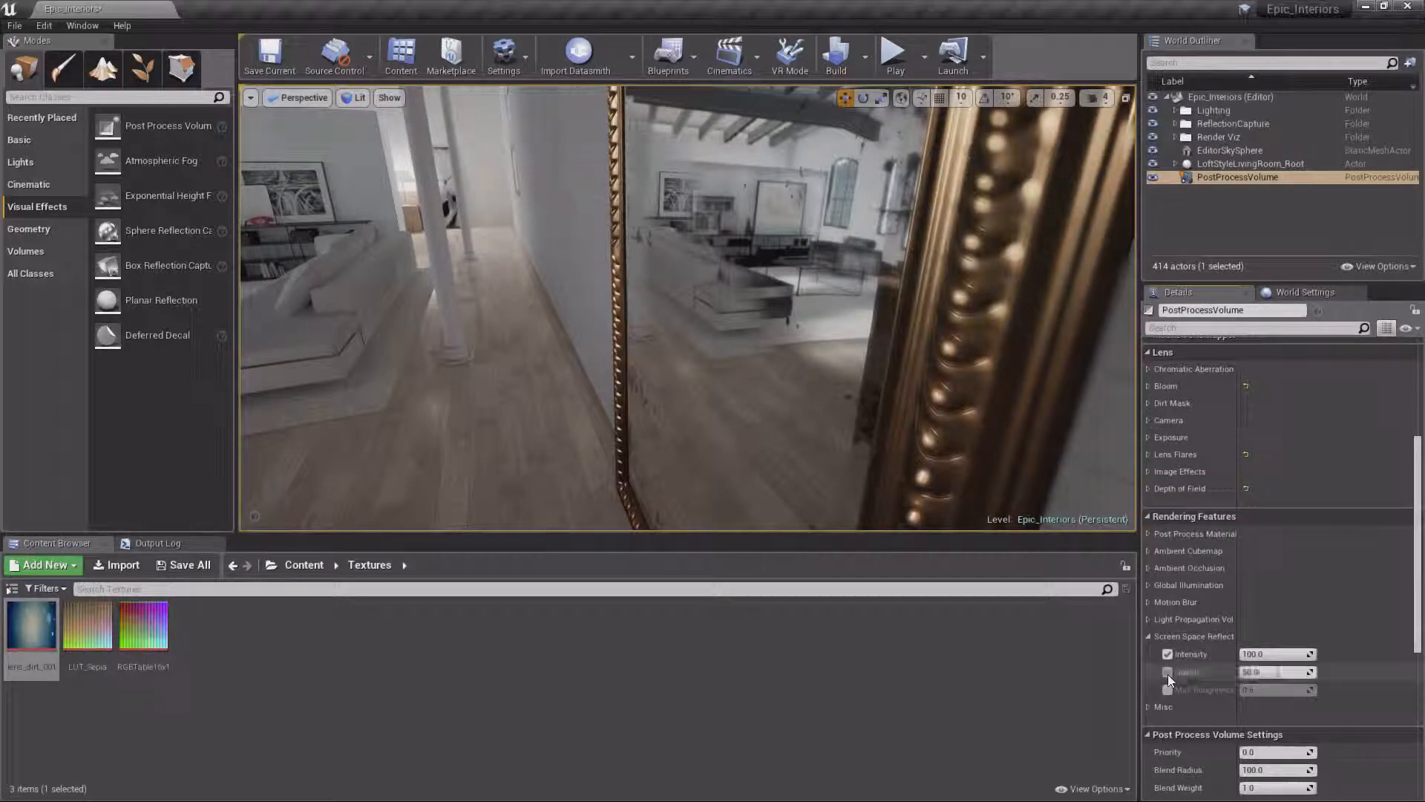
{"action": "left_click", "coordinate": [1168, 673]}
{"action": "left_click", "coordinate": [1168, 690]}
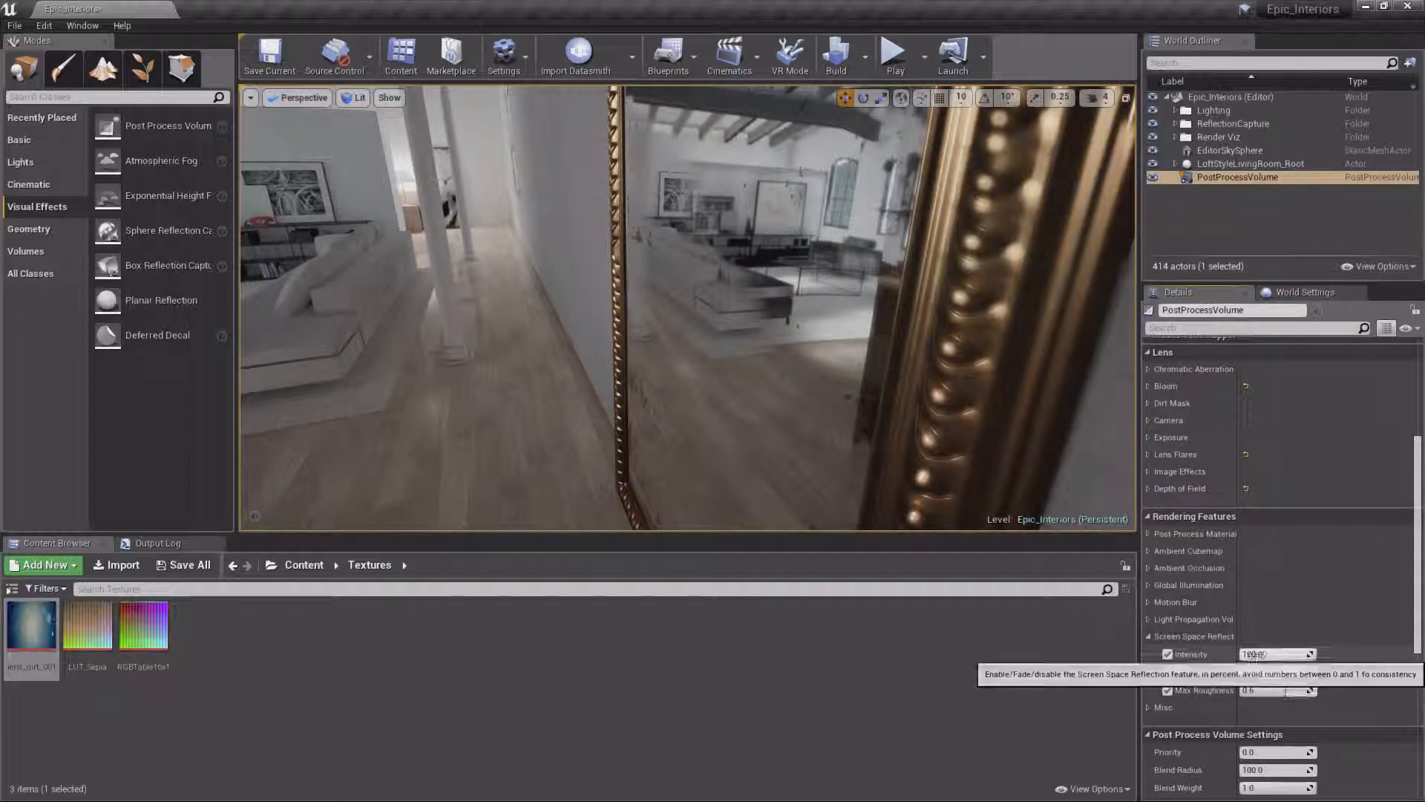
Disable the reflection Intensity override, set Quality to 100 and Max Roughness to 0.8, and check the mirror.
{"action": "left_click", "coordinate": [1168, 654]}
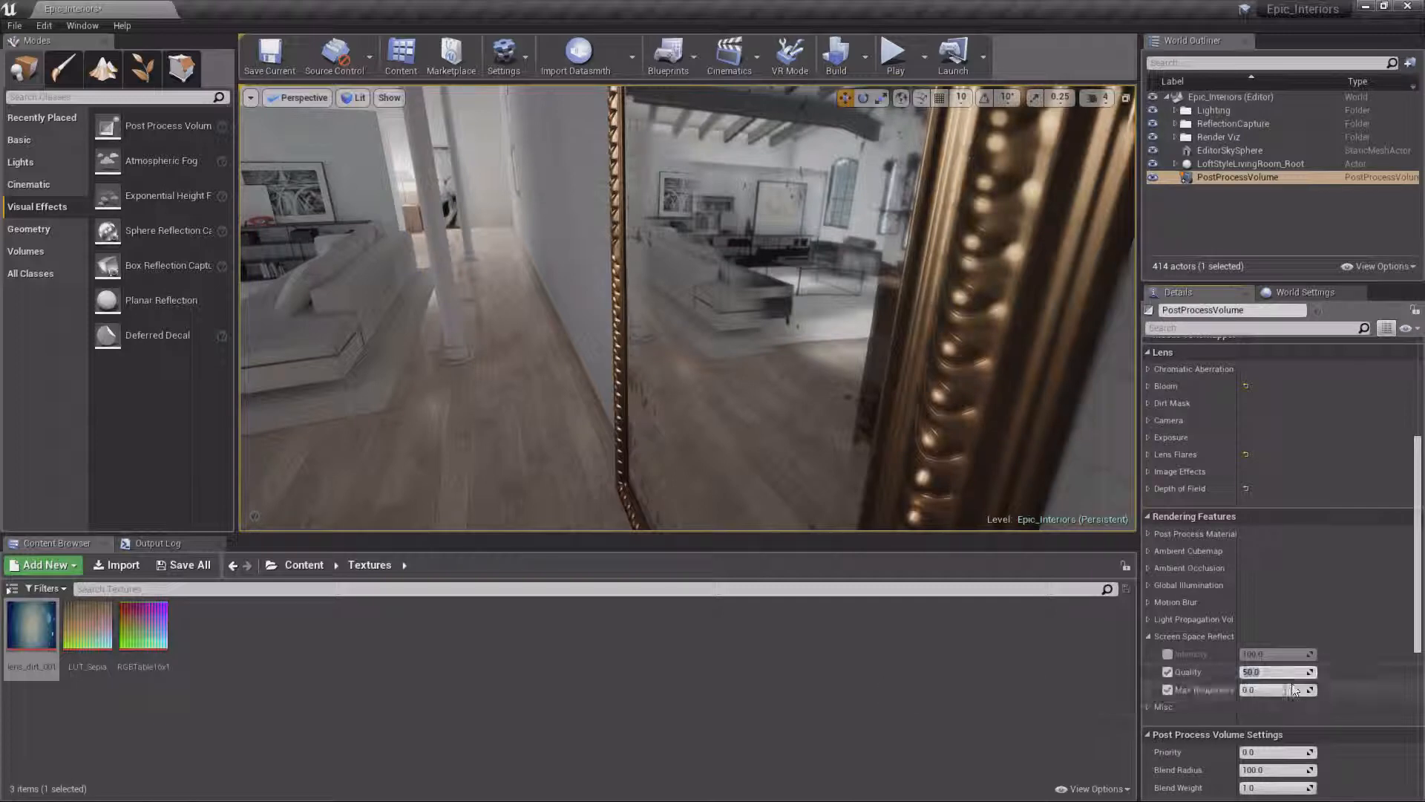
{"action": "key", "text": "Return"}
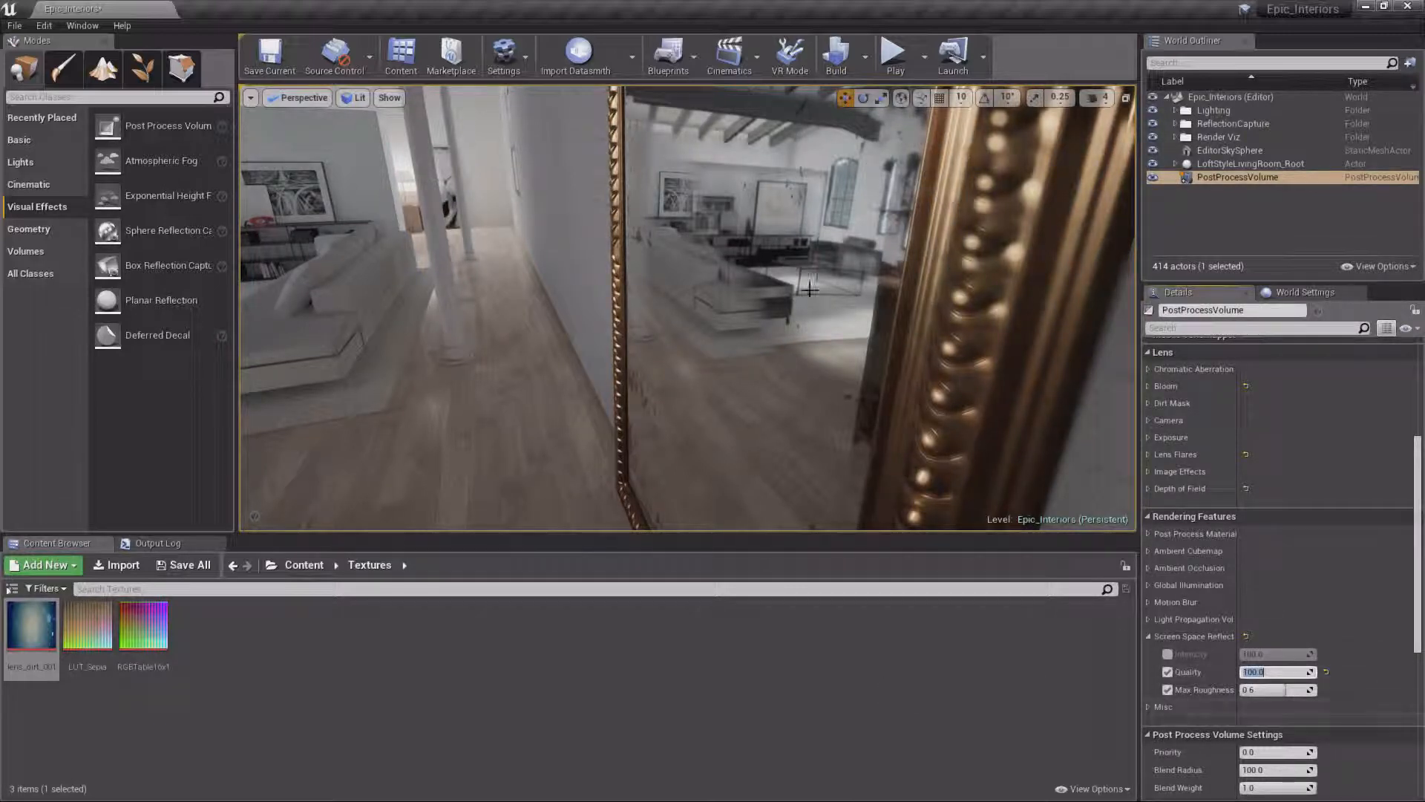
{"action": "right_click_drag", "start_coordinate": [751, 315], "coordinate": [1033, 515]}
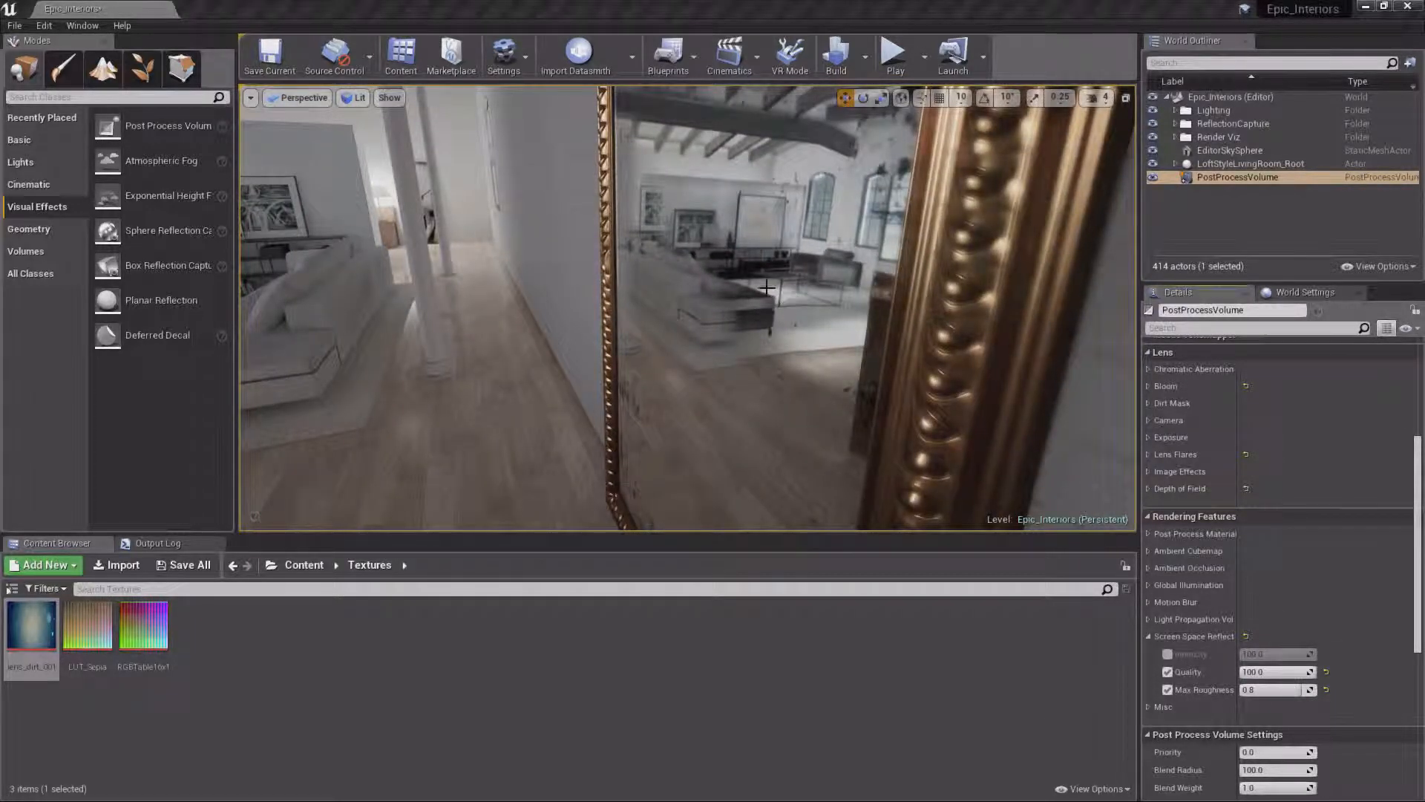
Find the reflection options in Project Settings, set Reflection Capture Resolution to 1024, and check the mirror's reflection.
{"action": "left_click", "coordinate": [515, 61]}
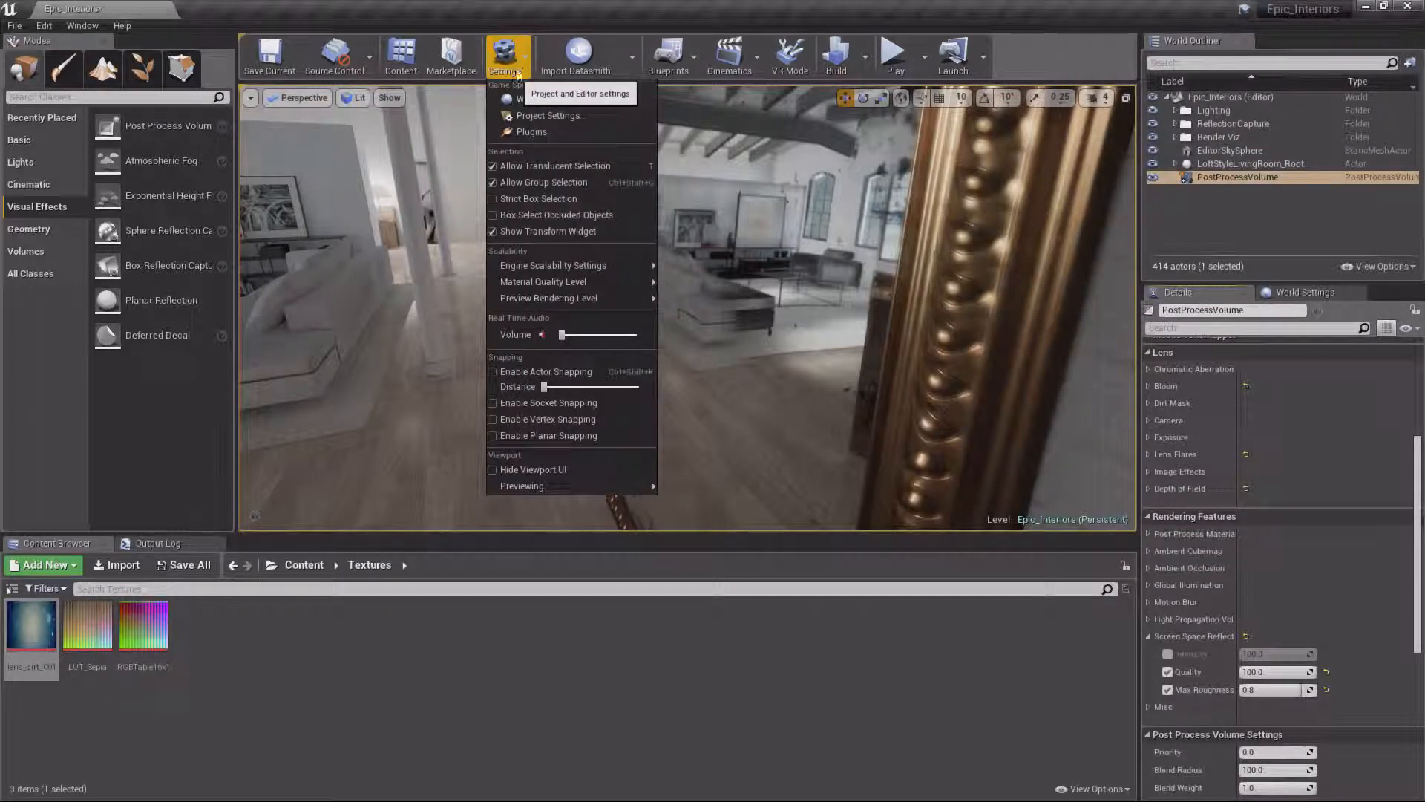
{"action": "left_click", "coordinate": [528, 119]}
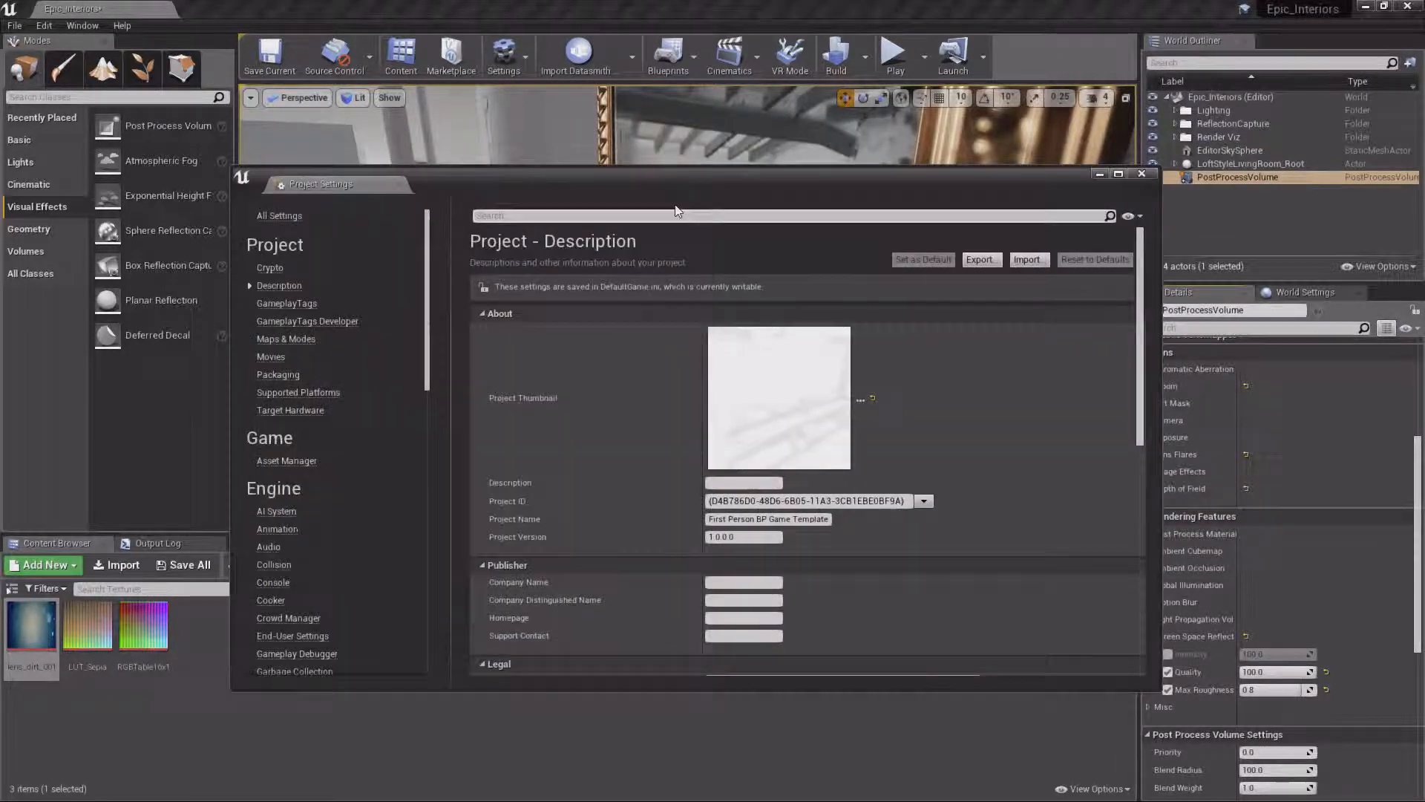
{"action": "left_click", "coordinate": [675, 215]}
{"action": "type", "text": "ref"}
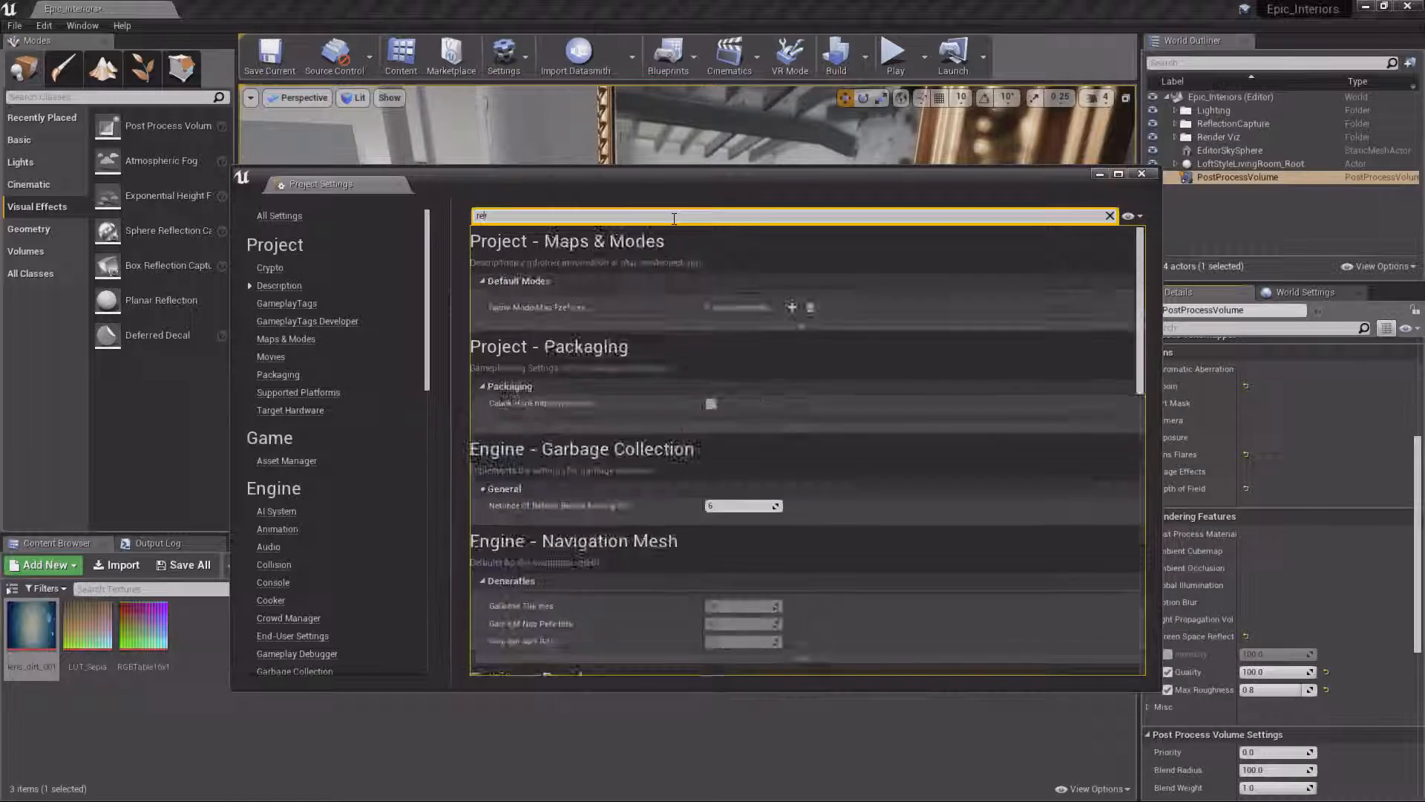
{"action": "type", "text": "lection"}
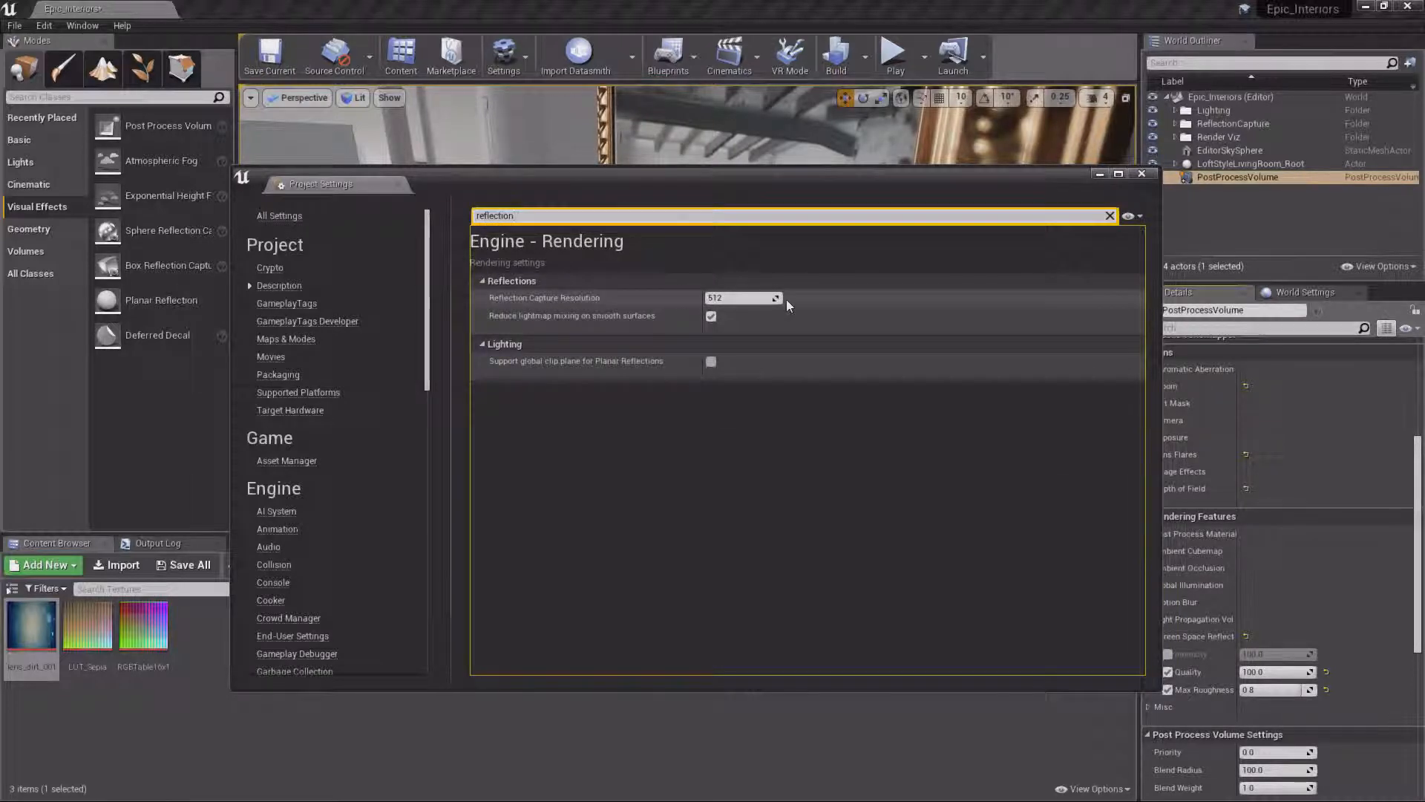
{"action": "left_click", "coordinate": [743, 296]}
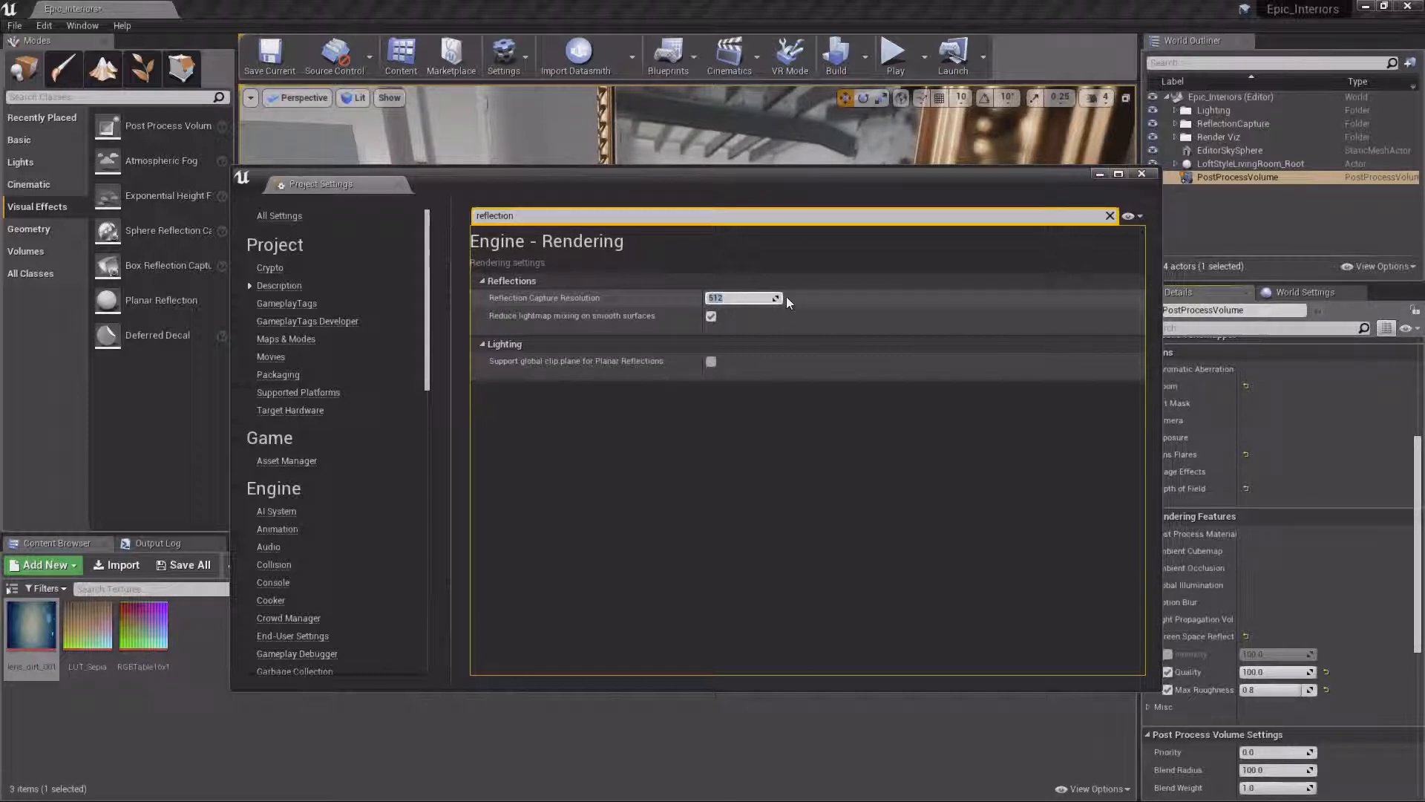
{"action": "type", "text": "1024"}
{"action": "key", "text": "Return"}
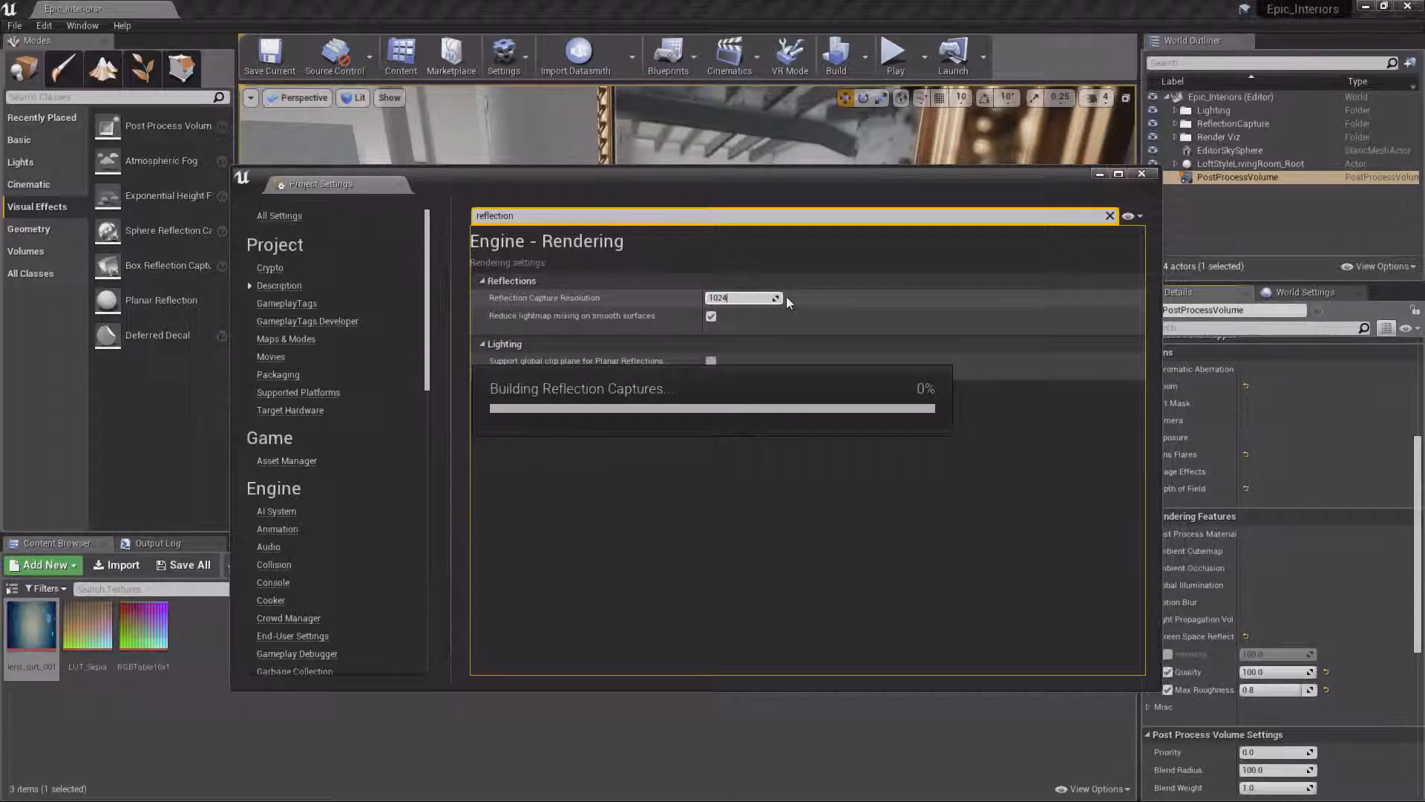
{"action": "left_click", "coordinate": [1148, 175]}
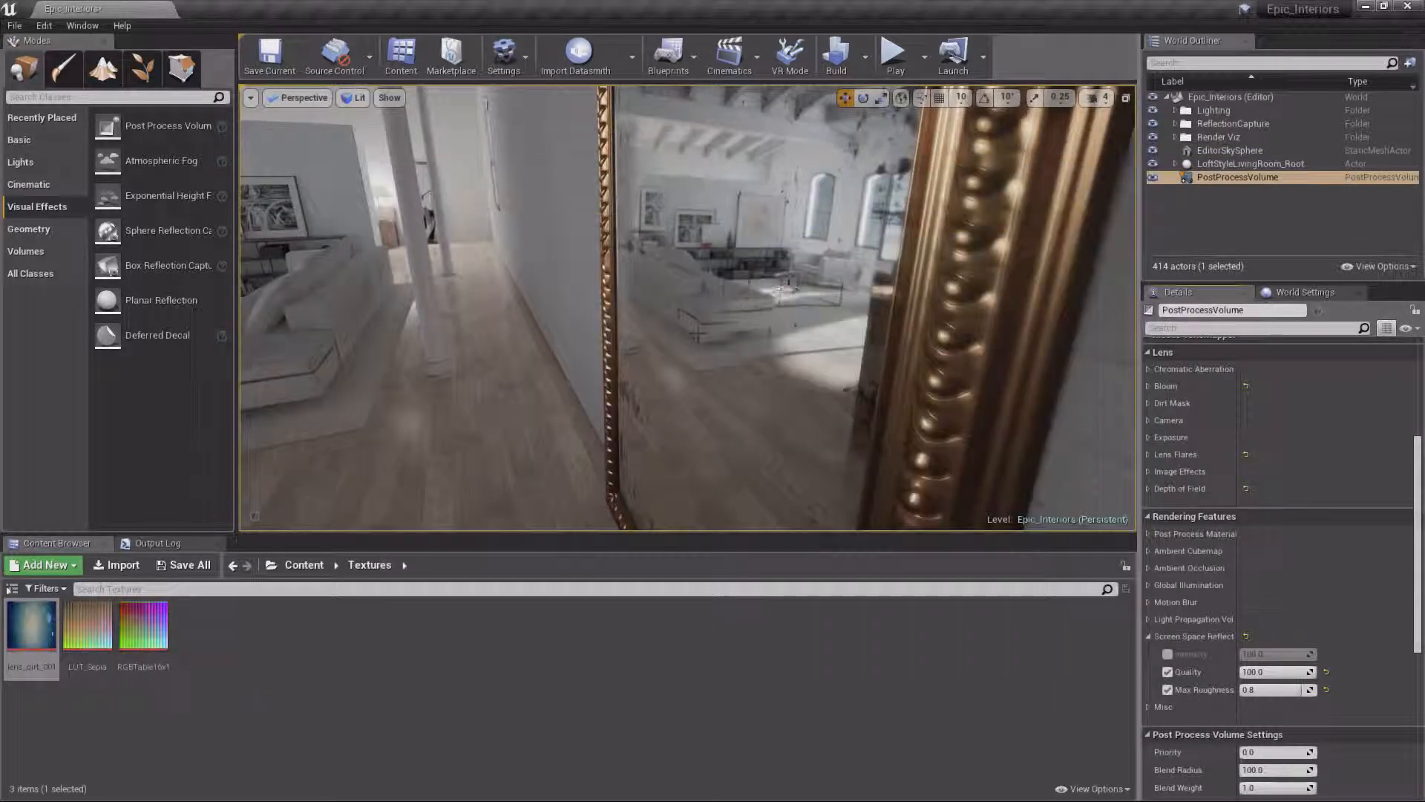
{"action": "right_click_drag", "start_coordinate": [750, 220], "coordinate": [658, 219]}
{"action": "mouse_move", "coordinate": [647, 374]}
{"action": "right_mouse_down"}
{"action": "mouse_move", "coordinate": [585, 373]}
{"action": "mouse_move", "coordinate": [636, 377]}
{"action": "right_mouse_up"}
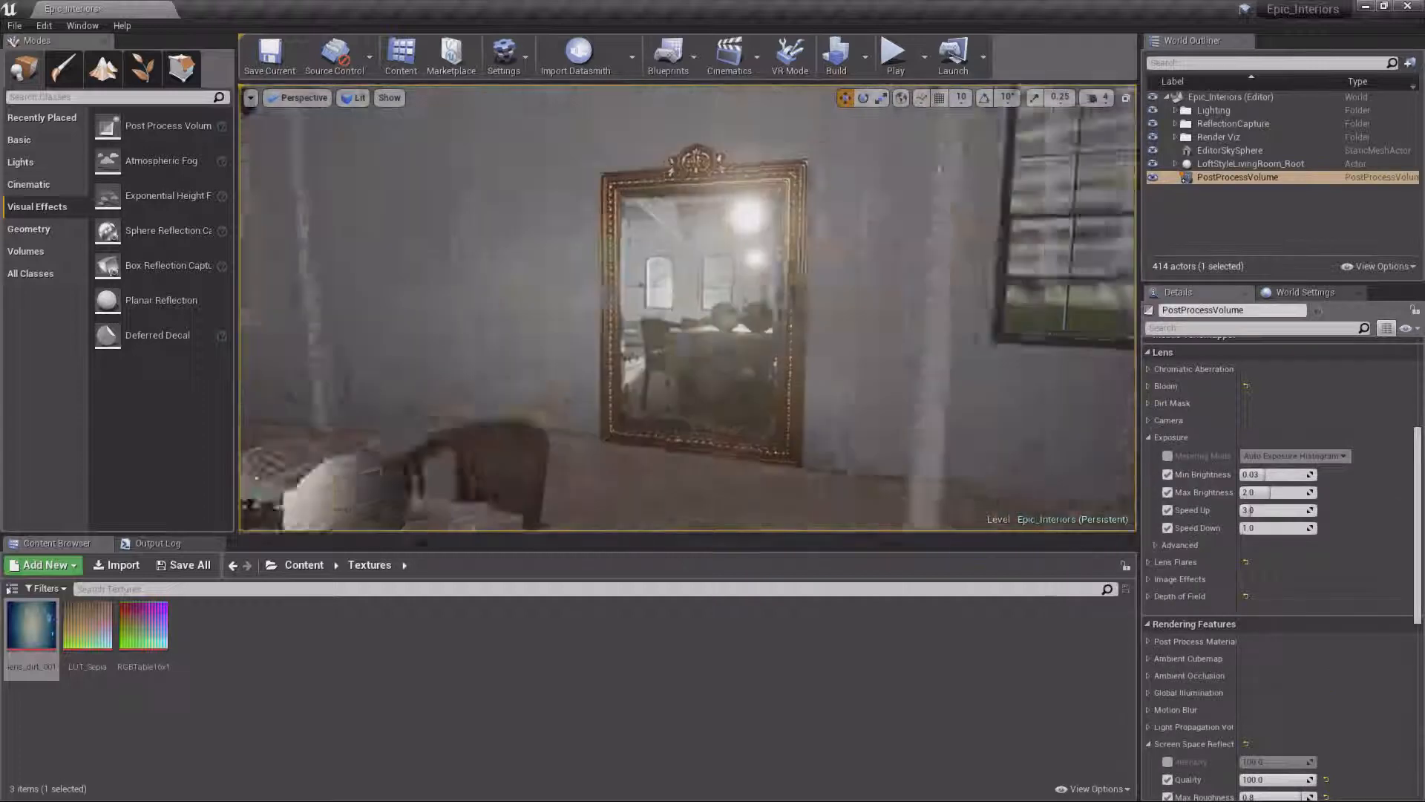
Check how the auto exposure adapts when the view moves from the room to the white door in the hallway.
{"action": "right_click_drag", "start_coordinate": [688, 308], "coordinate": [630, 356]}
{"action": "key", "text": "w"}
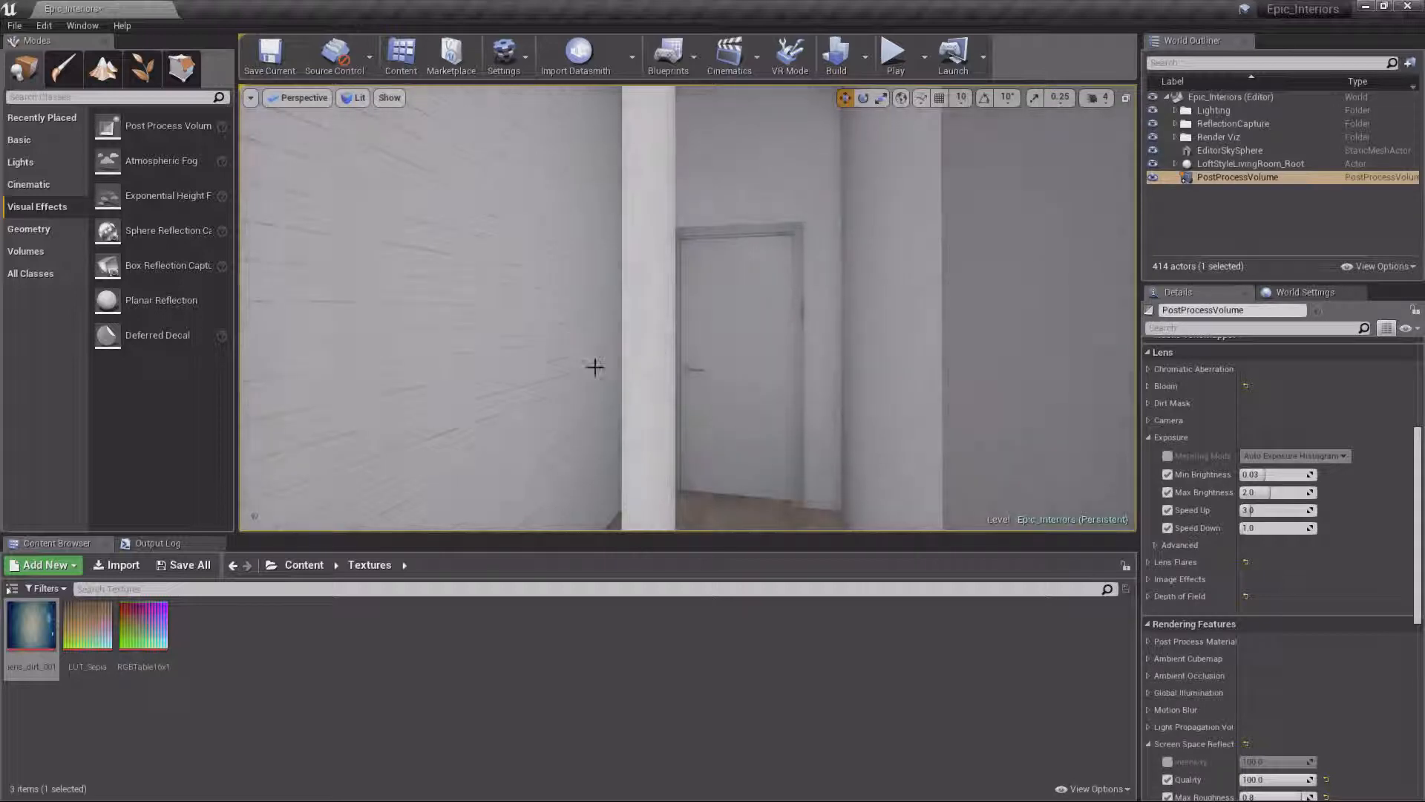
{"action": "right_click_drag", "start_coordinate": [734, 377], "coordinate": [734, 378]}
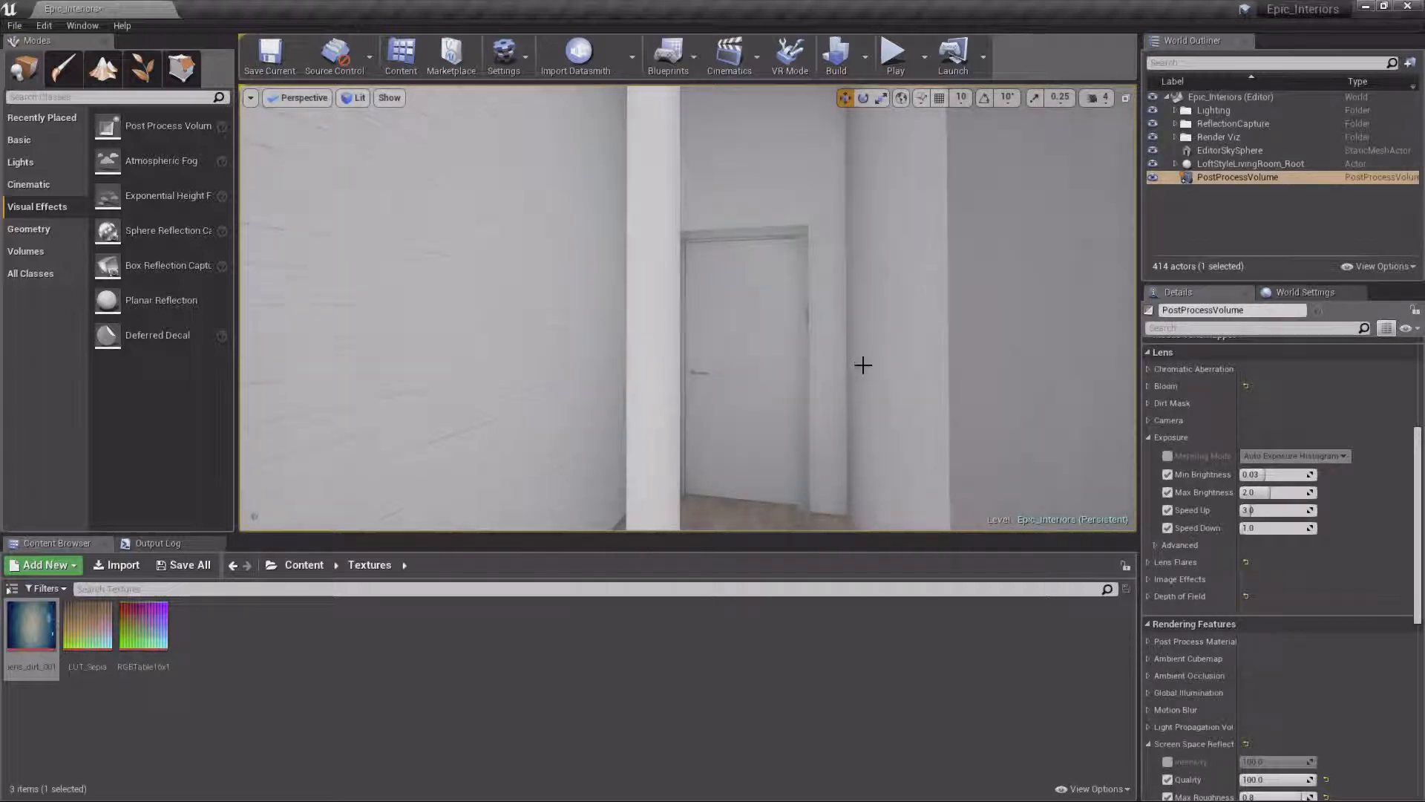
{"action": "key", "text": "f"}
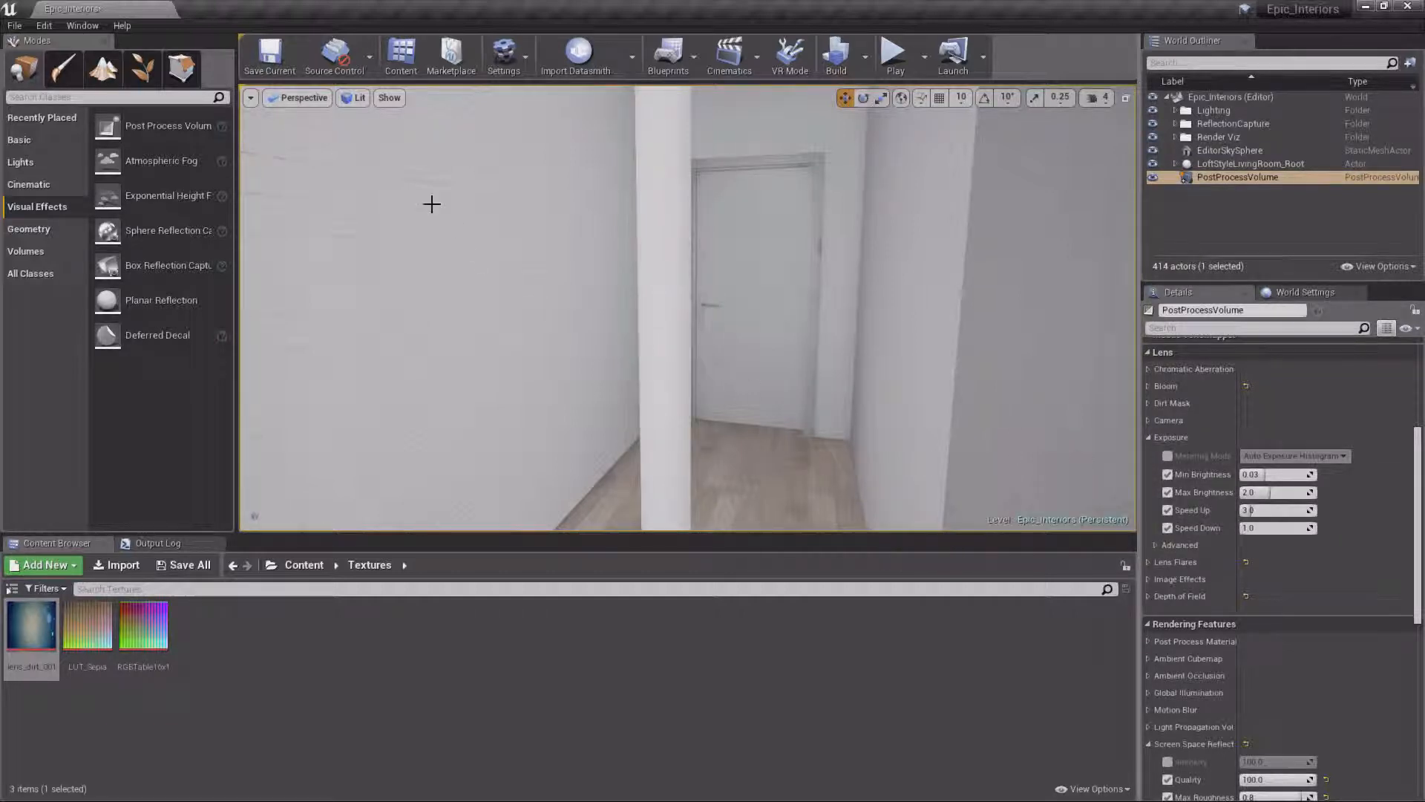
Turn on the HDR (Eye Adaptation) visualization and compare the histogram between the hallway and the window-lit room.
{"action": "left_click", "coordinate": [389, 97]}
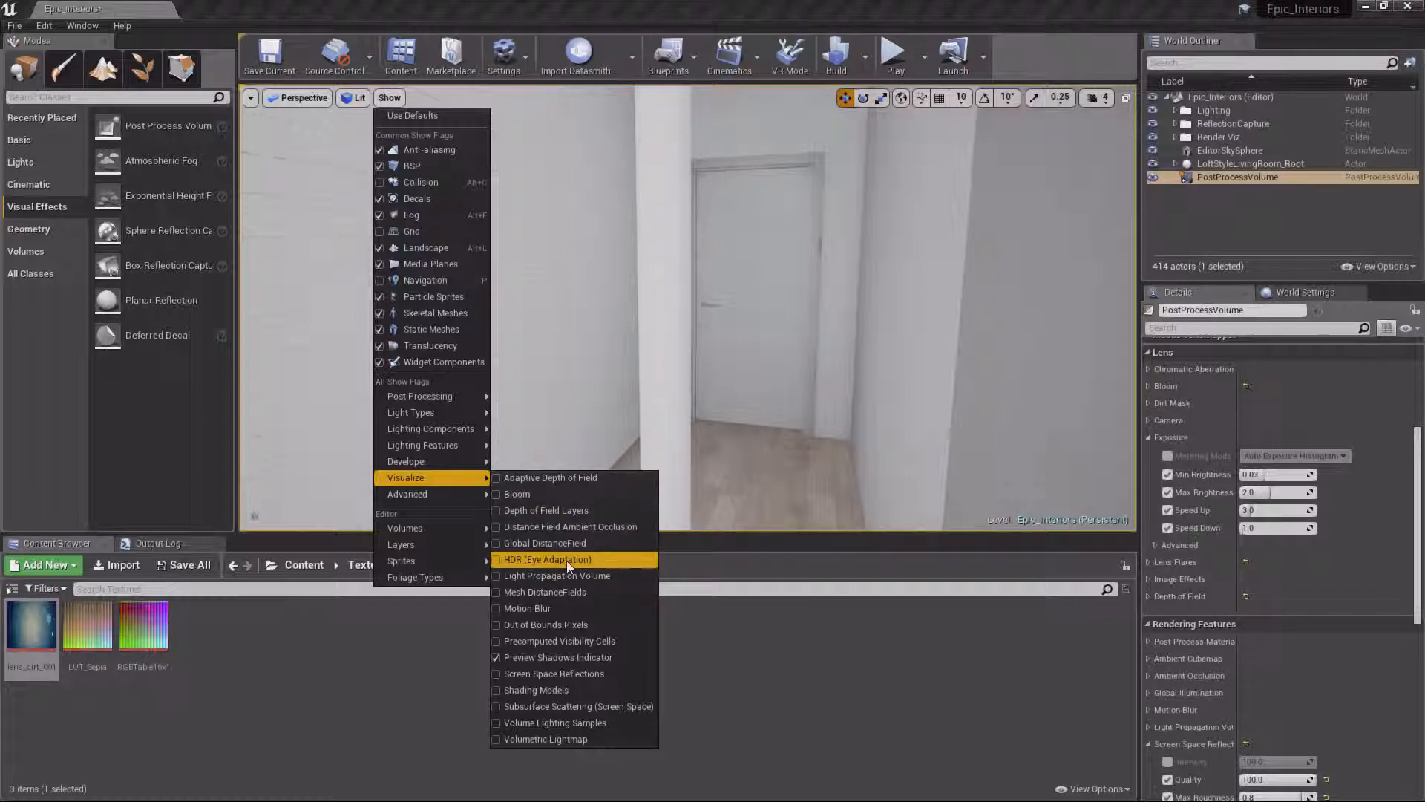
{"action": "left_click", "coordinate": [567, 560]}
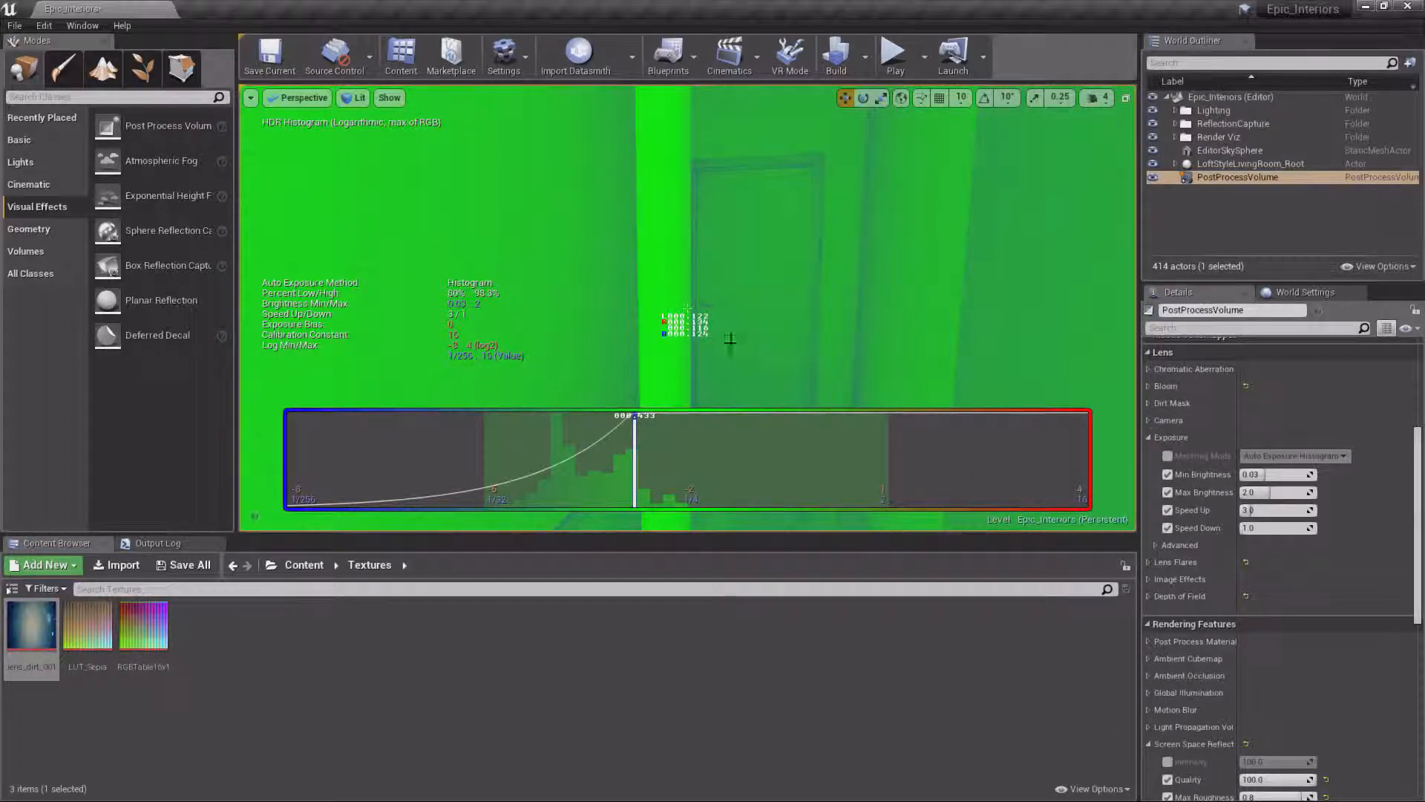
{"action": "right_click_drag", "start_coordinate": [817, 277], "coordinate": [475, 278]}
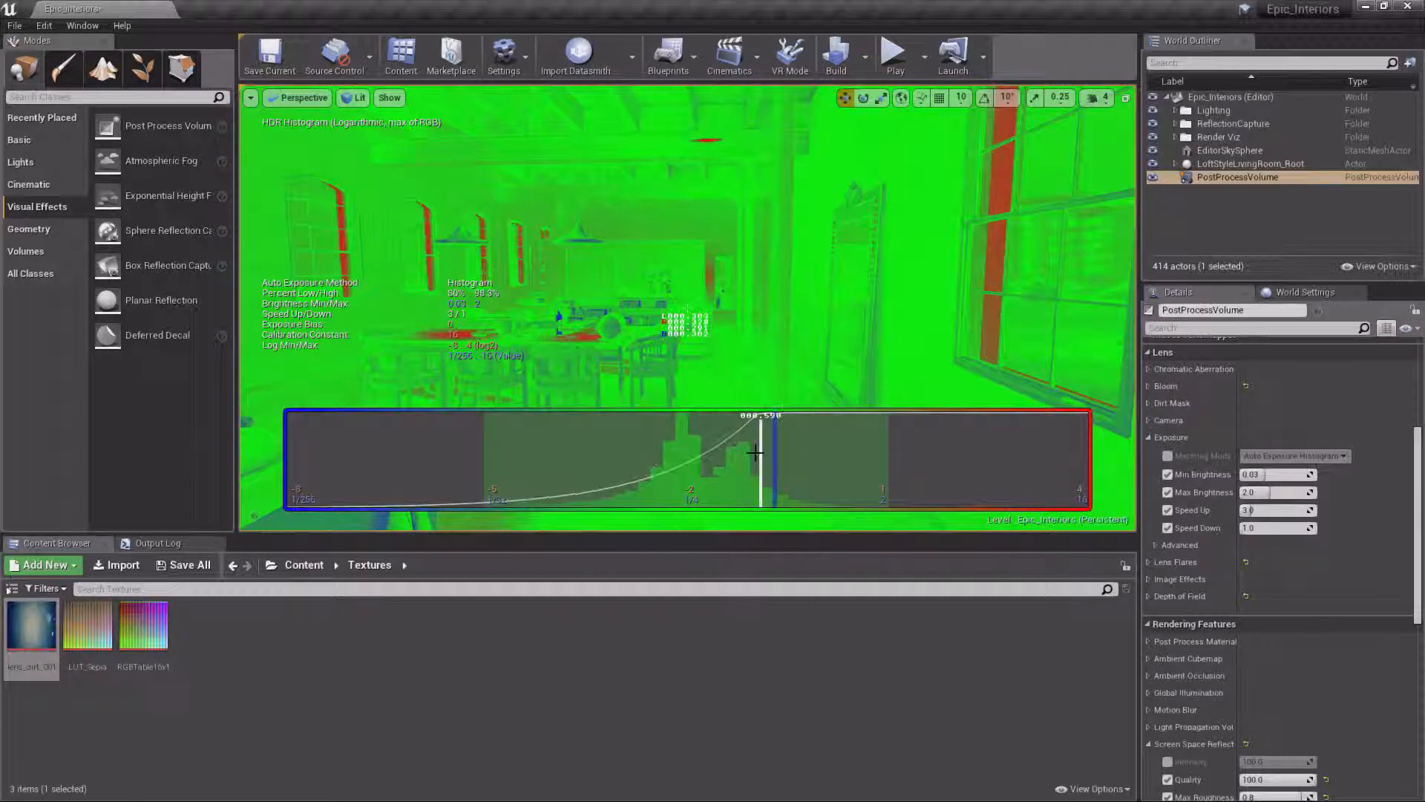
{"action": "right_click_drag", "start_coordinate": [787, 421], "coordinate": [653, 423]}
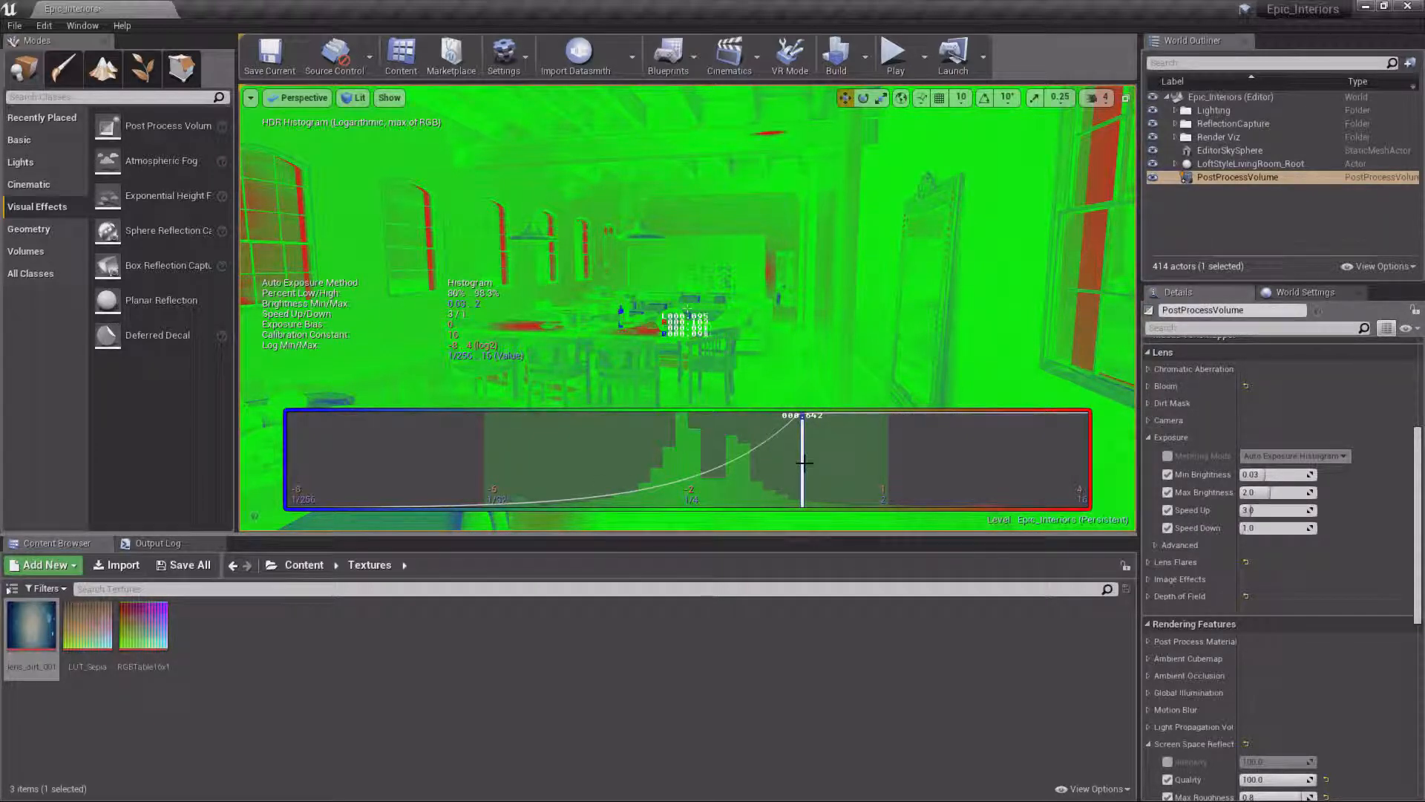
{"action": "right_click_drag", "start_coordinate": [529, 248], "coordinate": [809, 237]}
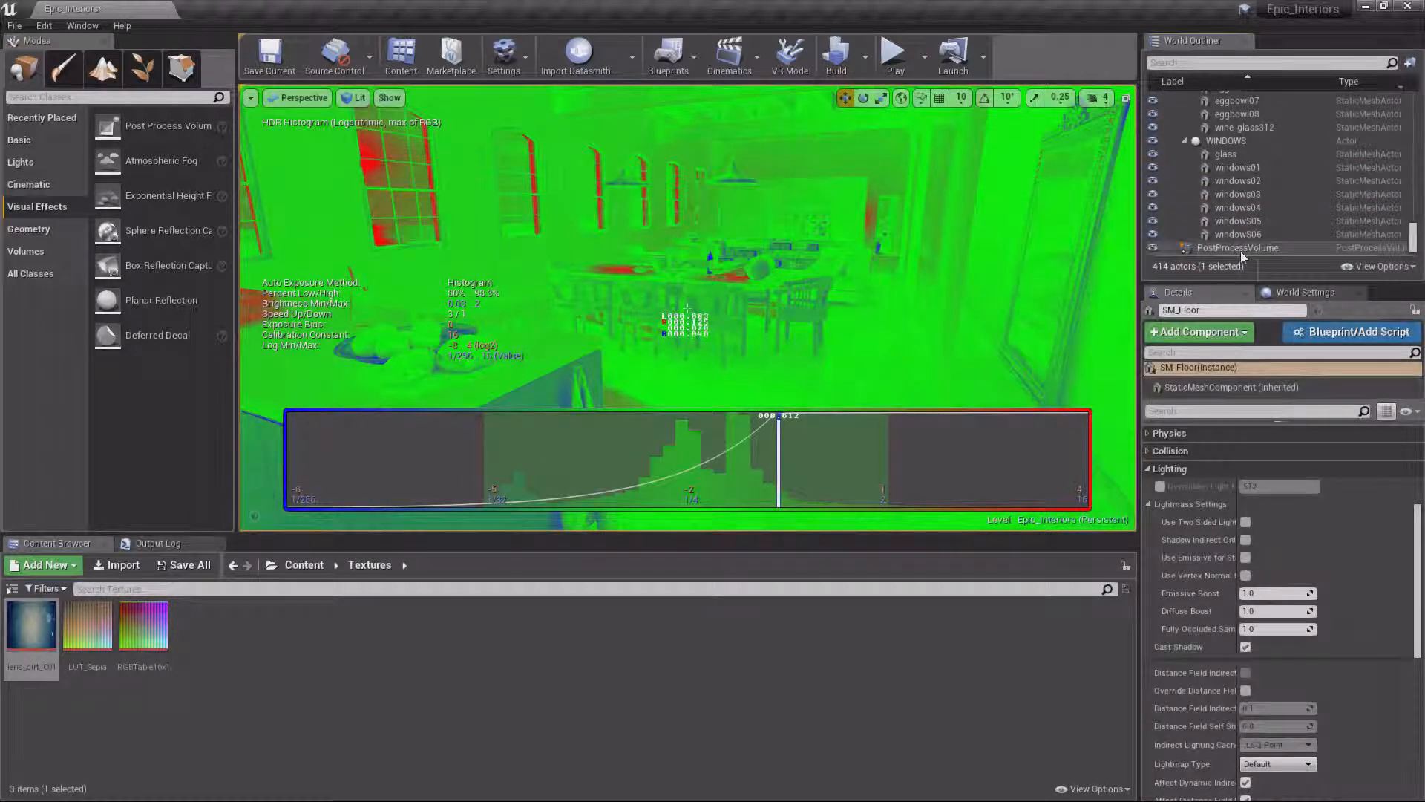
Try an exposure Speed Down of 0.1 on the PostProcessVolume, watch the adaptation near the door, and return it to 1.0.
{"action": "left_click", "coordinate": [1241, 251]}
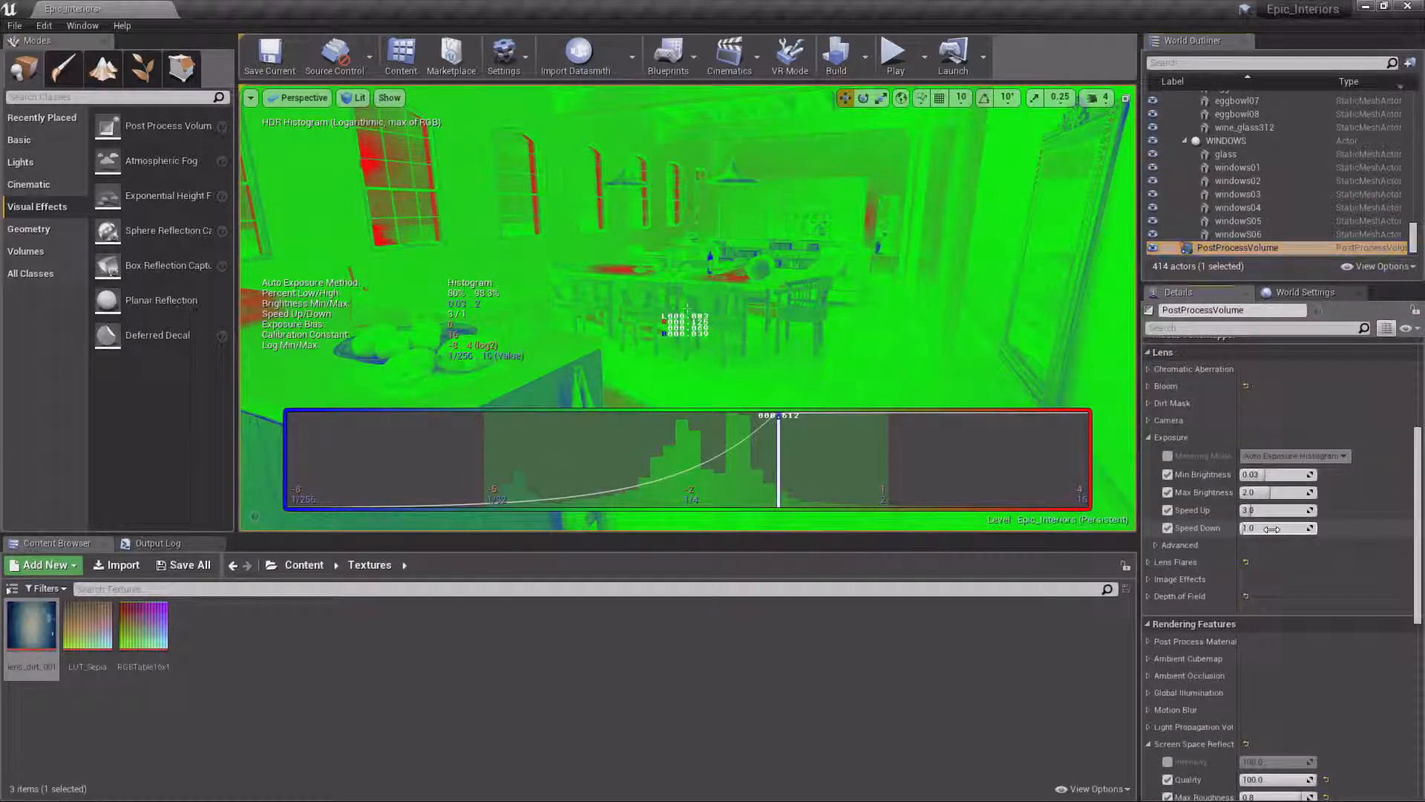
{"action": "left_click", "coordinate": [1295, 528]}
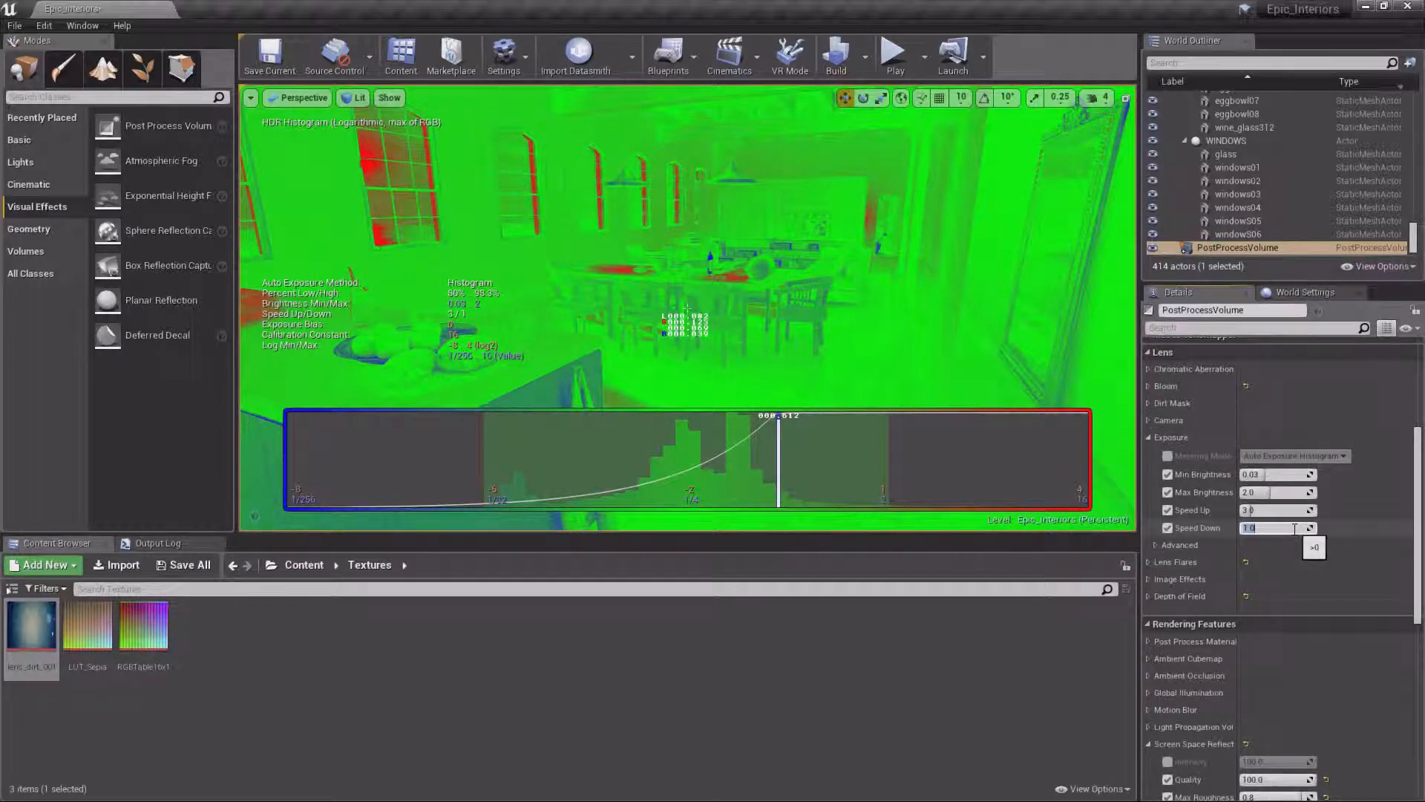
{"action": "right_click_drag", "start_coordinate": [675, 348], "coordinate": [713, 353]}
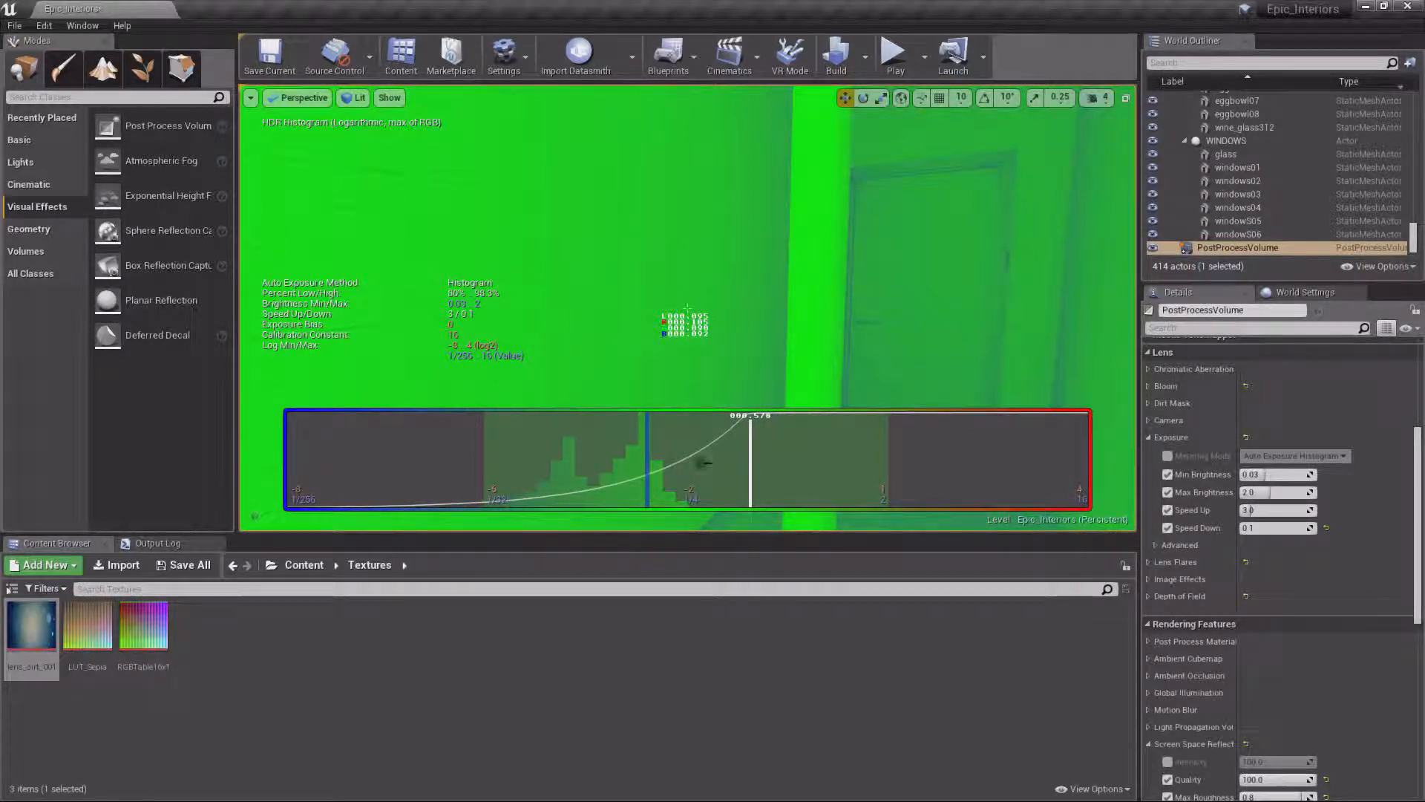
{"action": "left_click", "coordinate": [1265, 530]}
{"action": "type", "text": "1"}
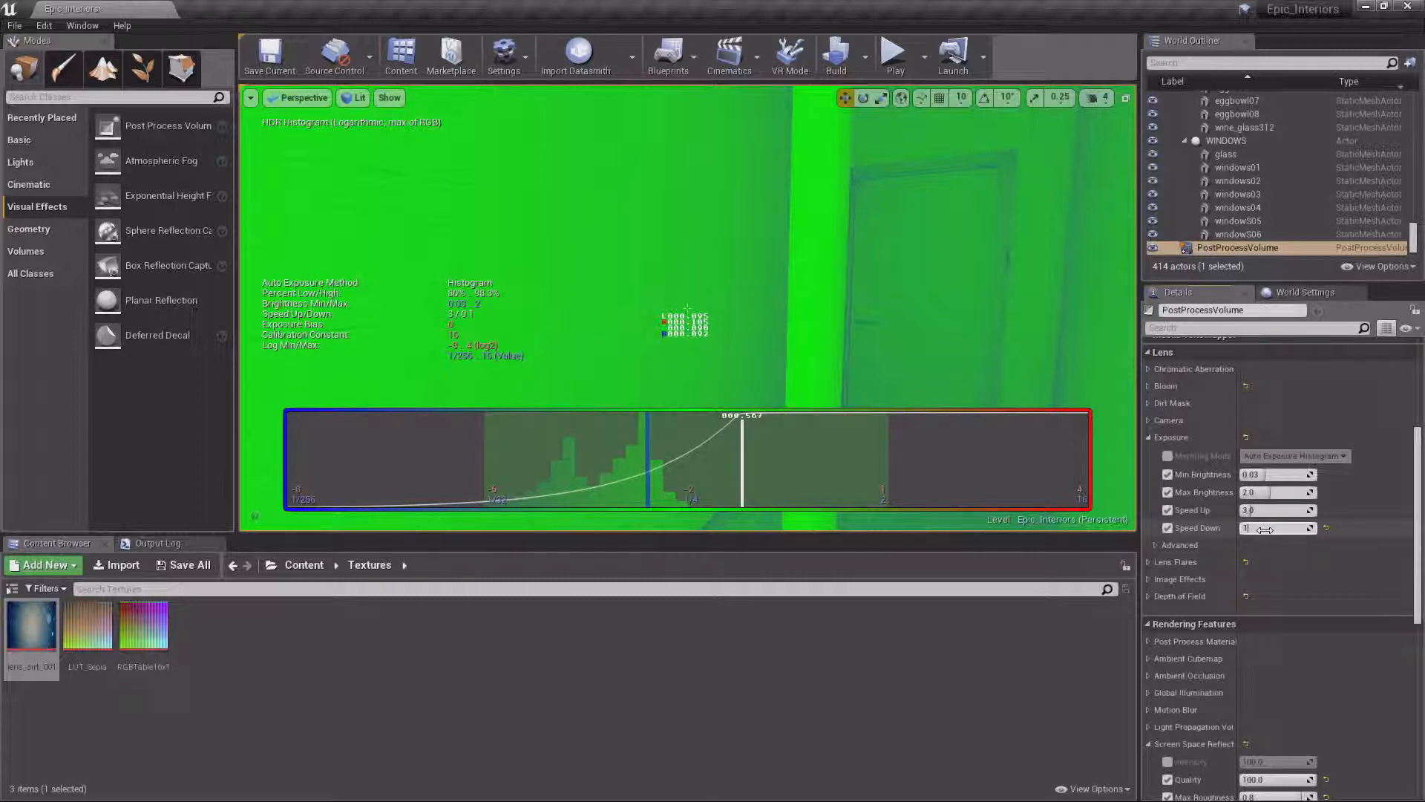
{"action": "key", "text": "Return"}
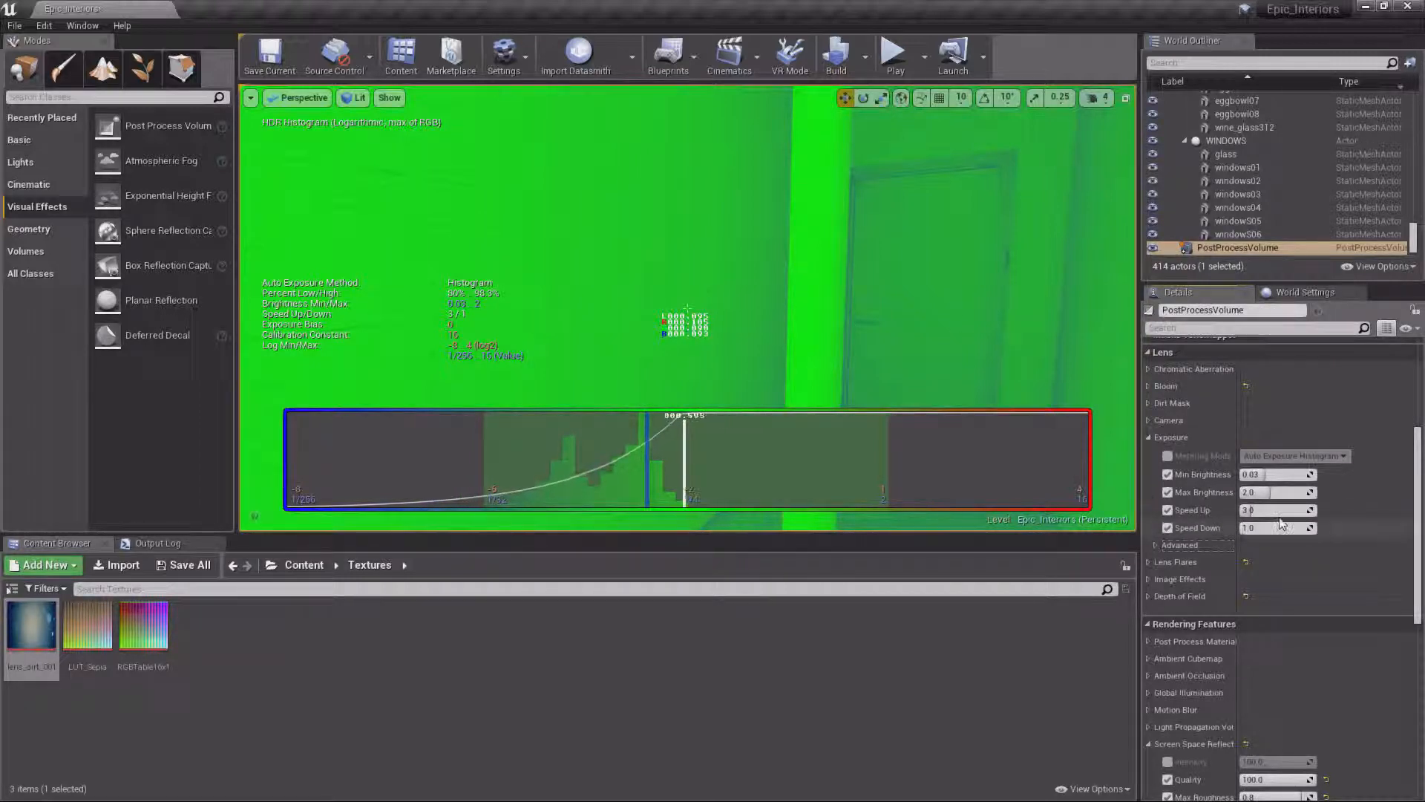
Try an exposure Speed Up of 0.1, watch the adaptation toward the bright room, and return it to 3.0.
{"action": "left_click", "coordinate": [1287, 511]}
{"action": "type", "text": "1"}
{"action": "key", "text": "Return"}
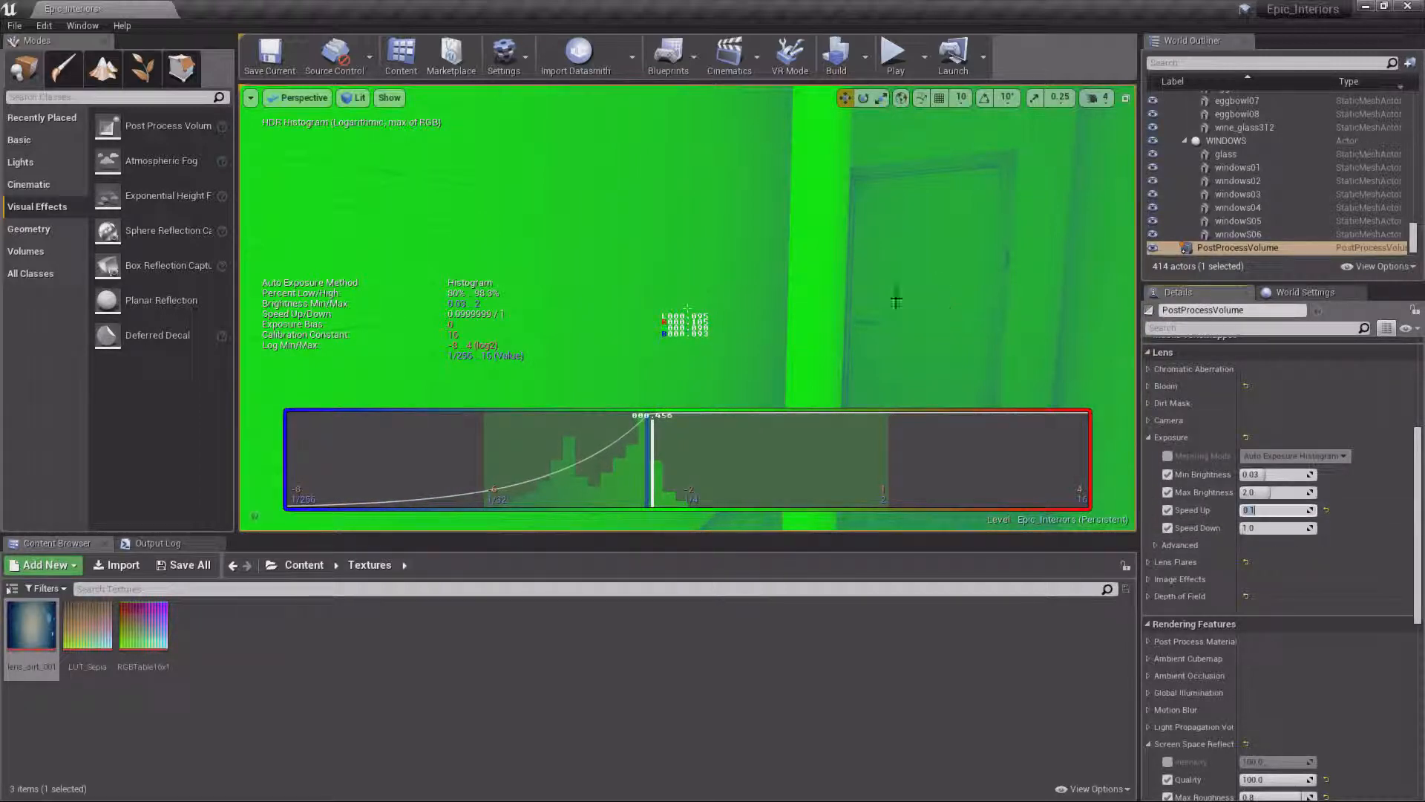
{"action": "right_click_drag", "start_coordinate": [909, 305], "coordinate": [668, 301]}
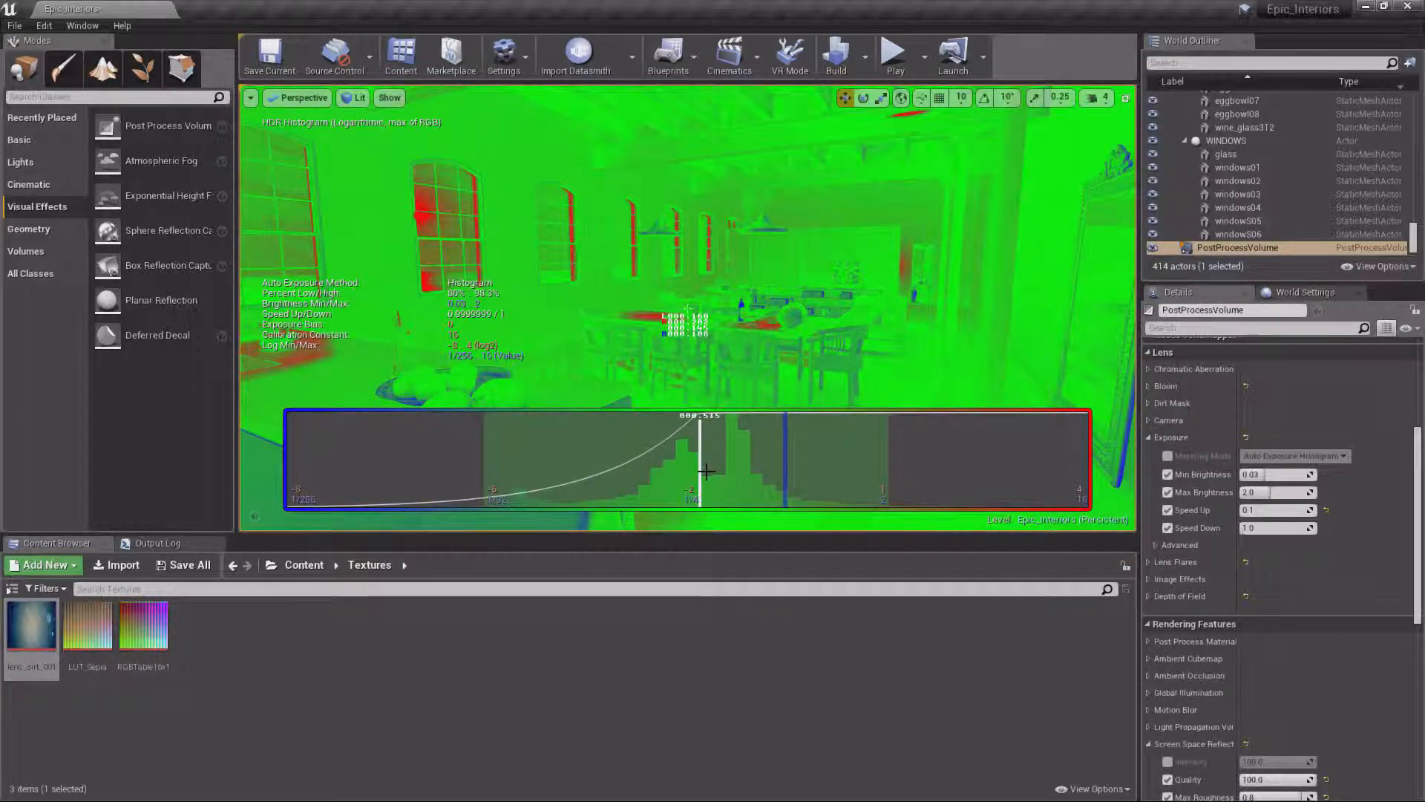
{"action": "left_click", "coordinate": [1283, 510]}
{"action": "type", "text": "03"}
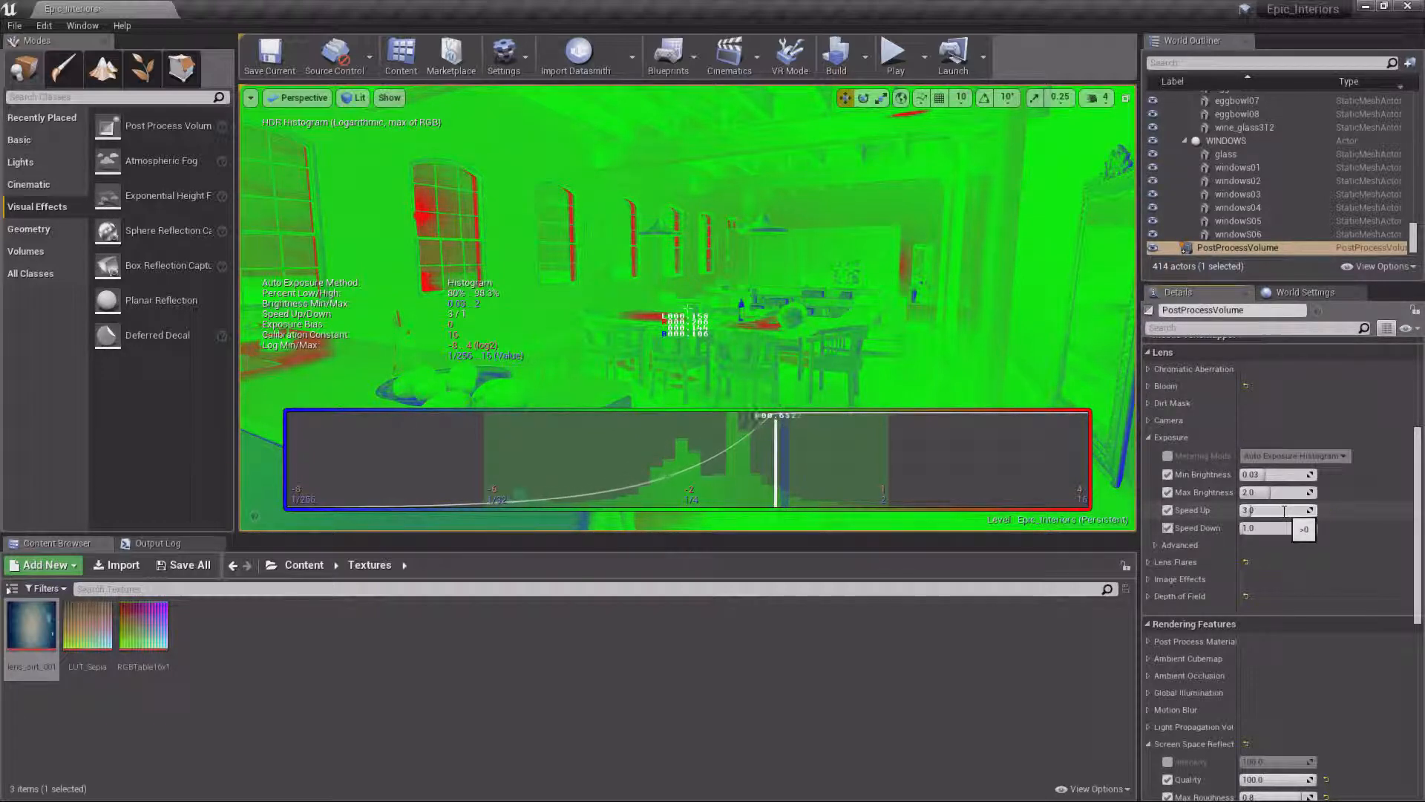
{"action": "key", "text": "Return"}
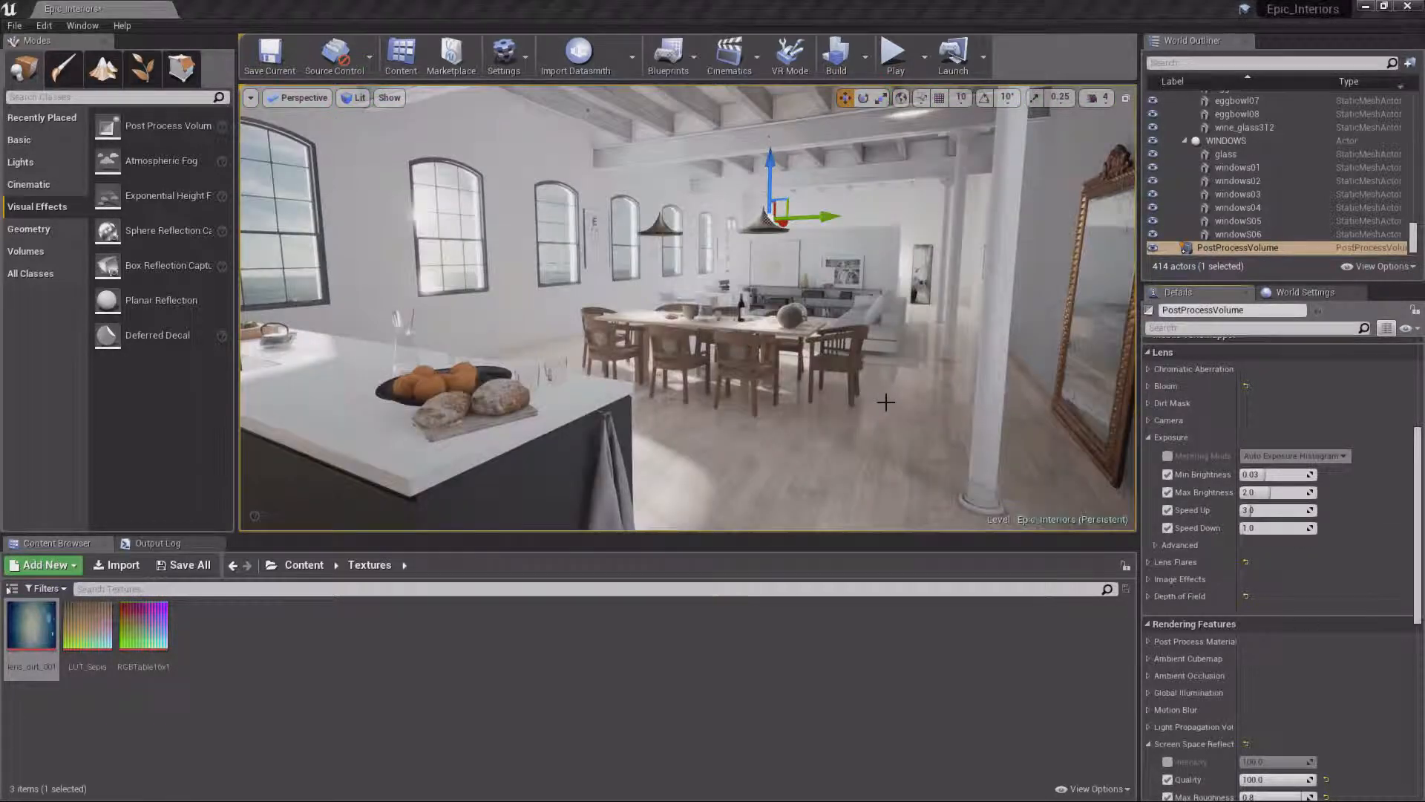